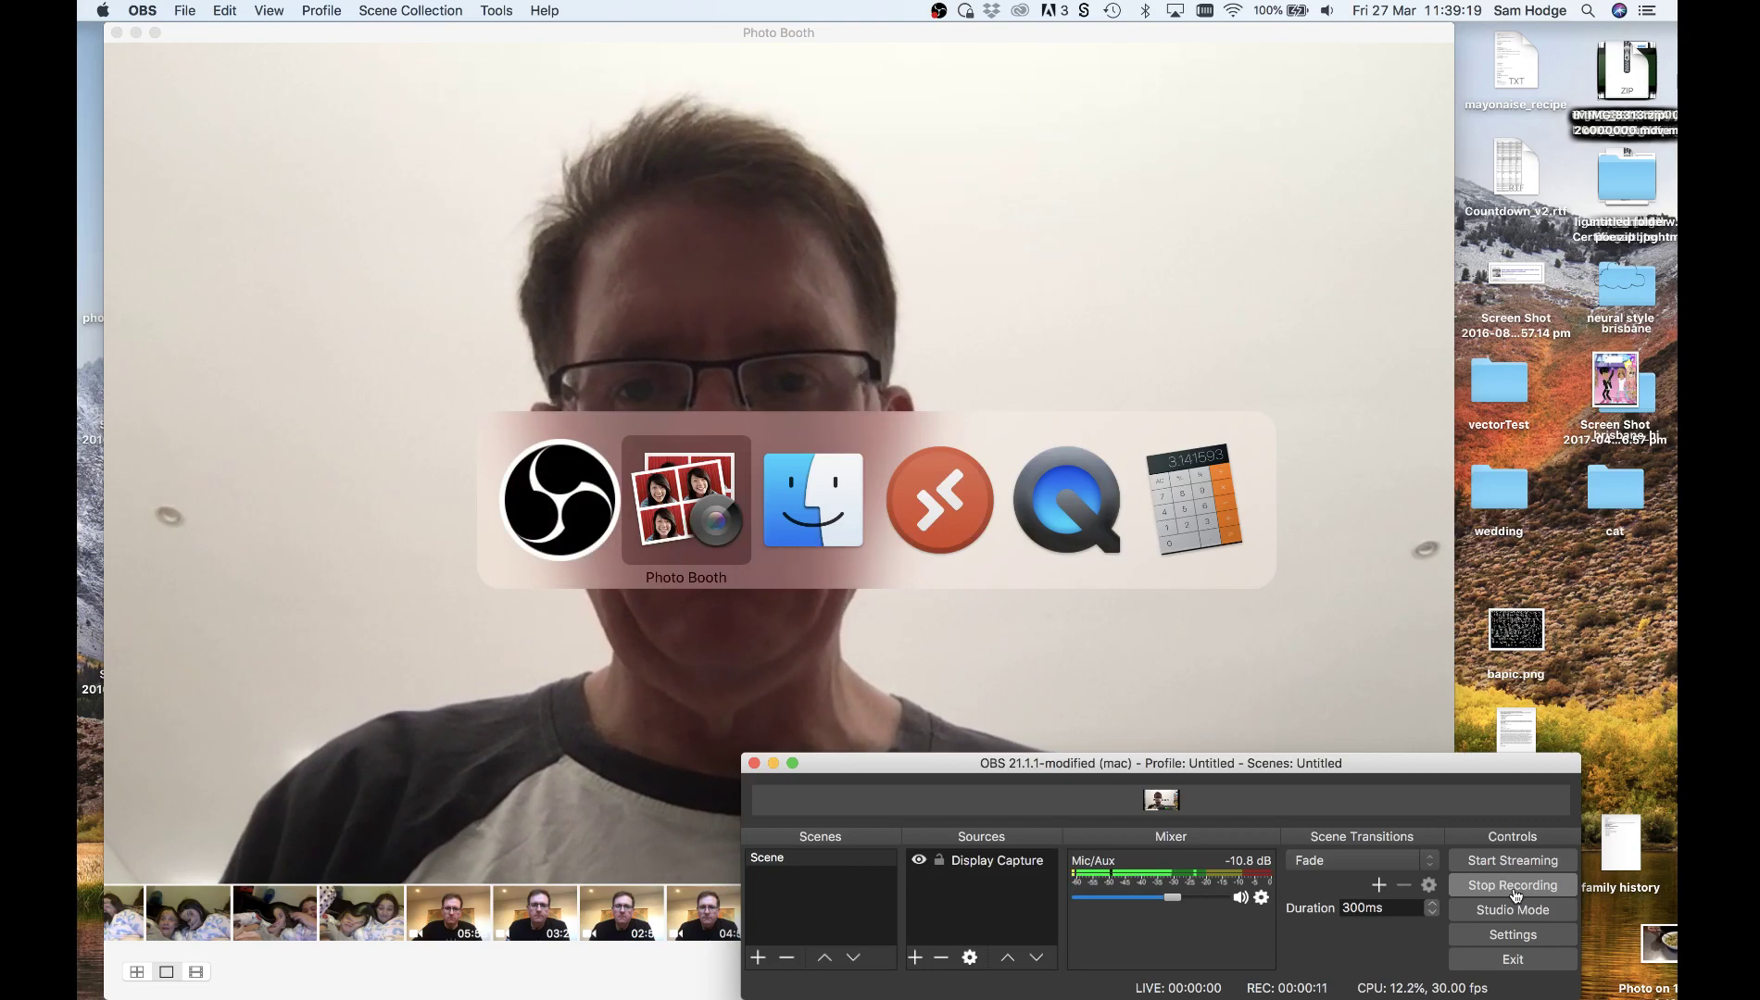
- Switch to Microsoft Remote Desktop, connect to the PC running DaVinci Resolve, and dismiss the Start menu in its session
key(super+Tab)
key(super+Tab)
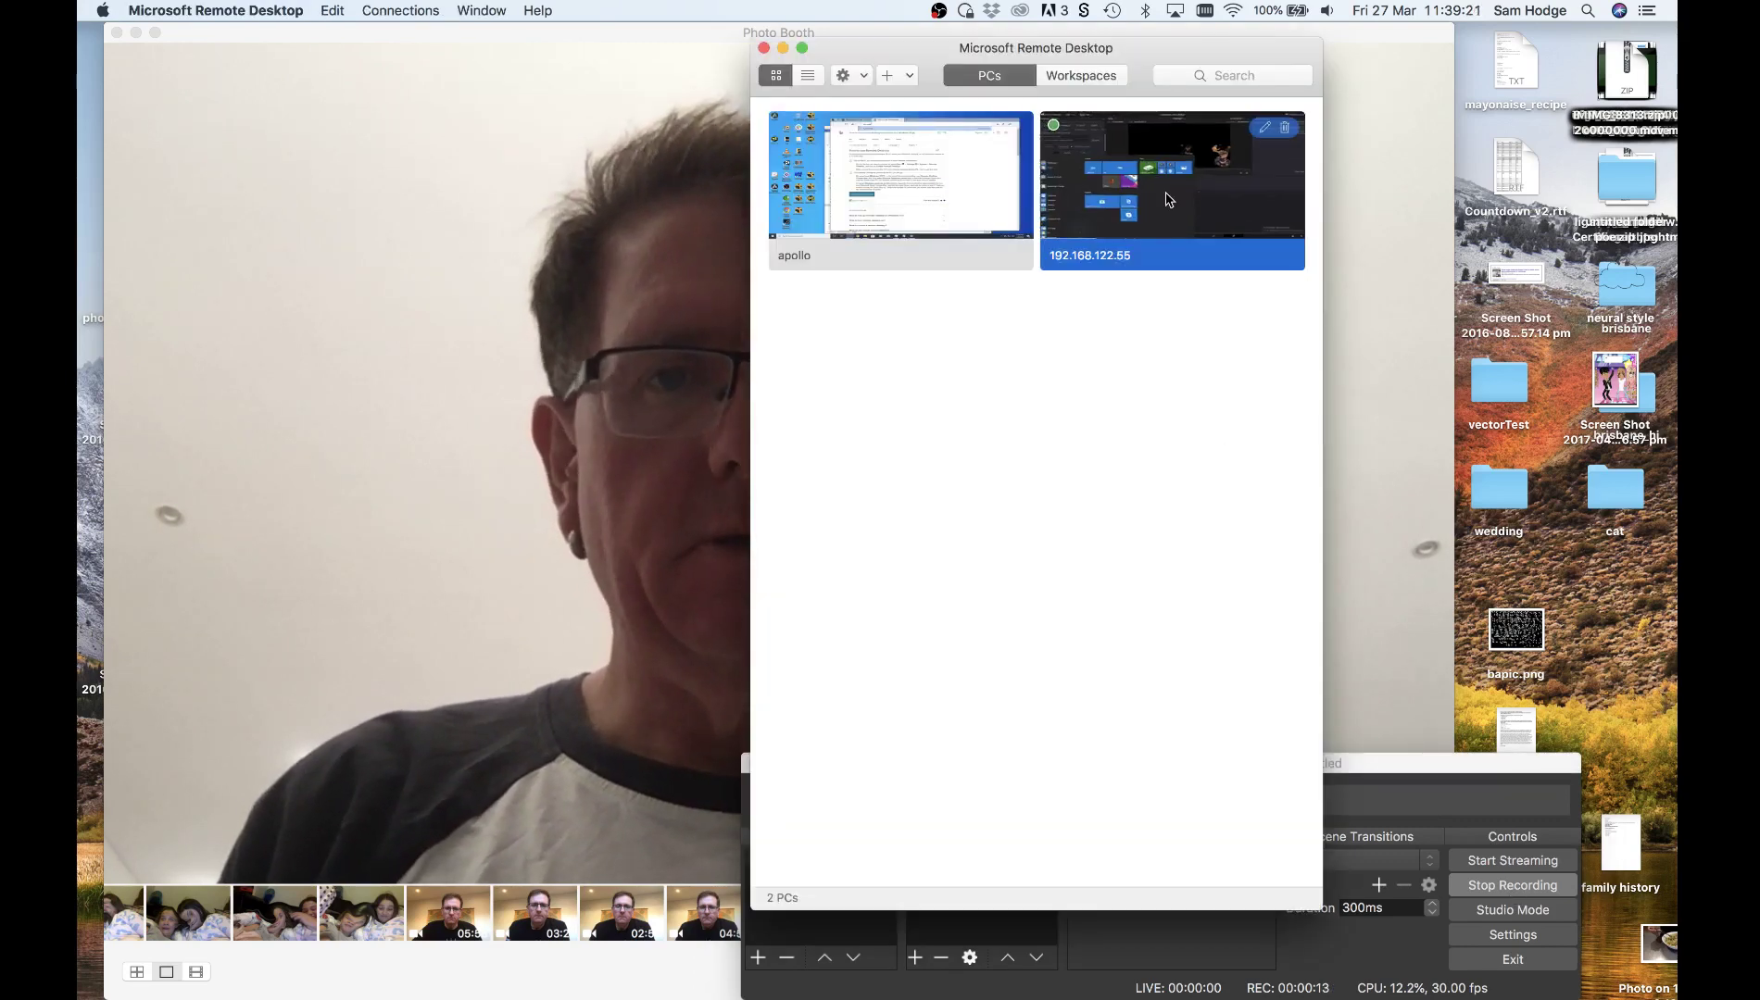
double_click(1103, 205)
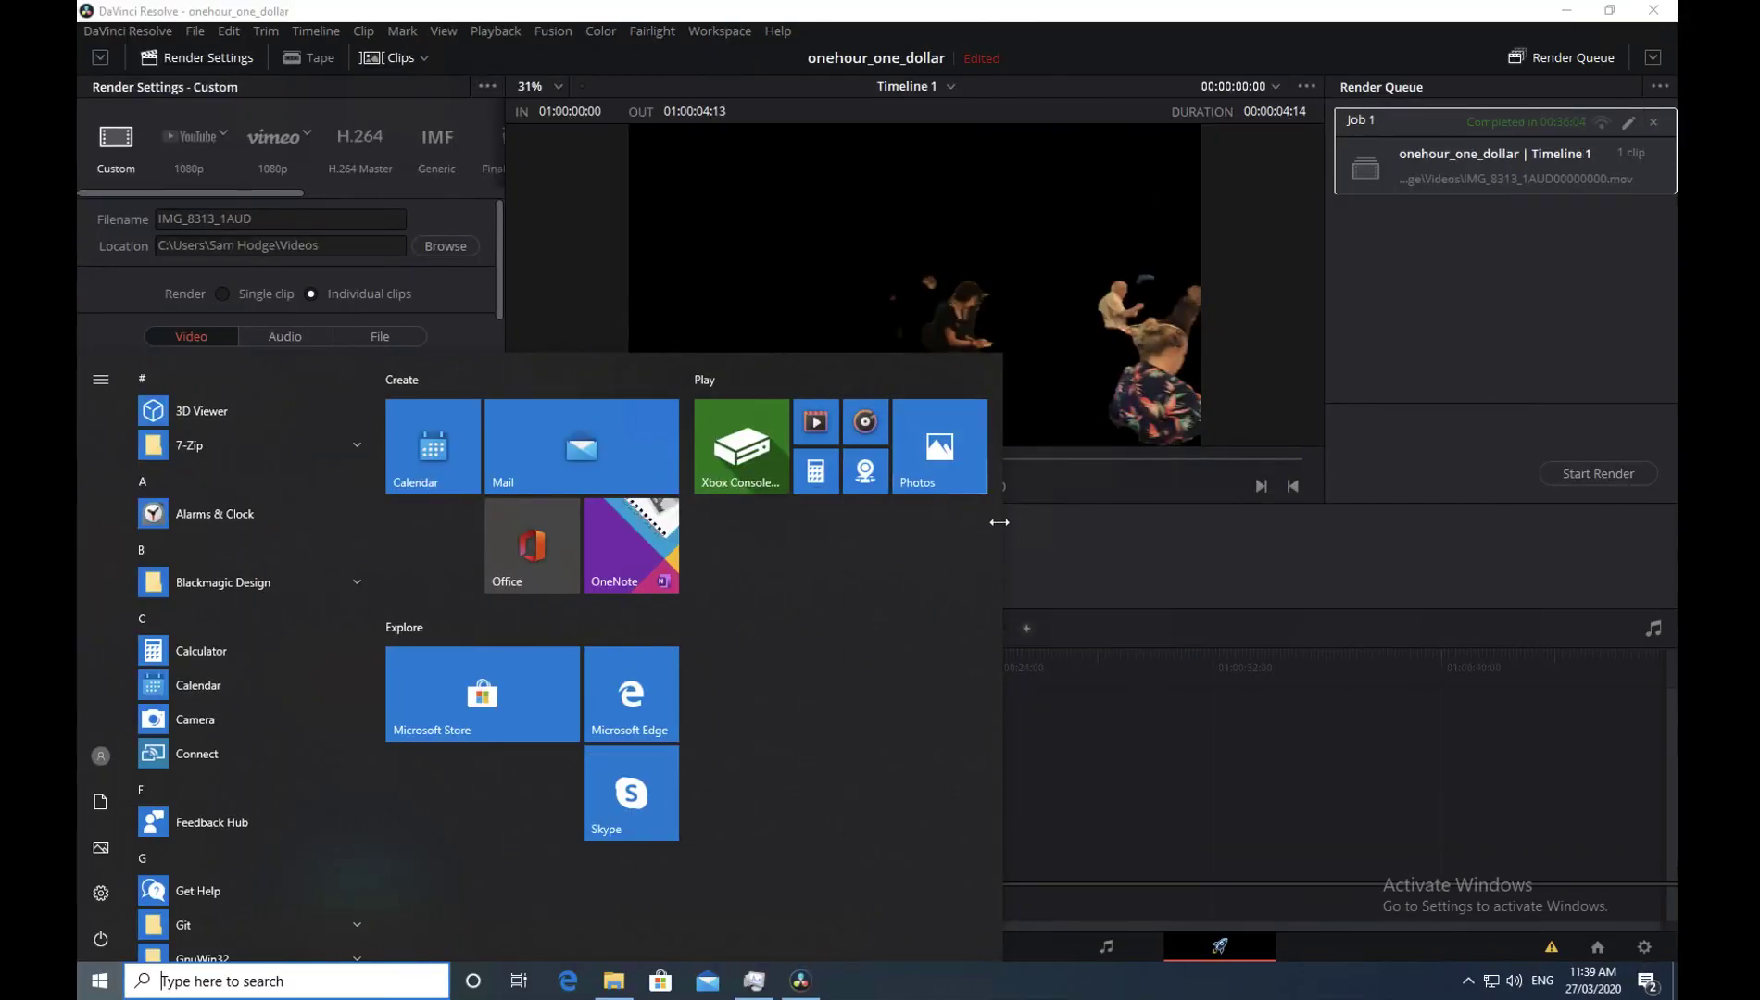
click(1171, 593)
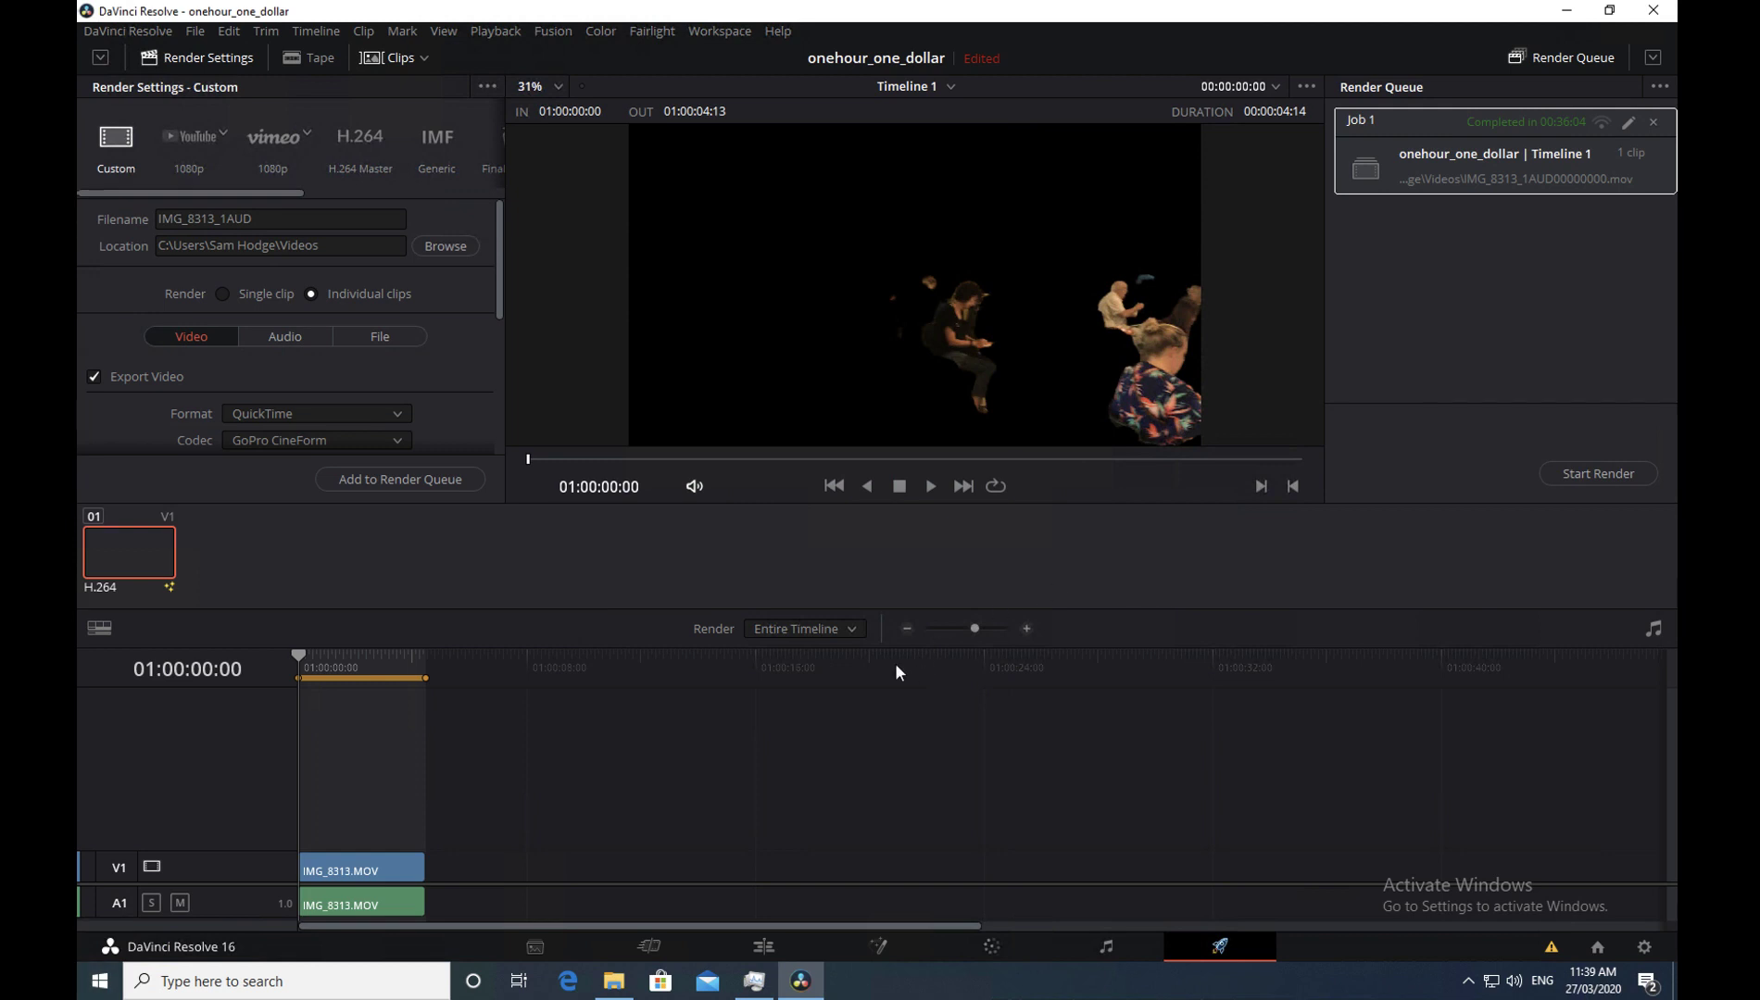
- Select the IMG_8313.MOV clip in the edit timeline and open its composition in Fusion
click(757, 947)
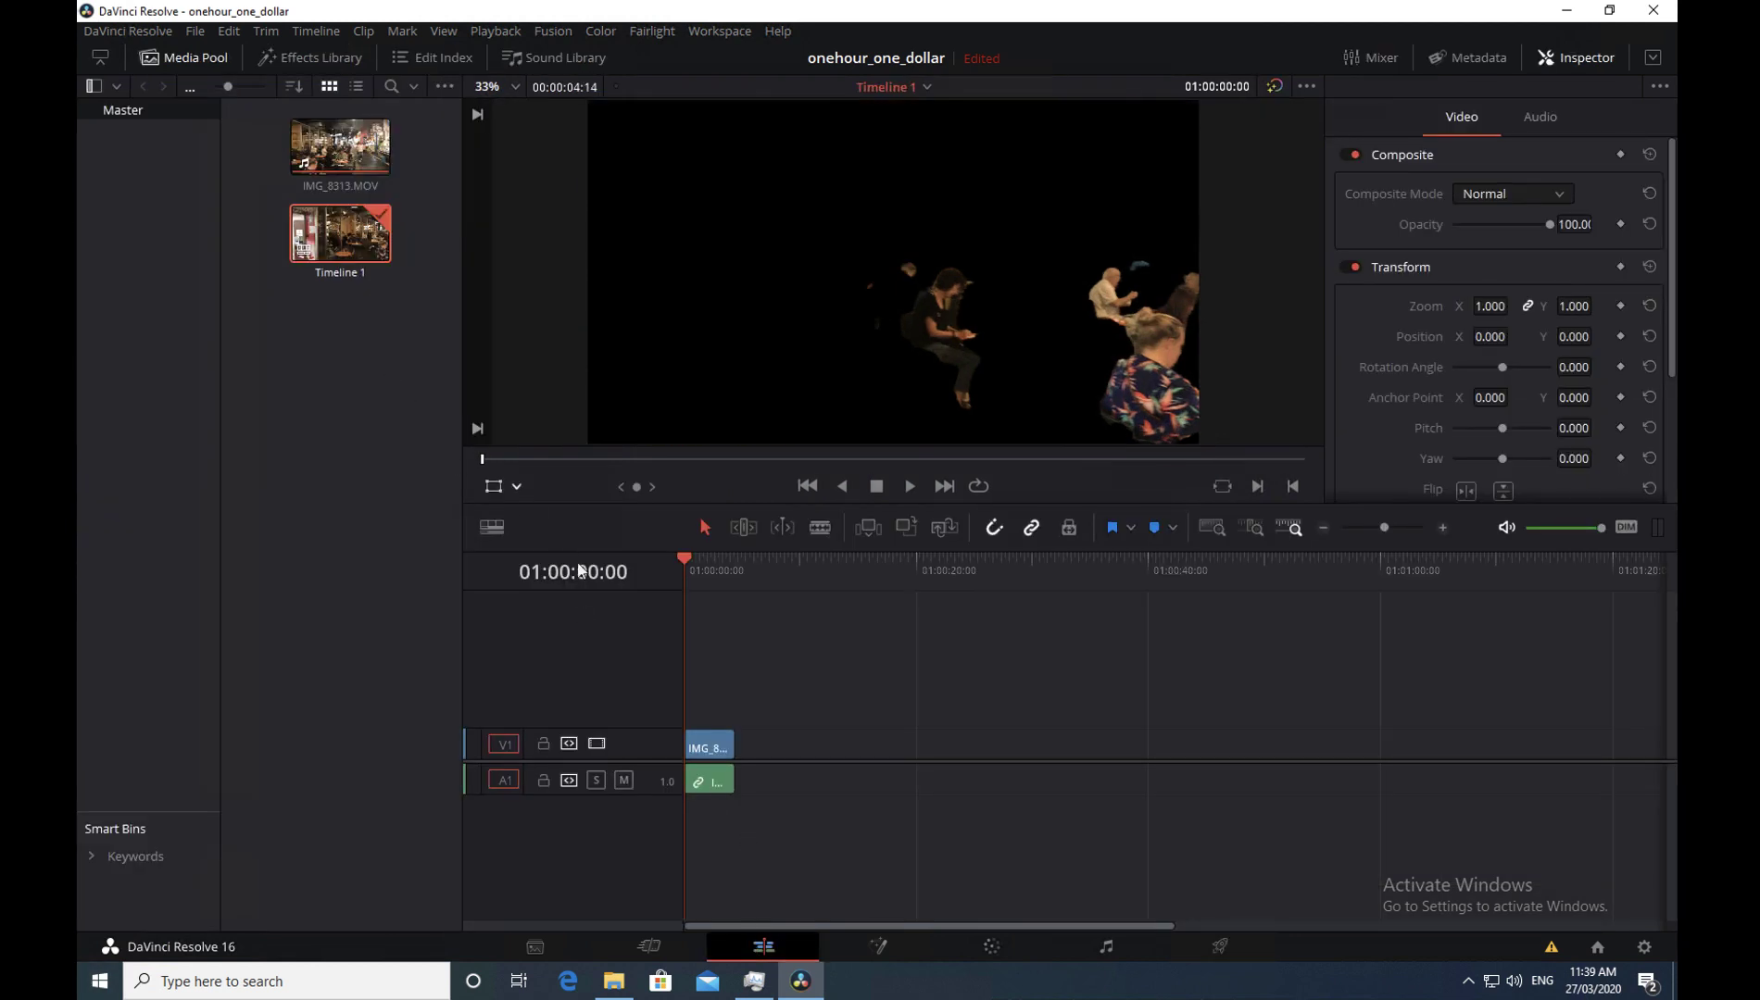
click(715, 733)
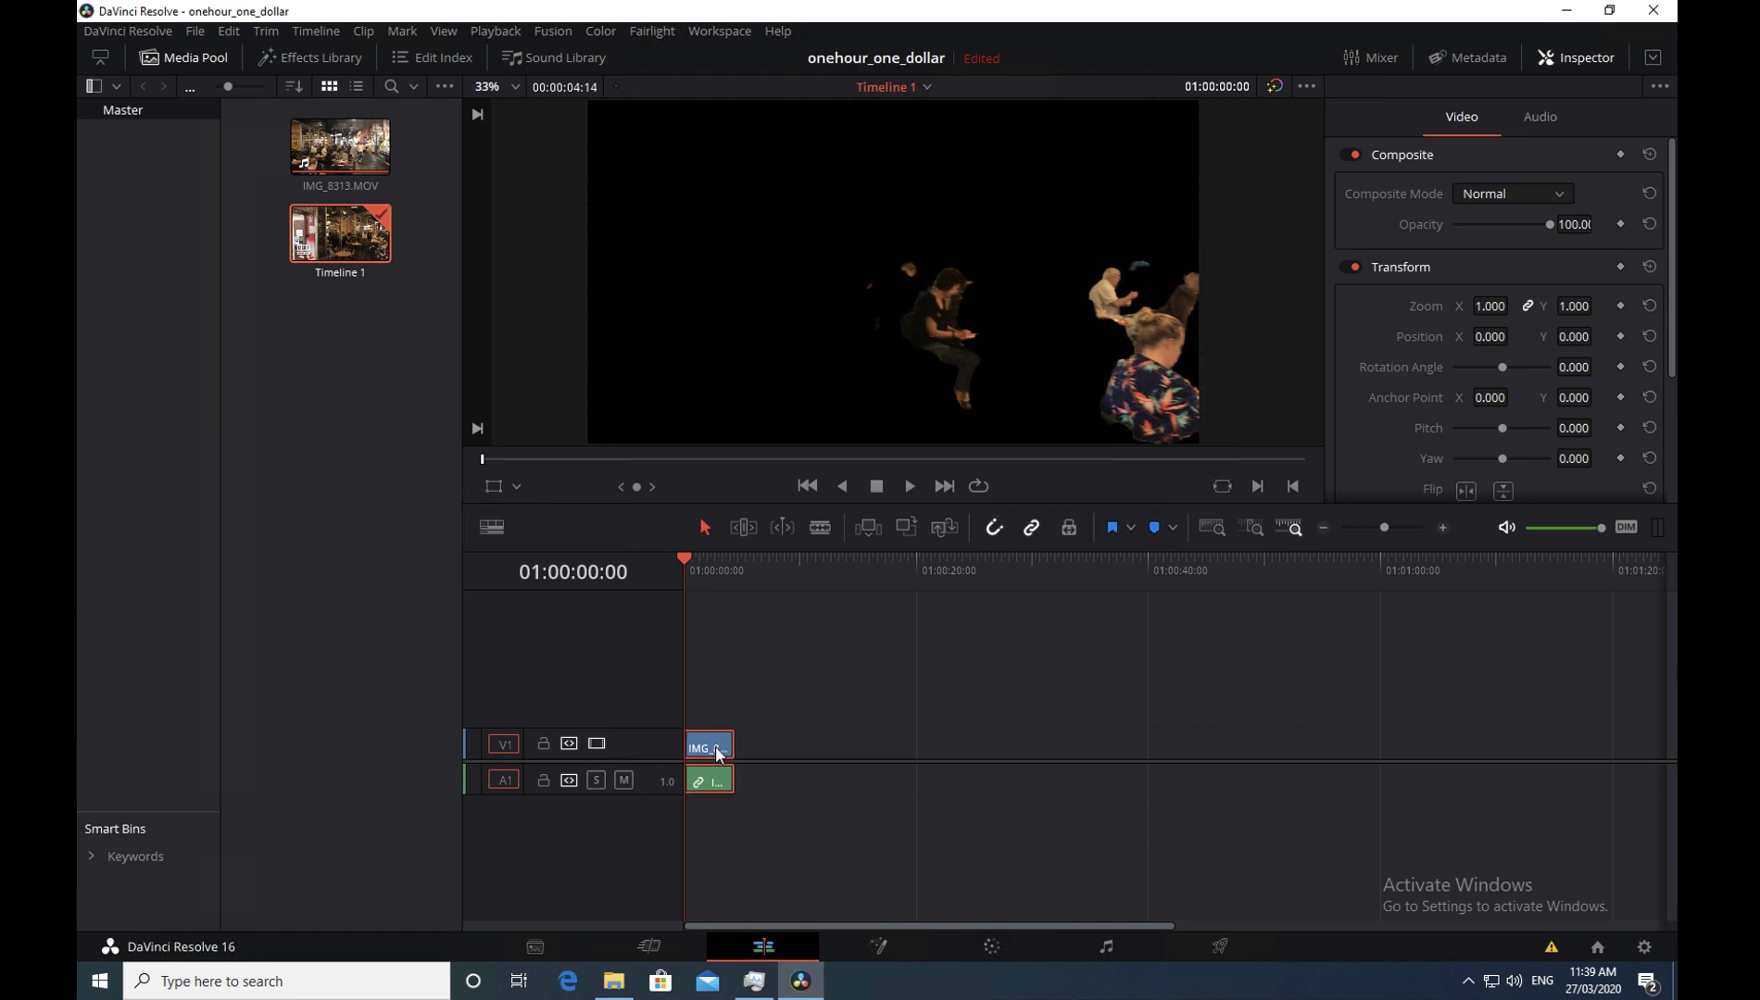
click(879, 946)
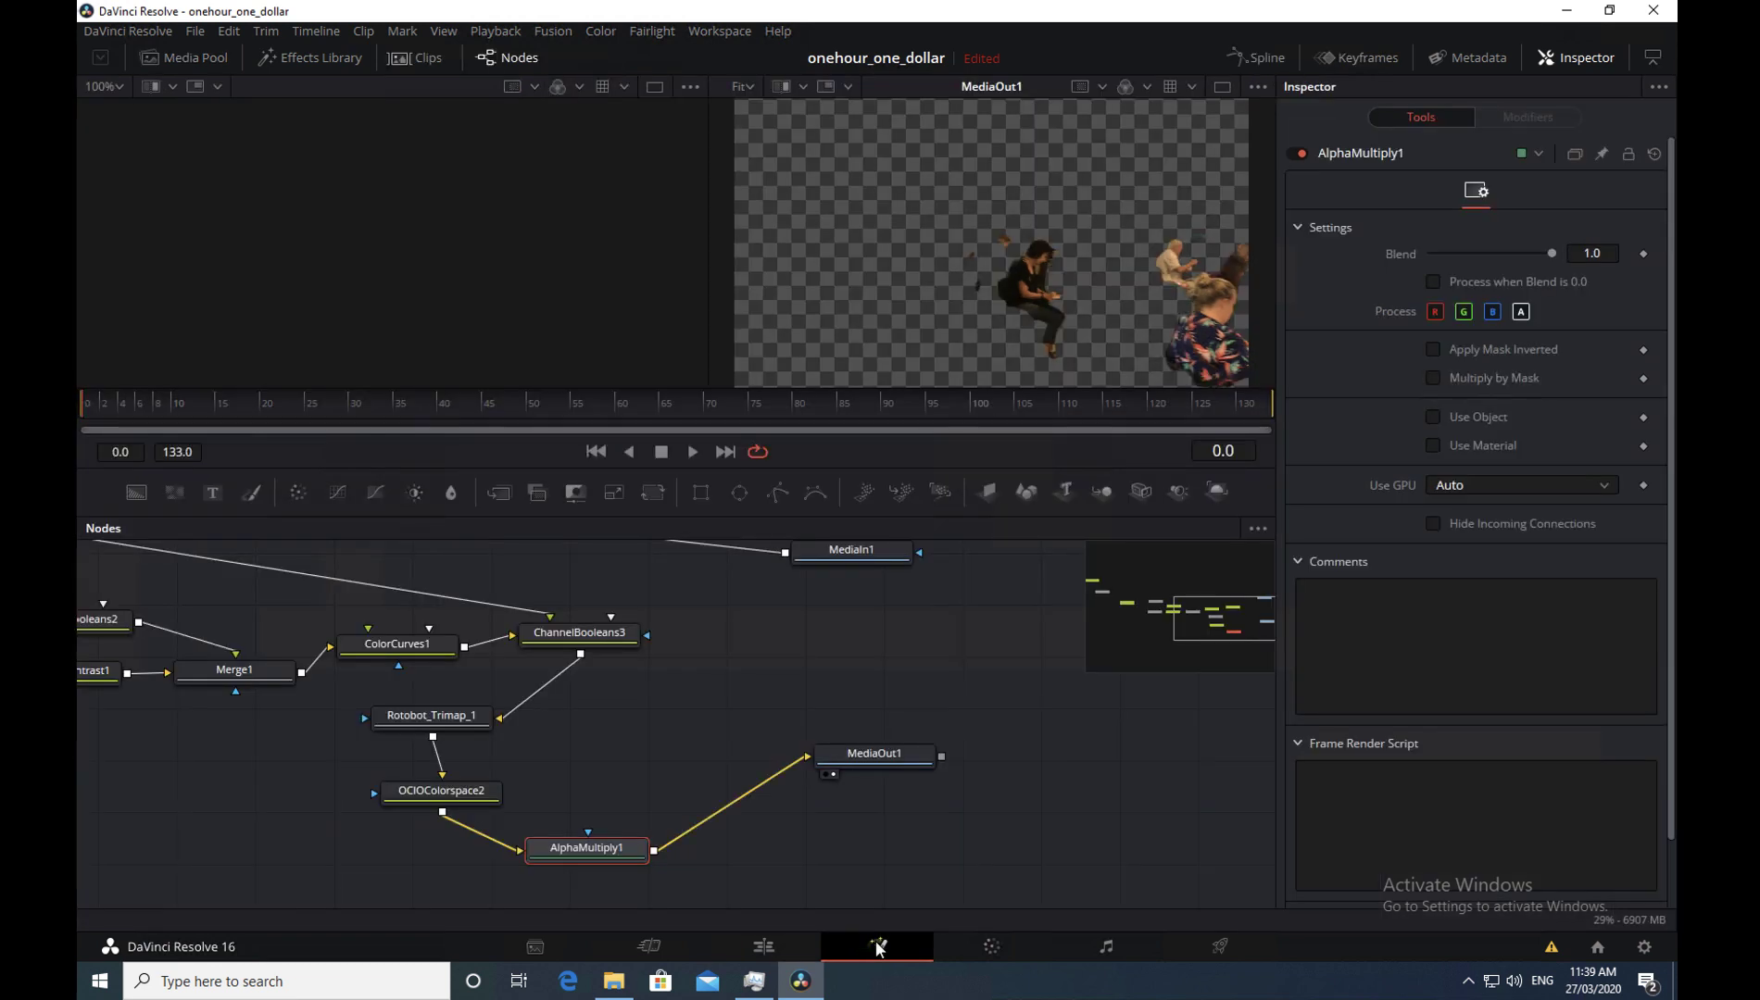
- Move the MediaIn1 node across the node graph to sit just above OCIOColorspace1
mouse_move(1212, 623)
mouse_down()
mouse_move(1190, 618)
mouse_move(1199, 595)
mouse_move(1228, 617)
mouse_up()
drag(1035, 658, 456, 589)
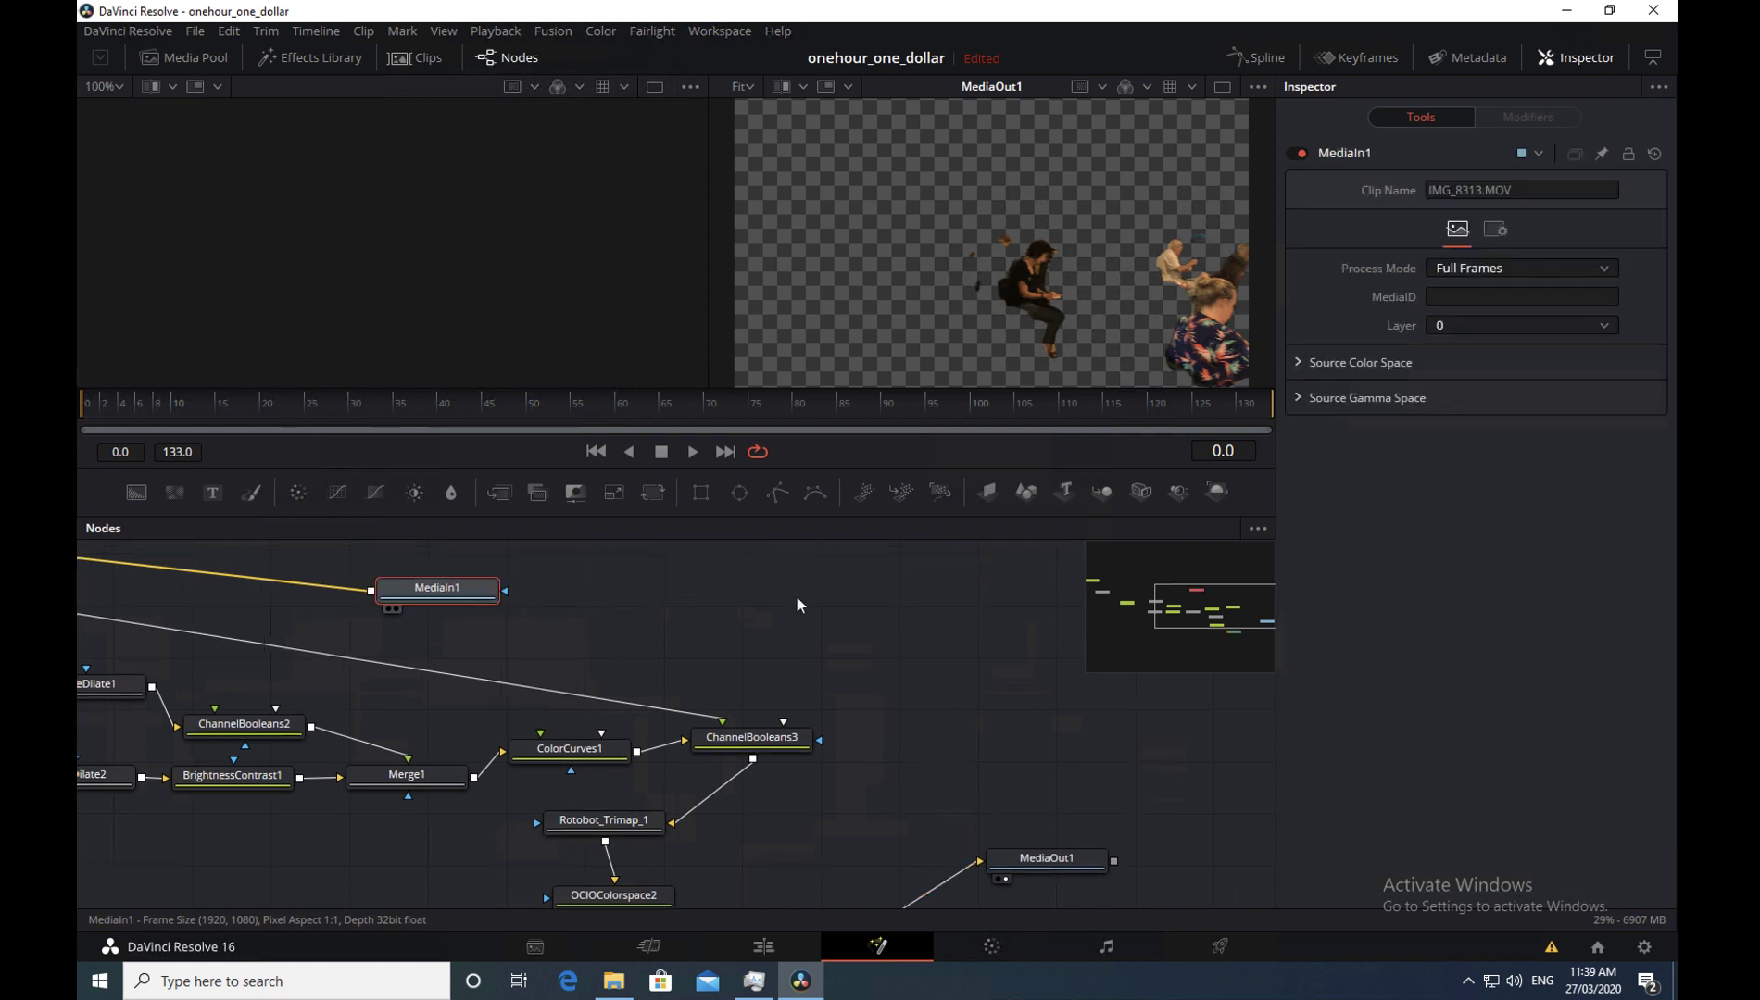
drag(1209, 602, 1144, 575)
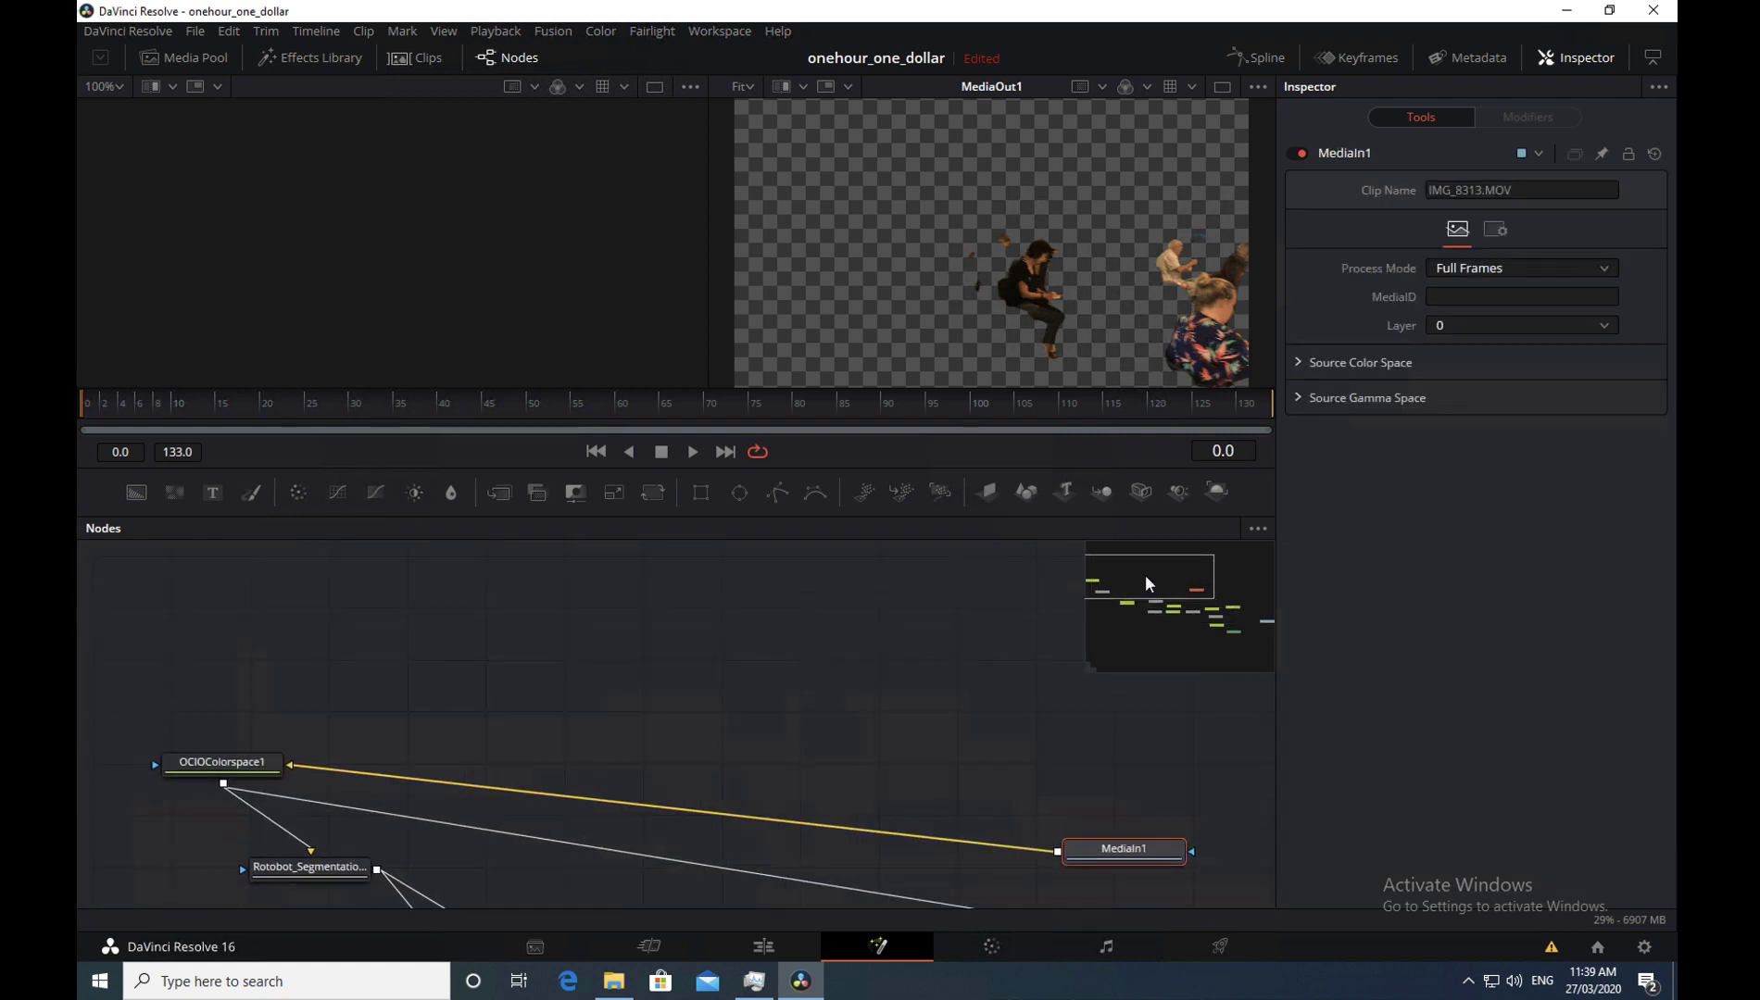
drag(1124, 847, 287, 638)
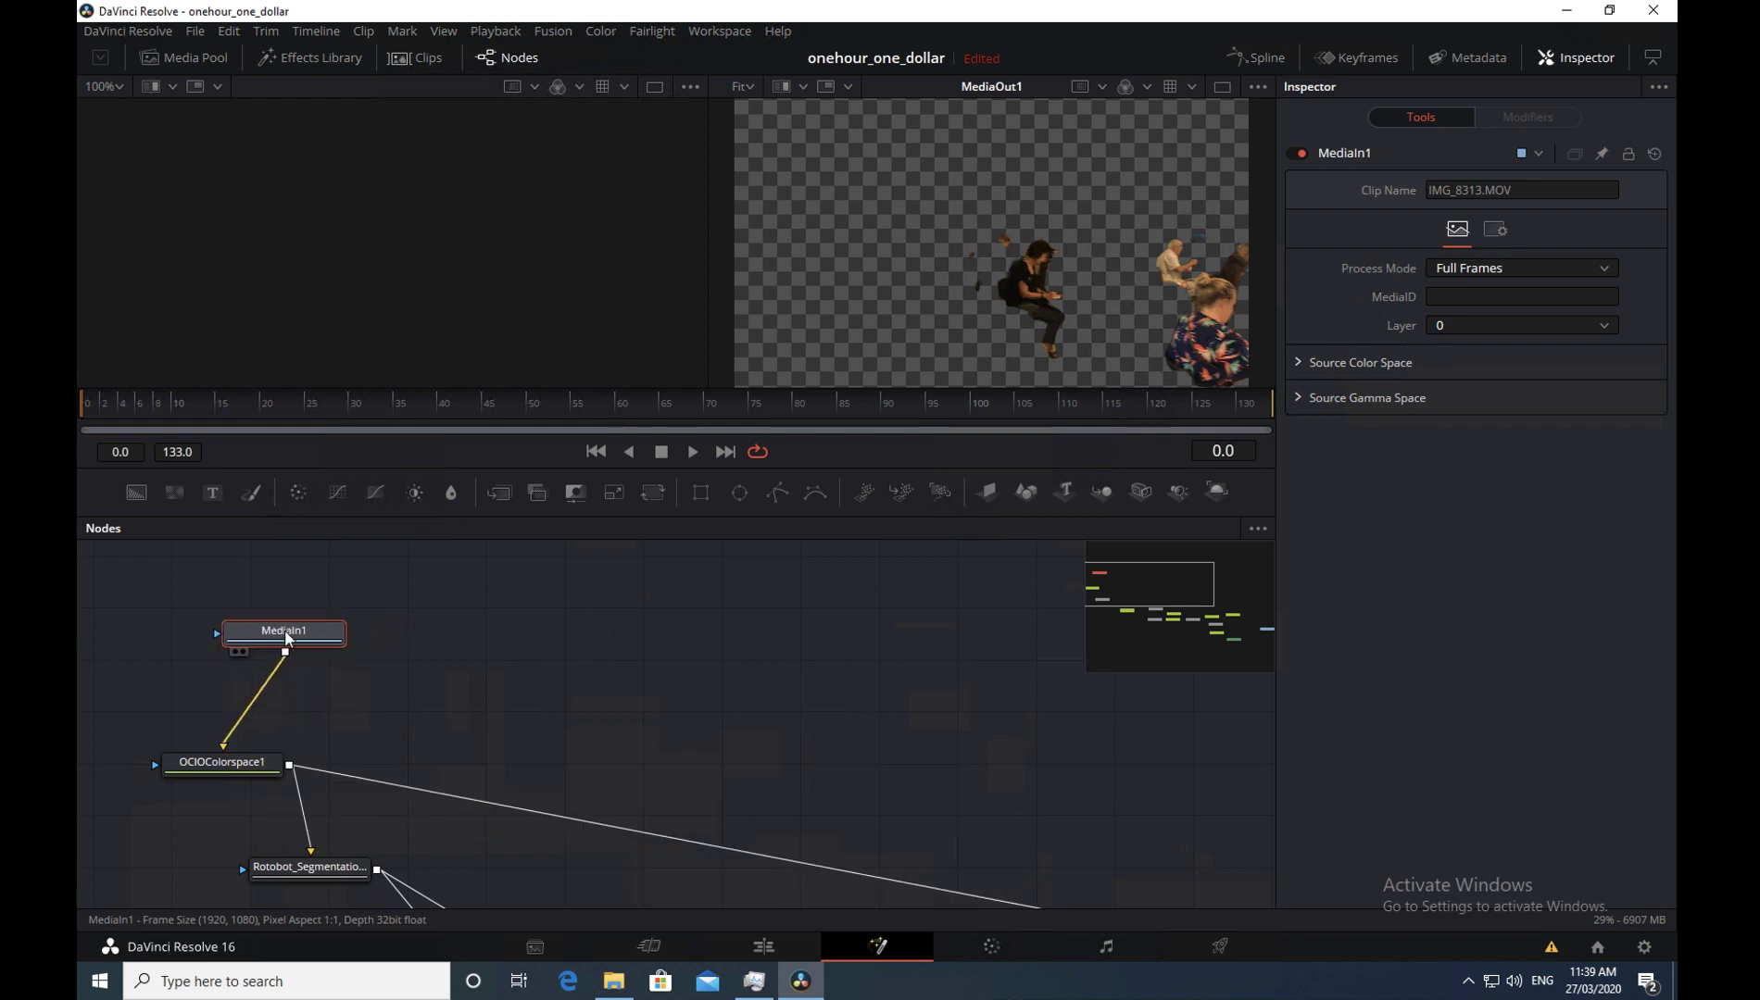
- Display MediaIn1 in the first viewer and check the source and output spaces of OCIOColorspace1
click(237, 652)
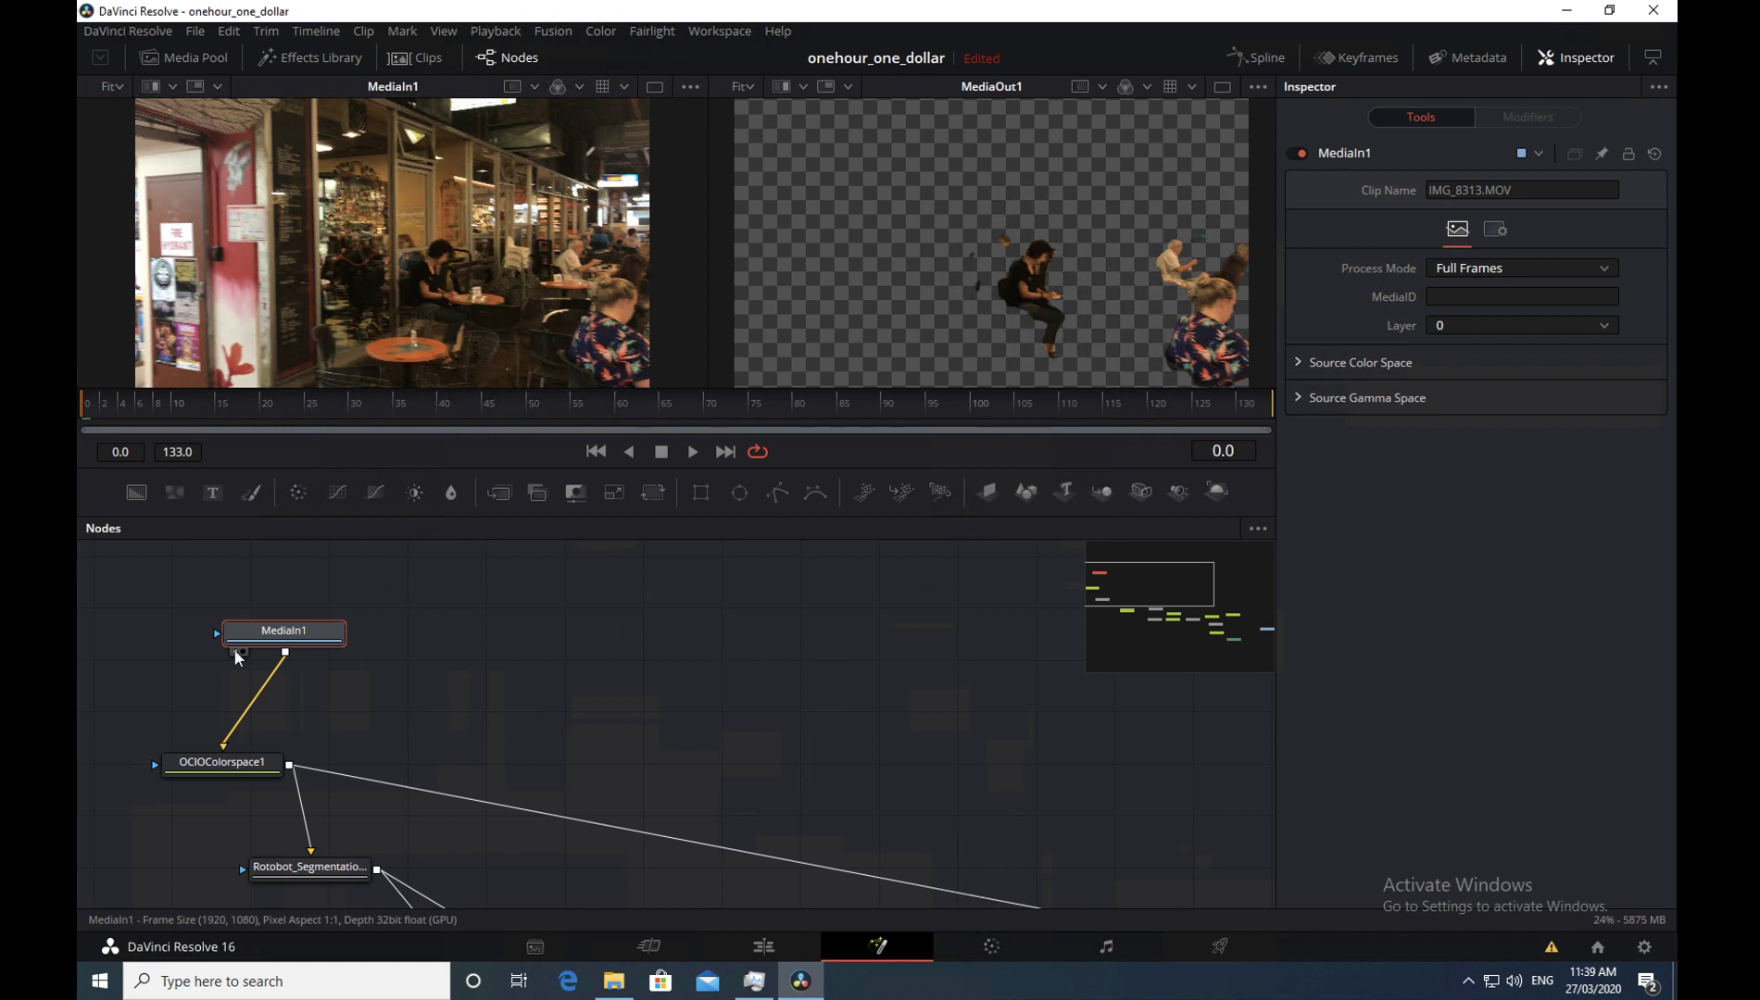
click(209, 768)
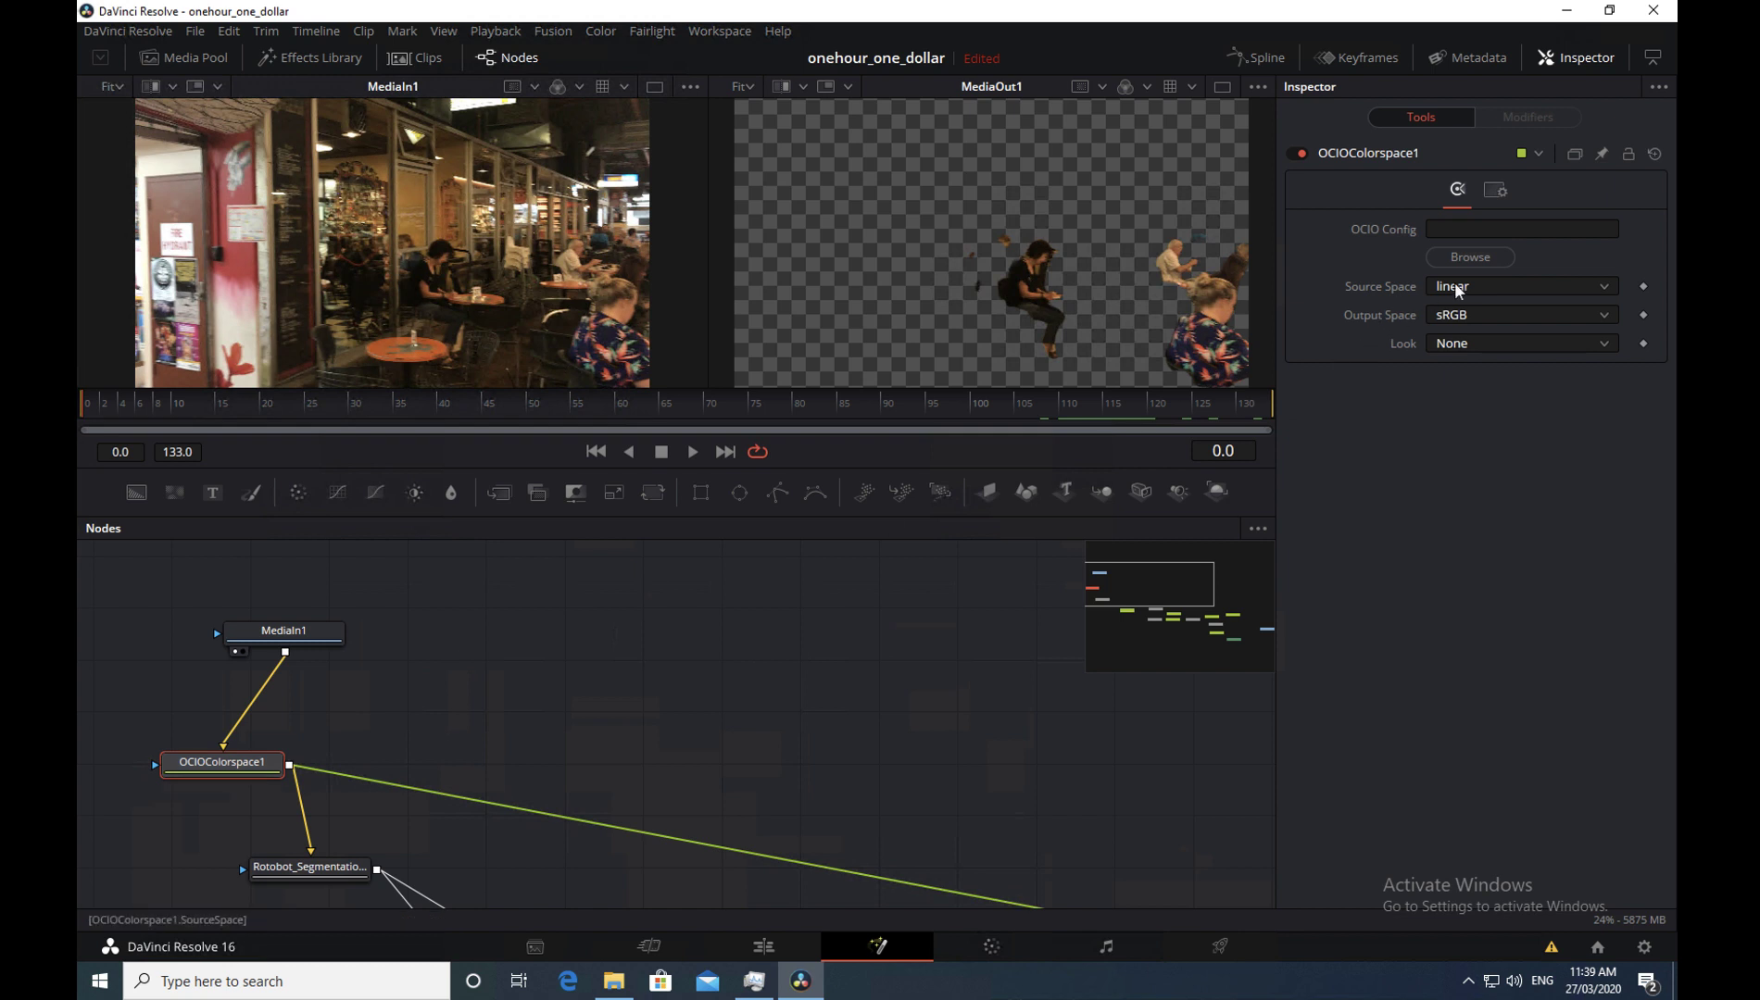
click(194, 31)
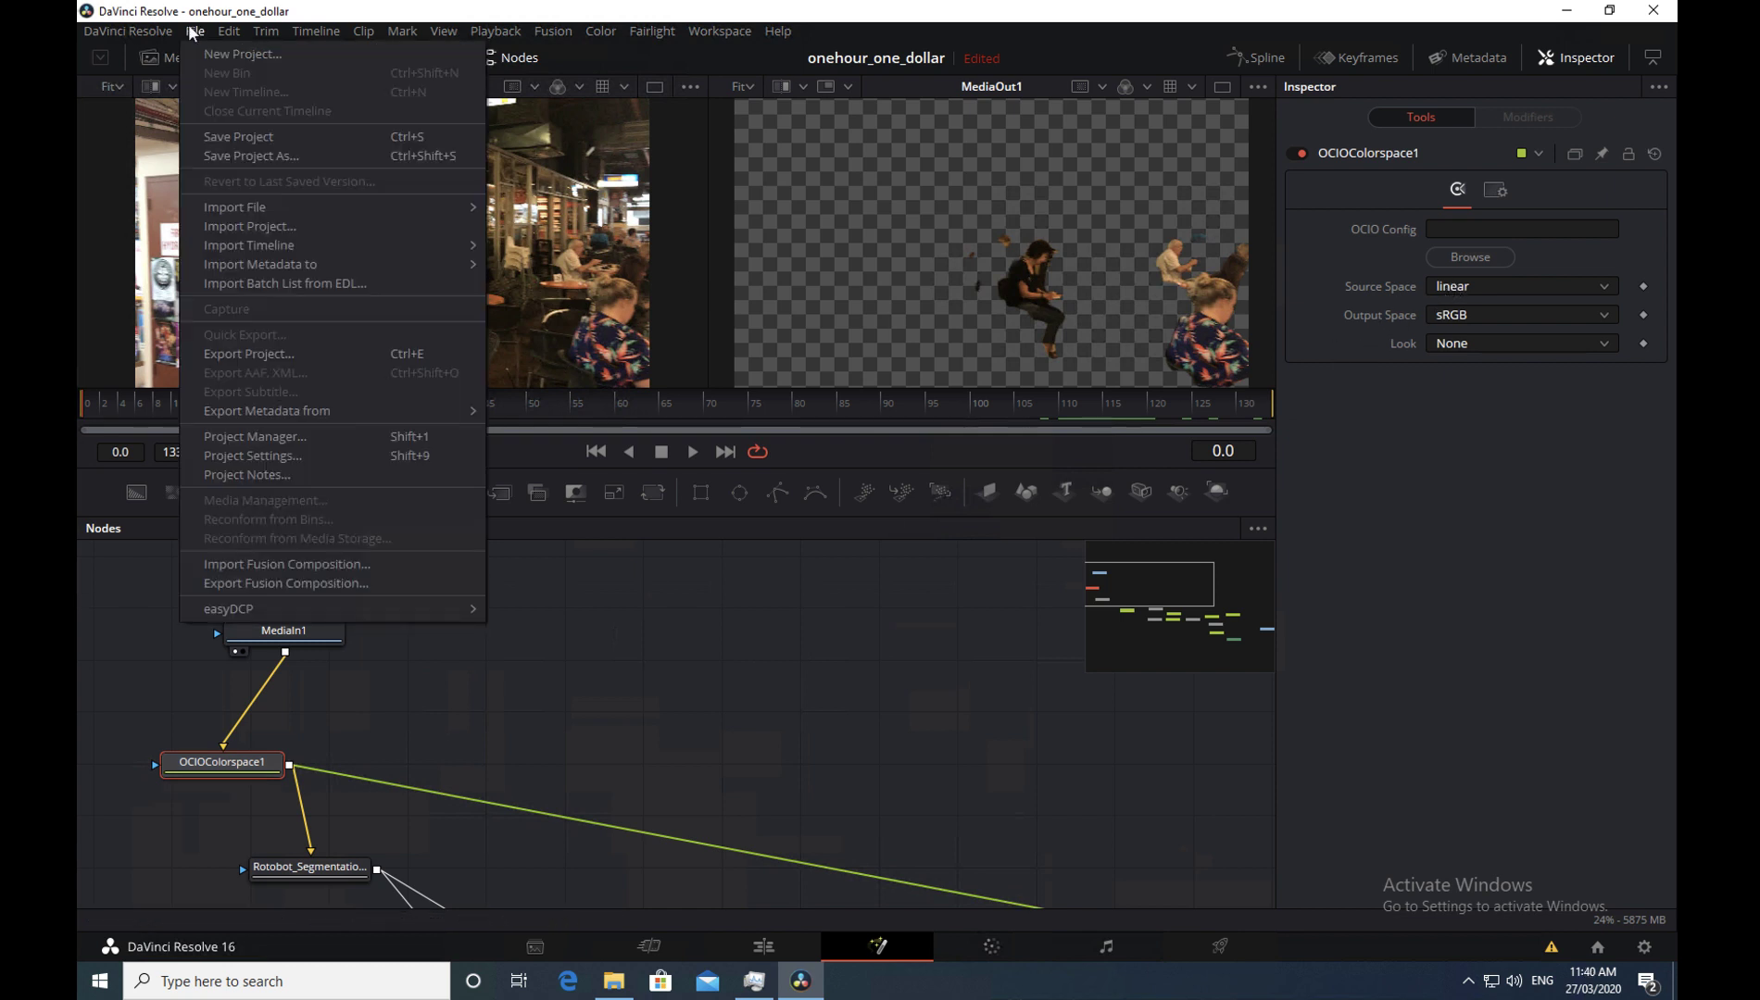
click(272, 454)
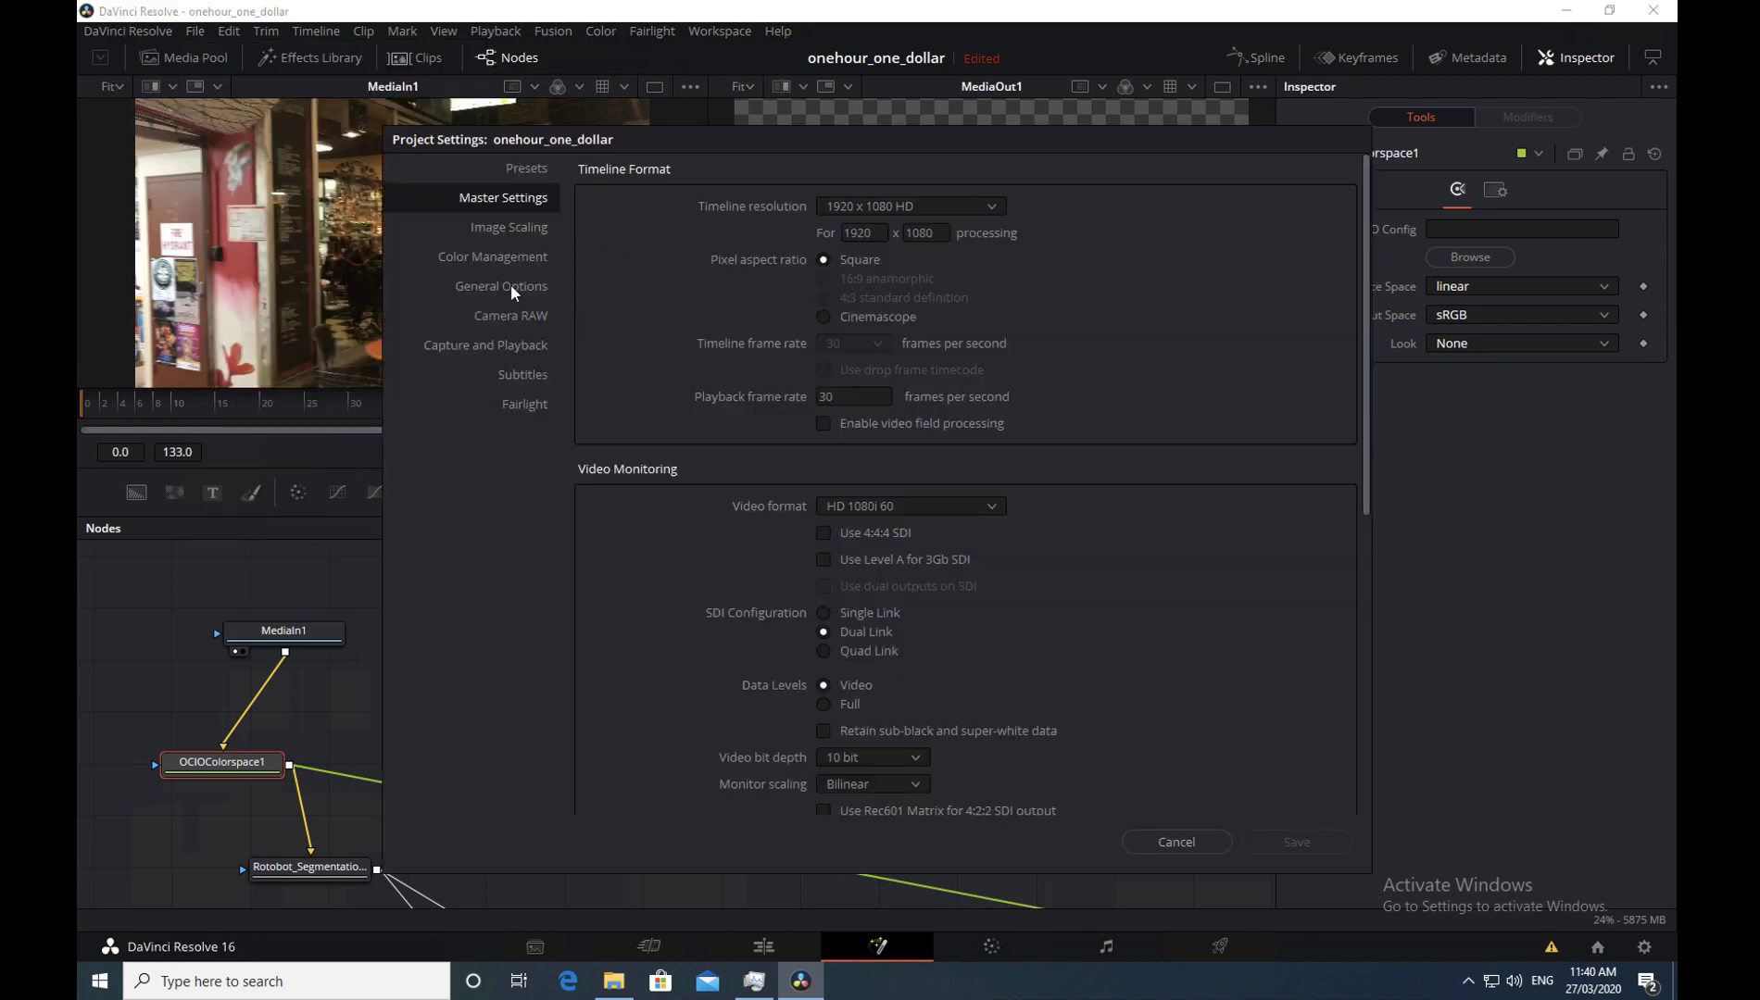
click(1183, 841)
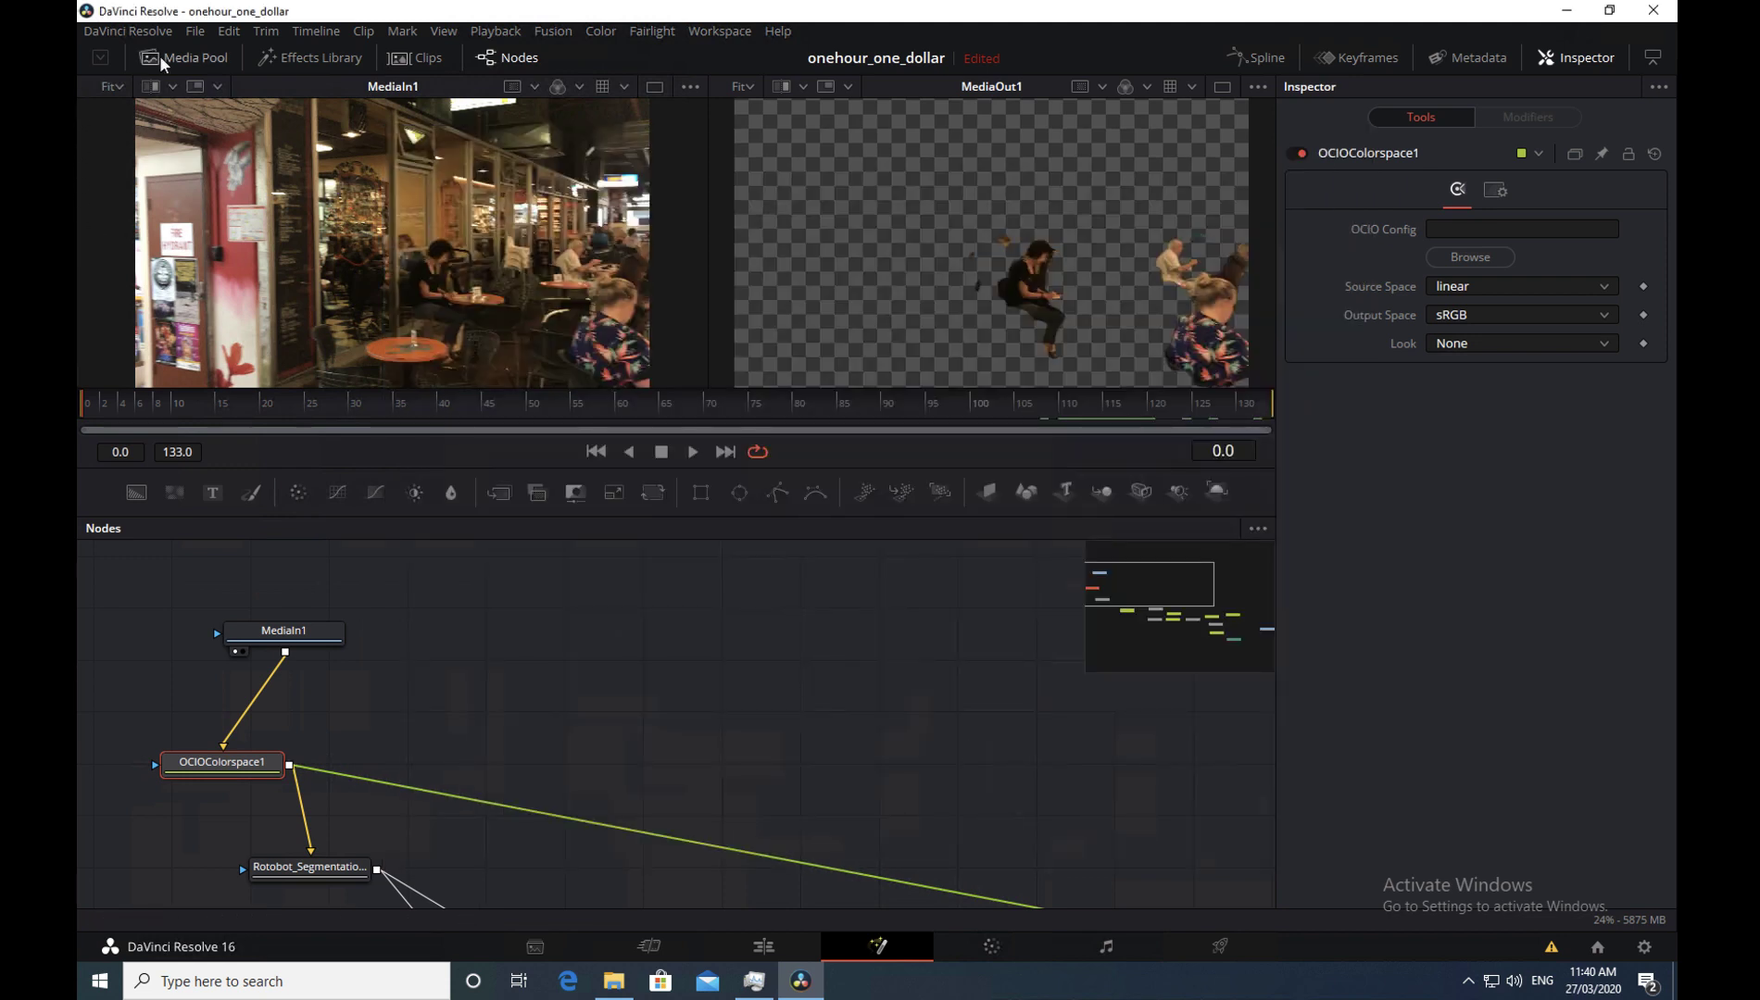
- Set the color science to ACEScc in the project's color management settings
click(195, 31)
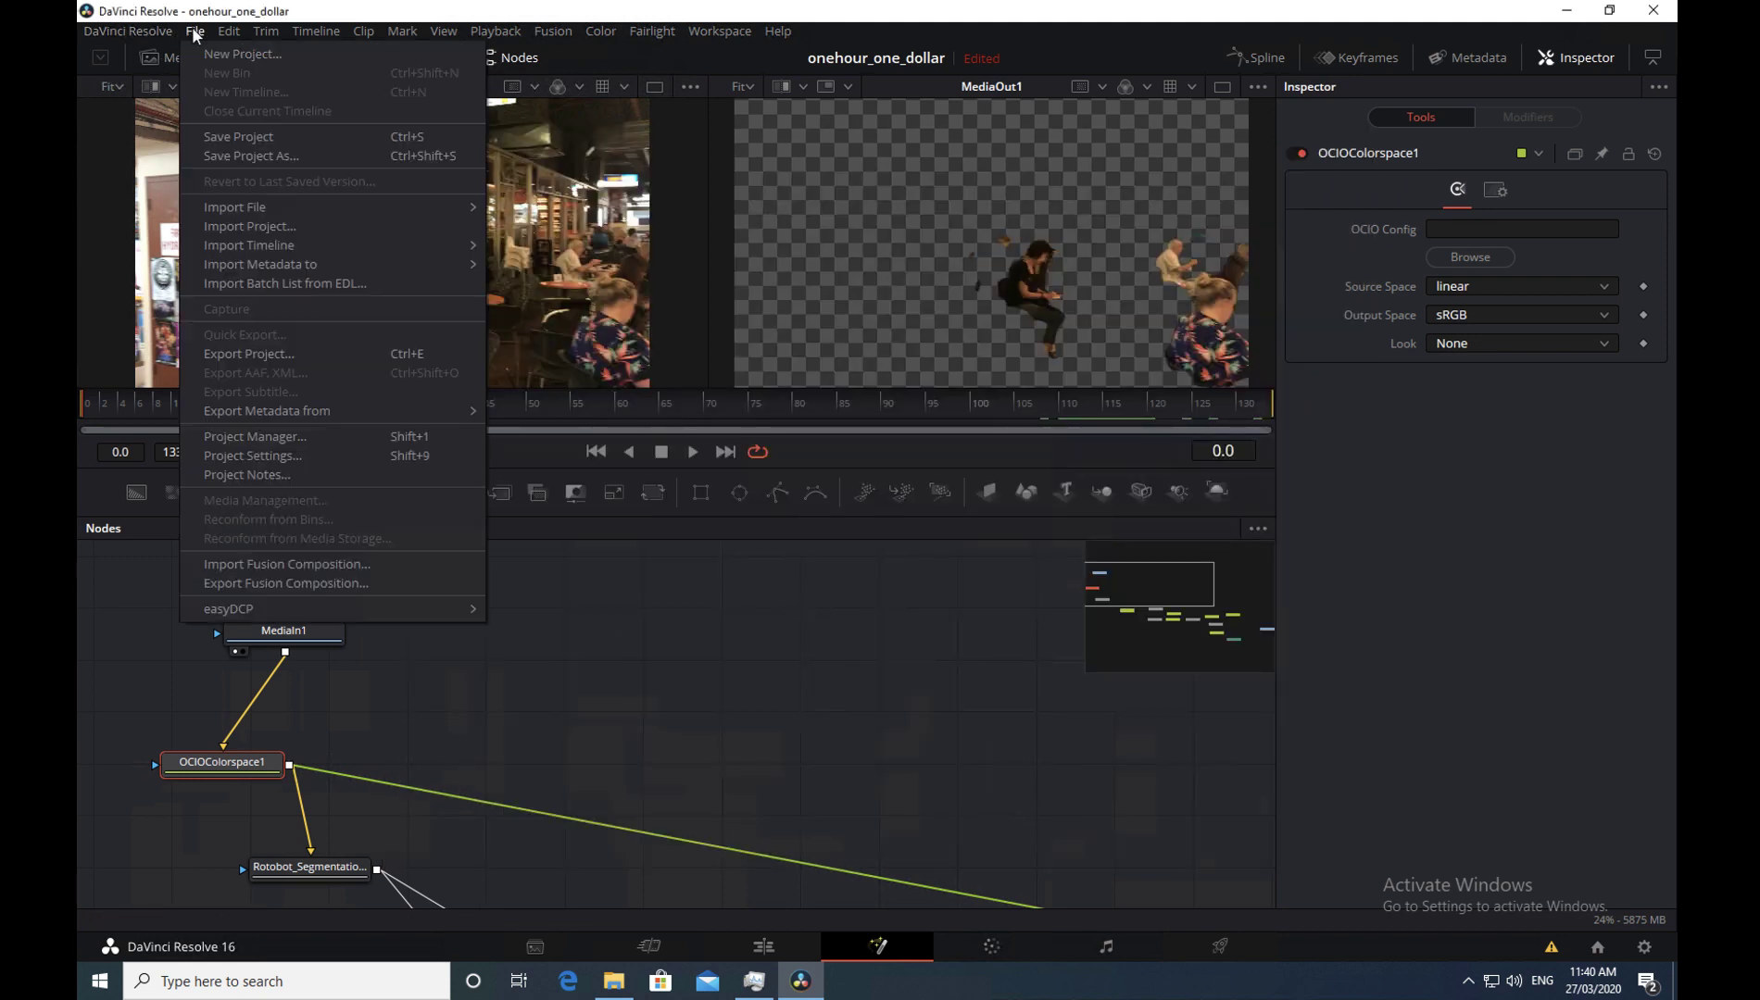
click(298, 457)
click(488, 259)
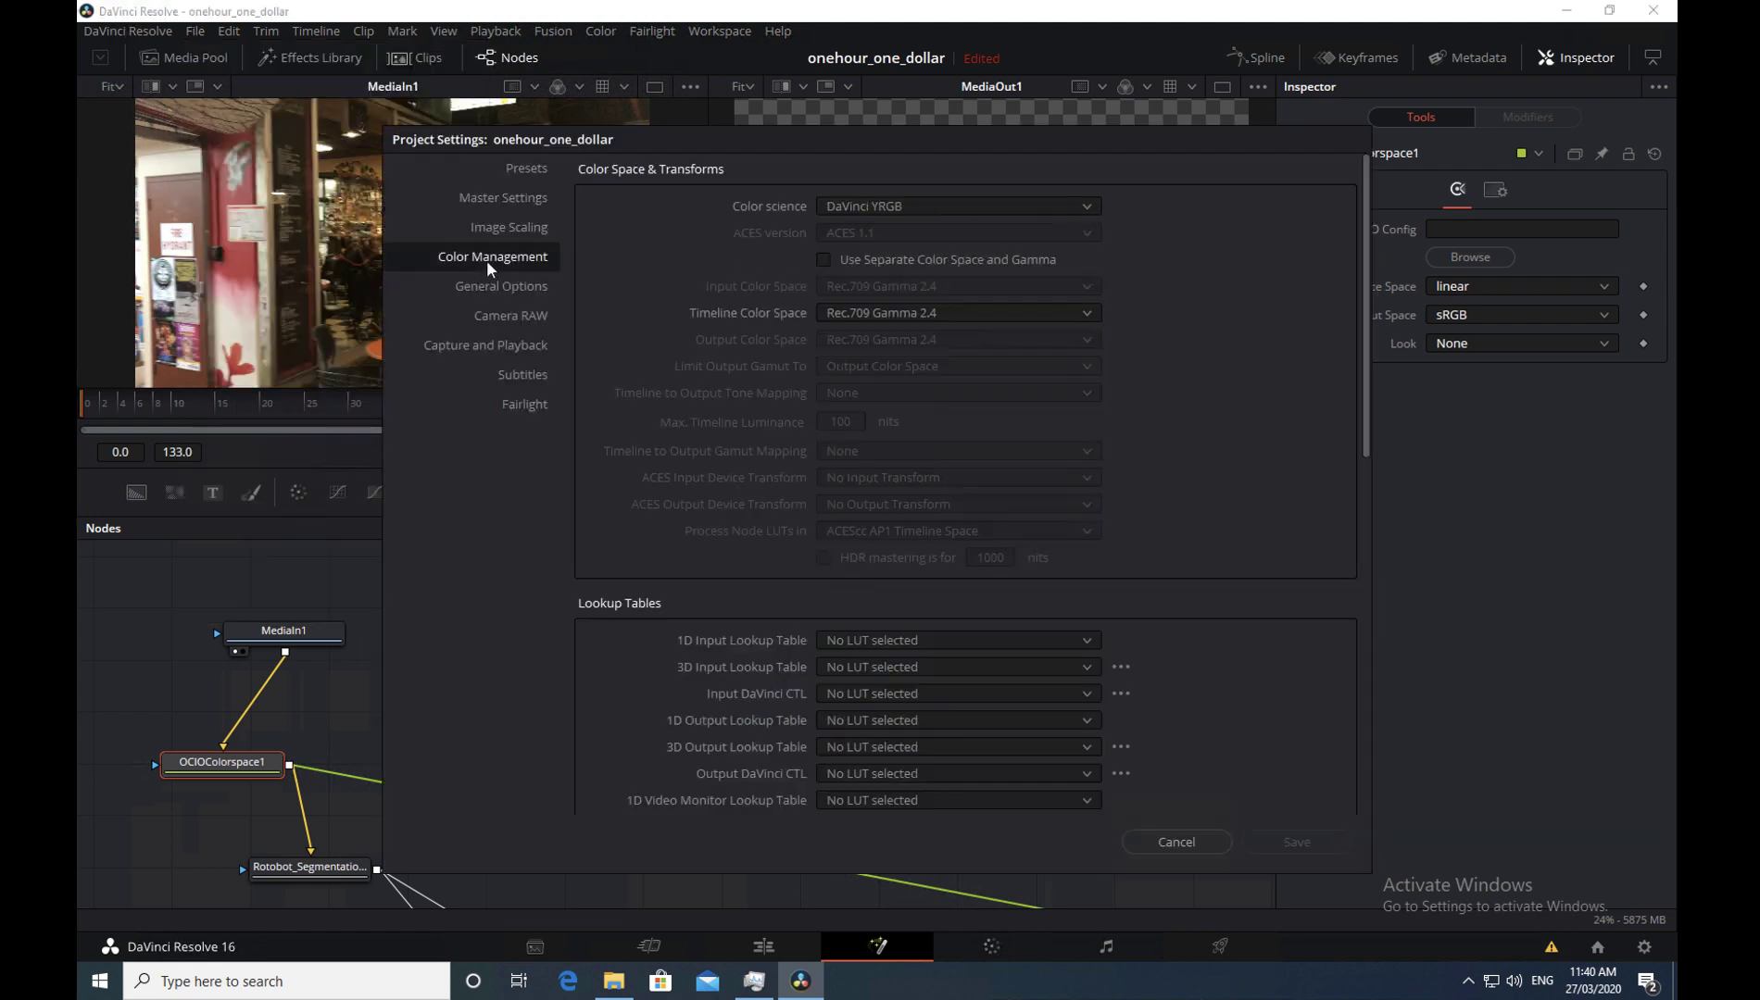
click(859, 201)
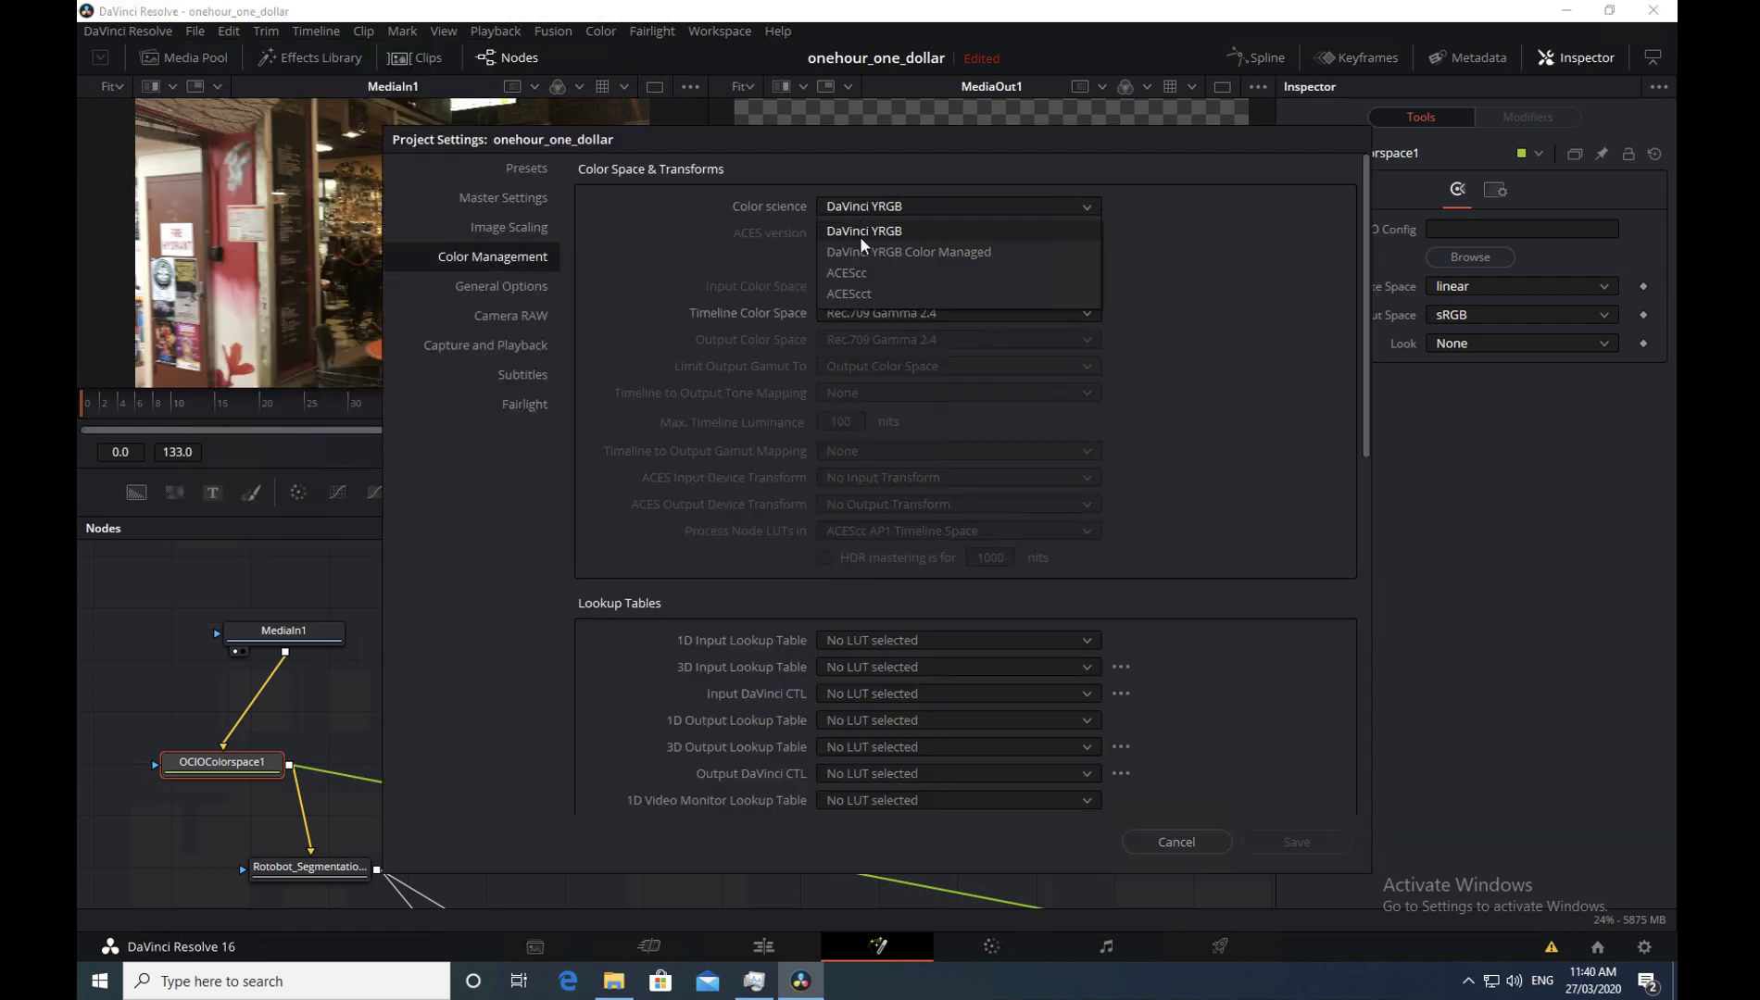
click(866, 273)
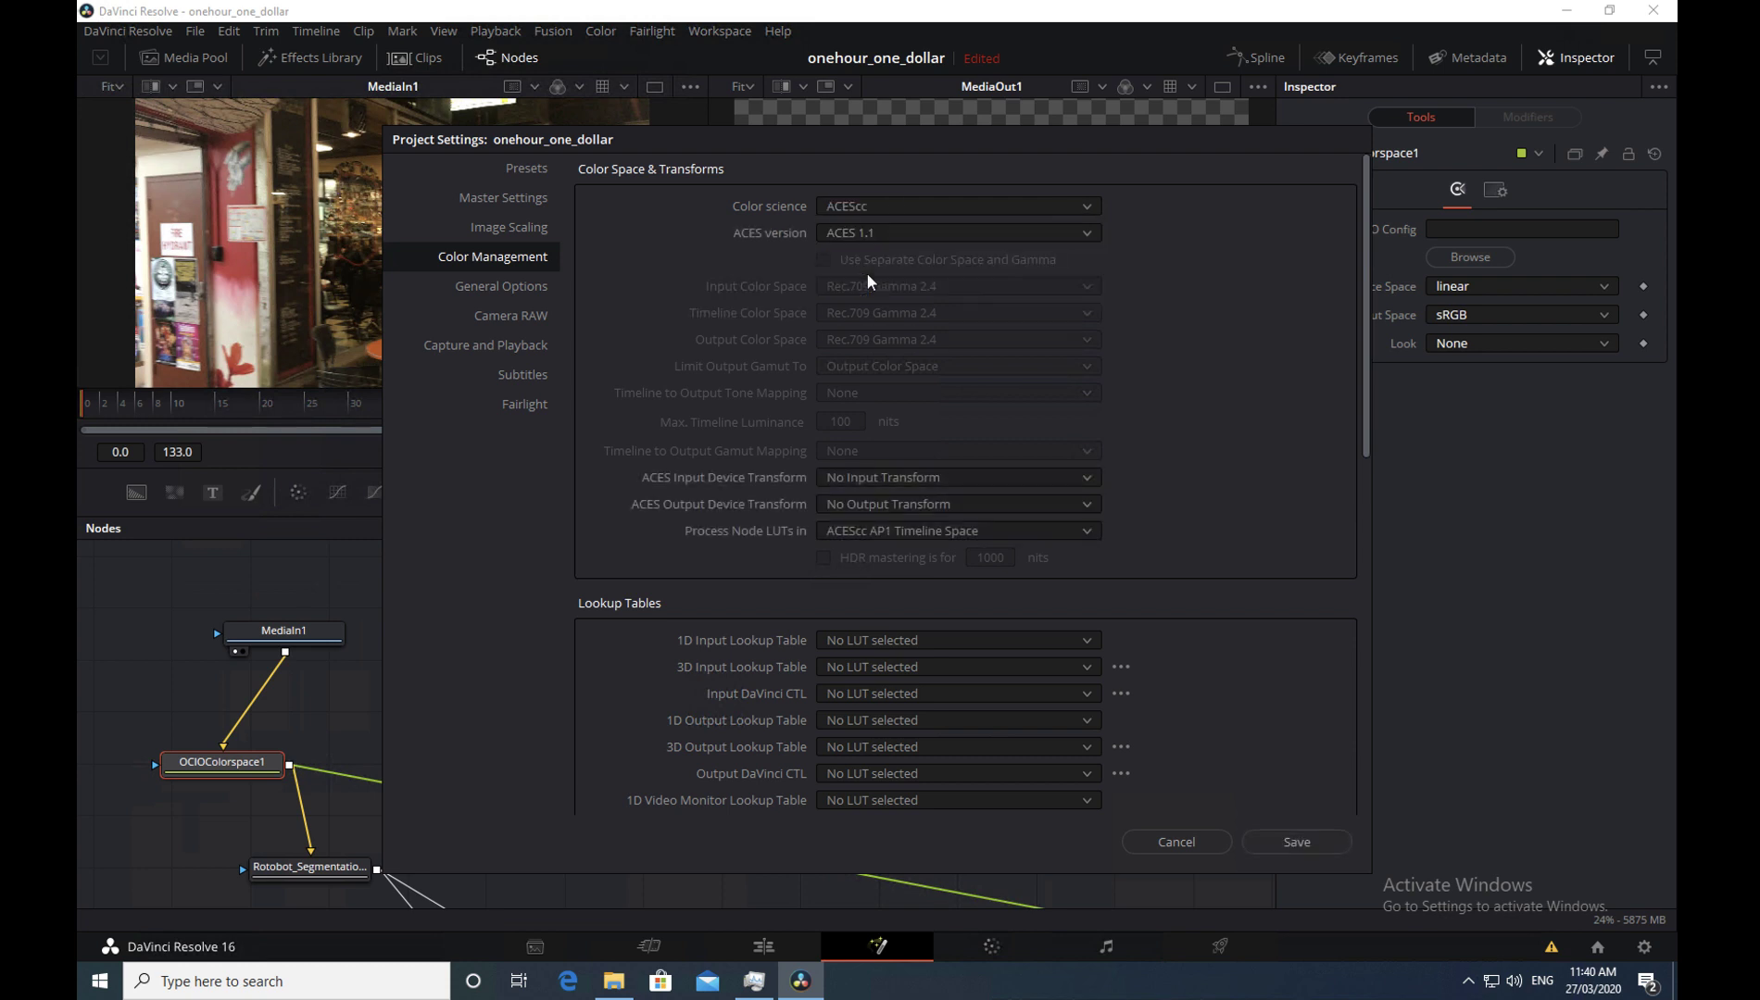
- Set the ACES Input Device Transform to sRGB
click(948, 478)
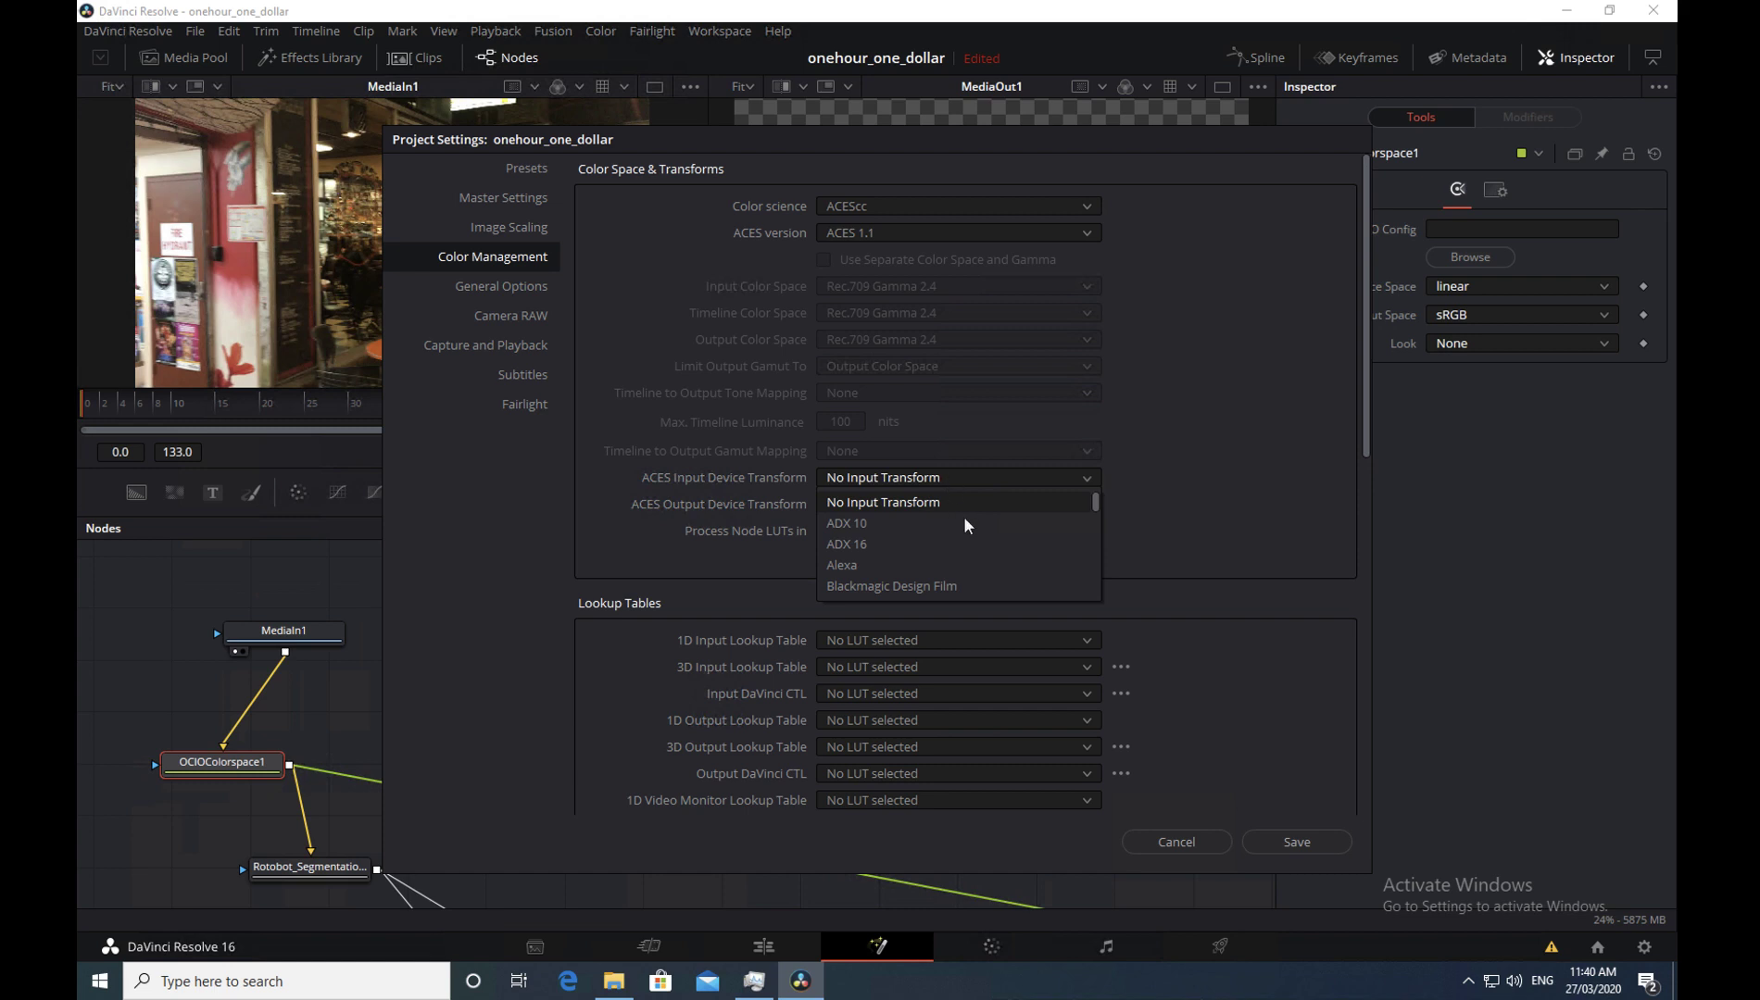
scroll(980, 519, down, 5)
scroll(1006, 525, down, 1)
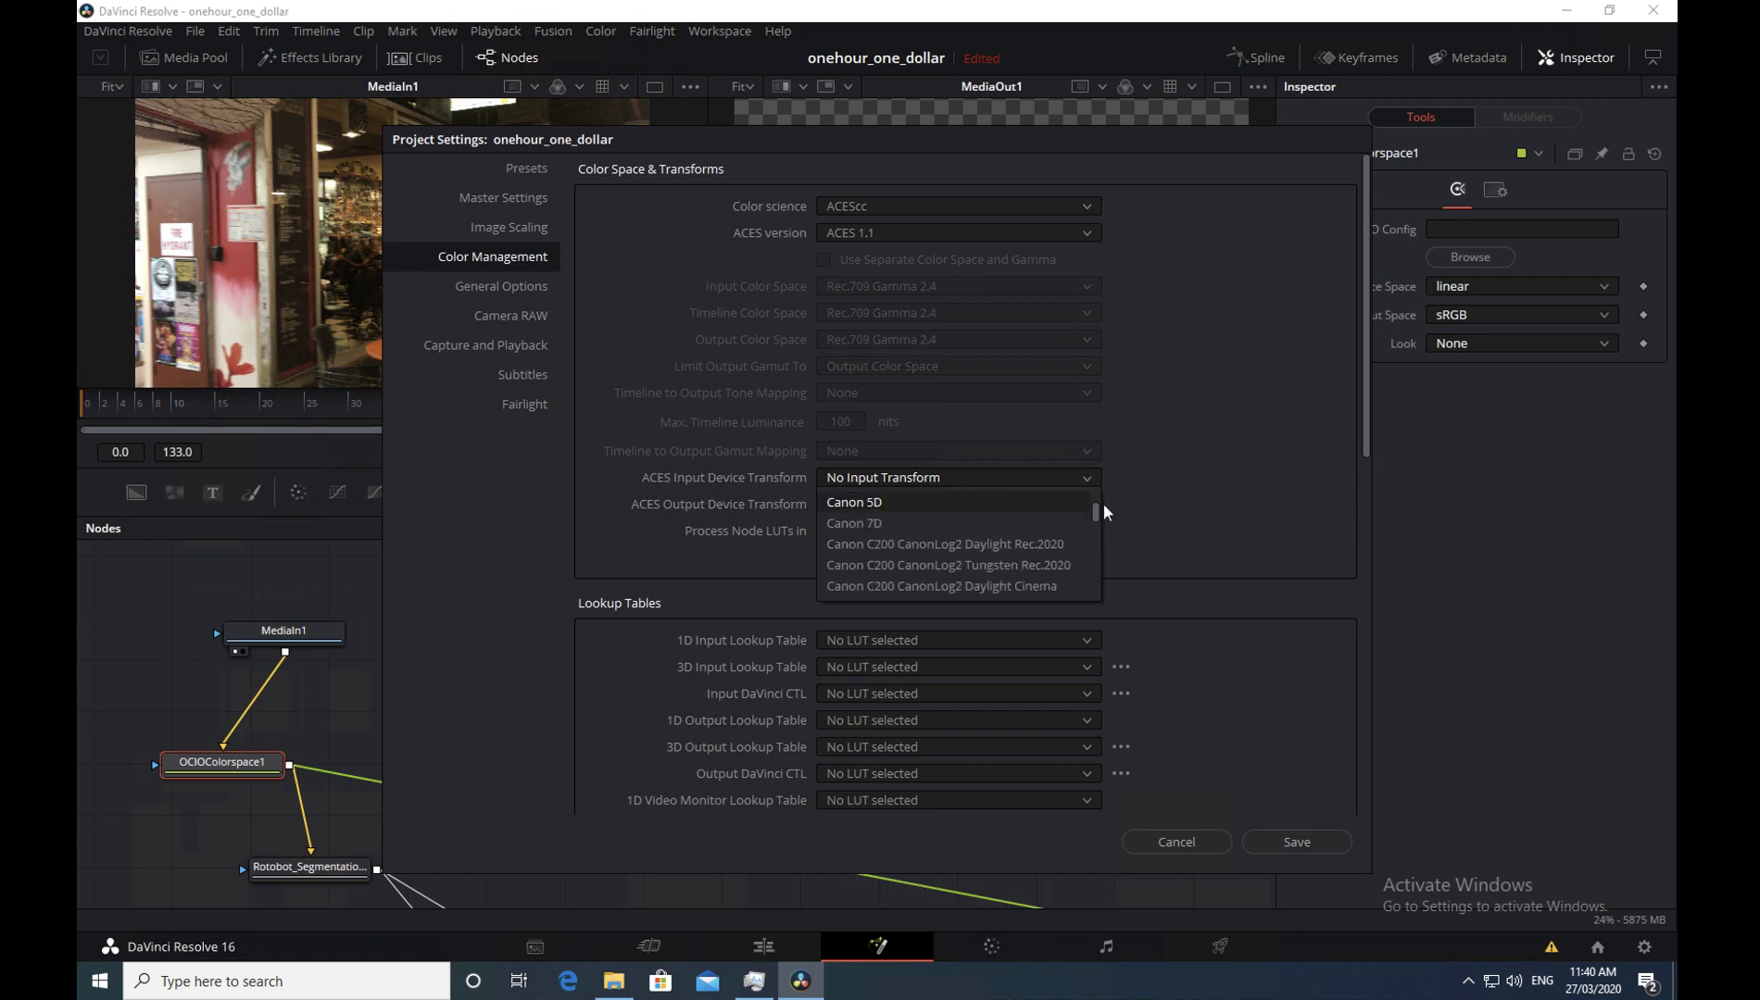
drag(1095, 507, 1098, 585)
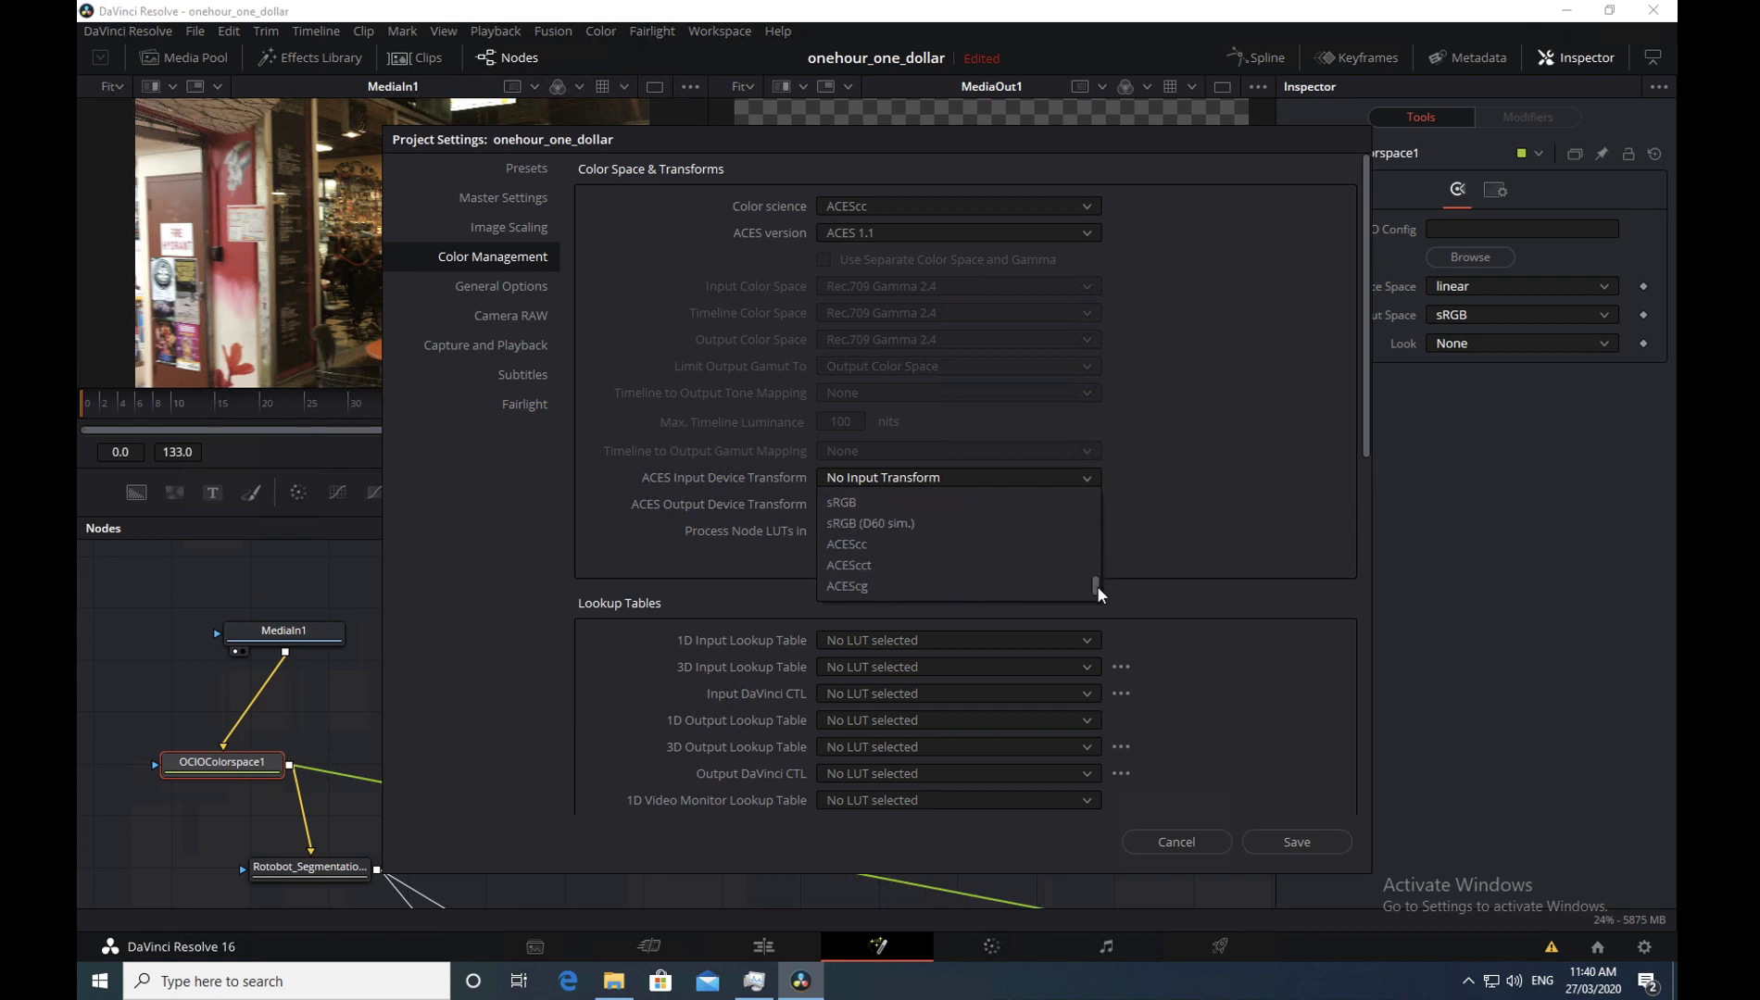
click(1006, 500)
- Set the ACES Output Device Transform to sRGB and save the project settings
click(1031, 508)
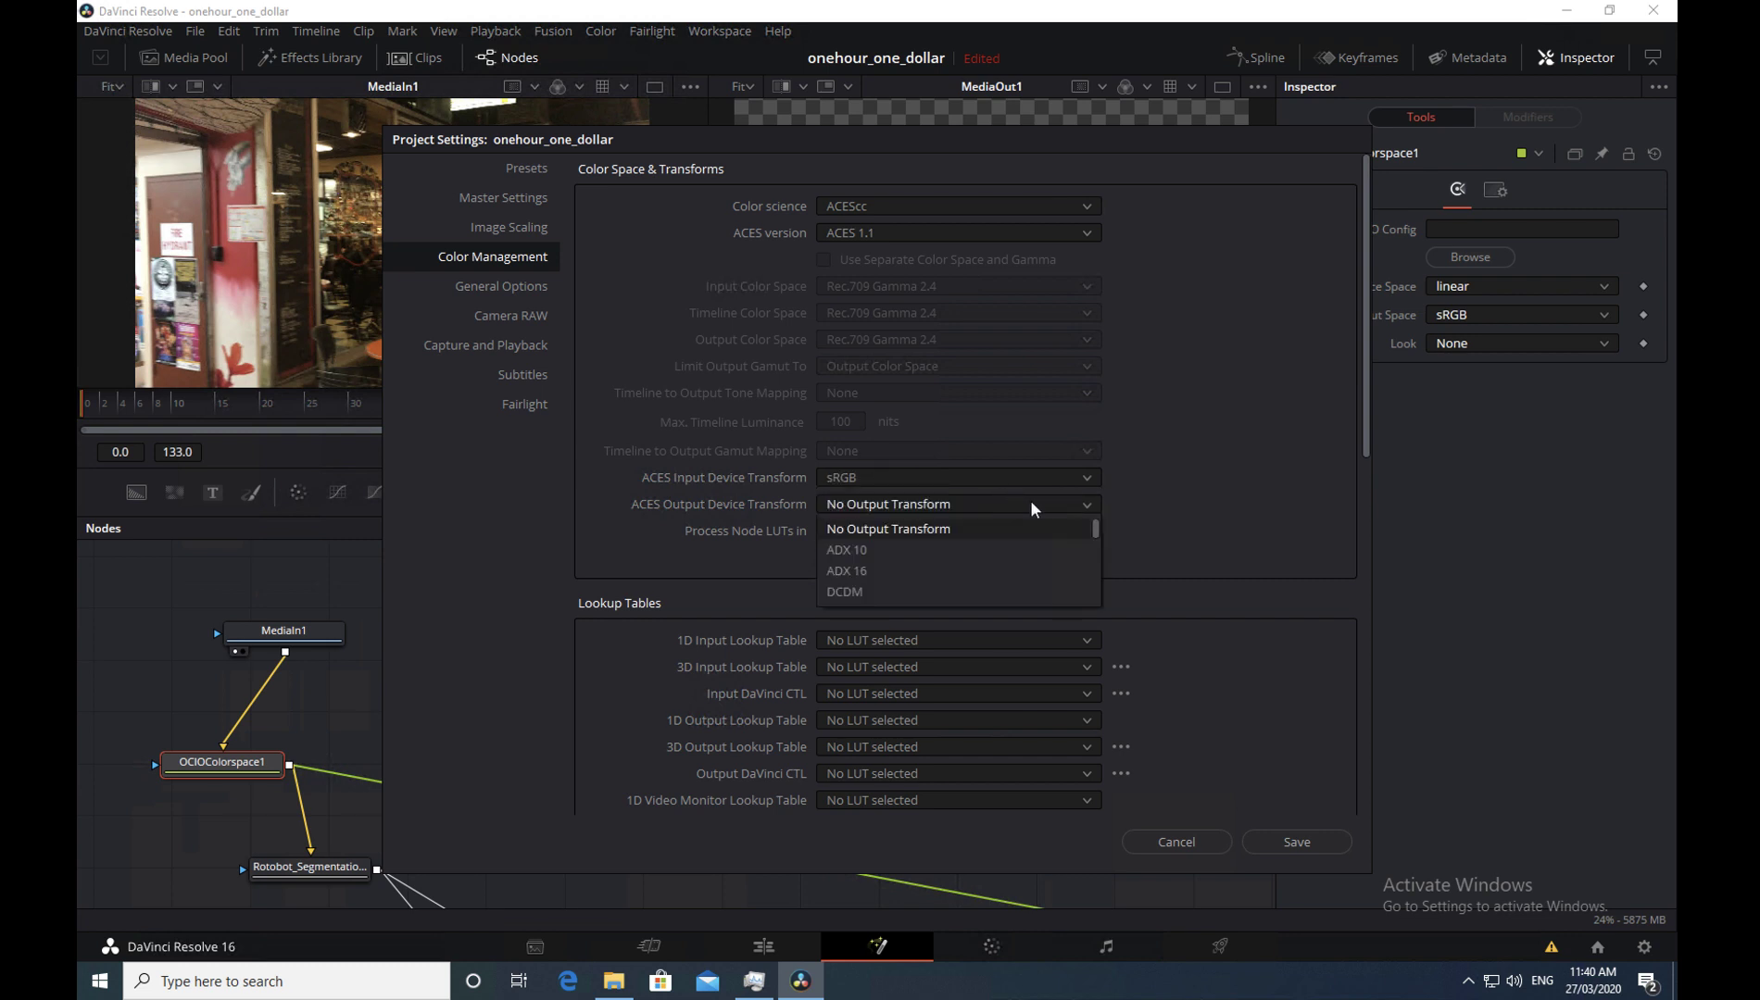
drag(1096, 527, 1095, 585)
click(1015, 527)
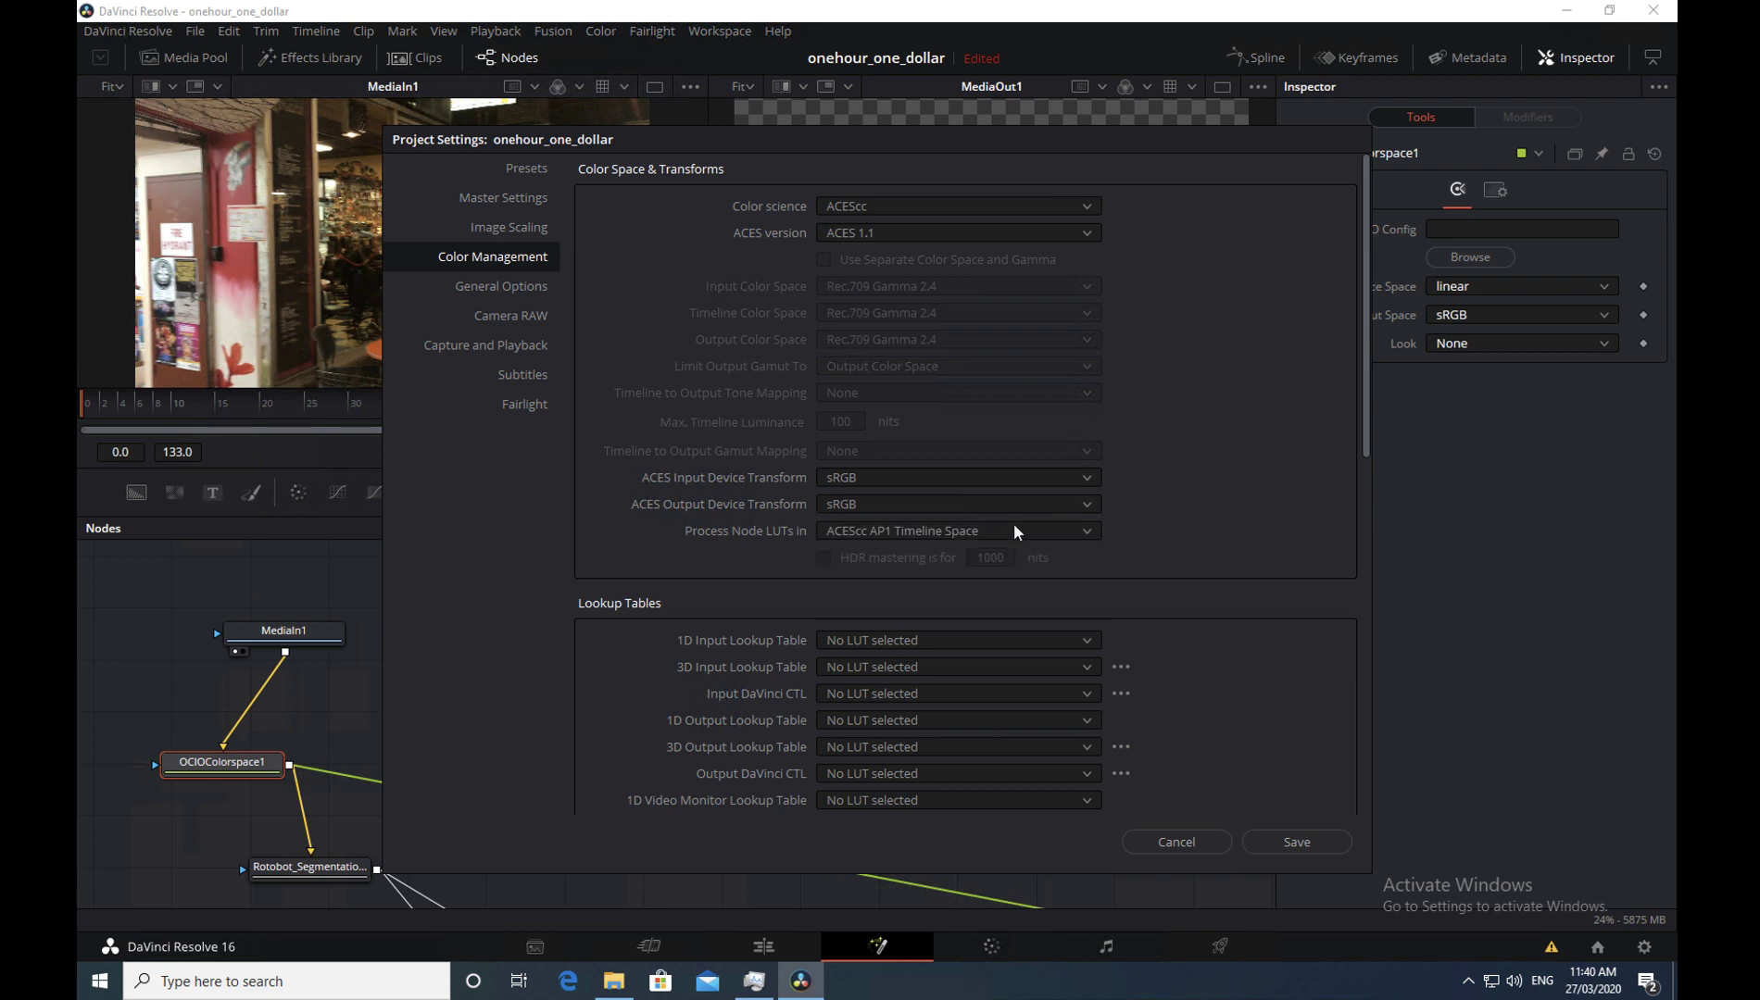
click(1288, 839)
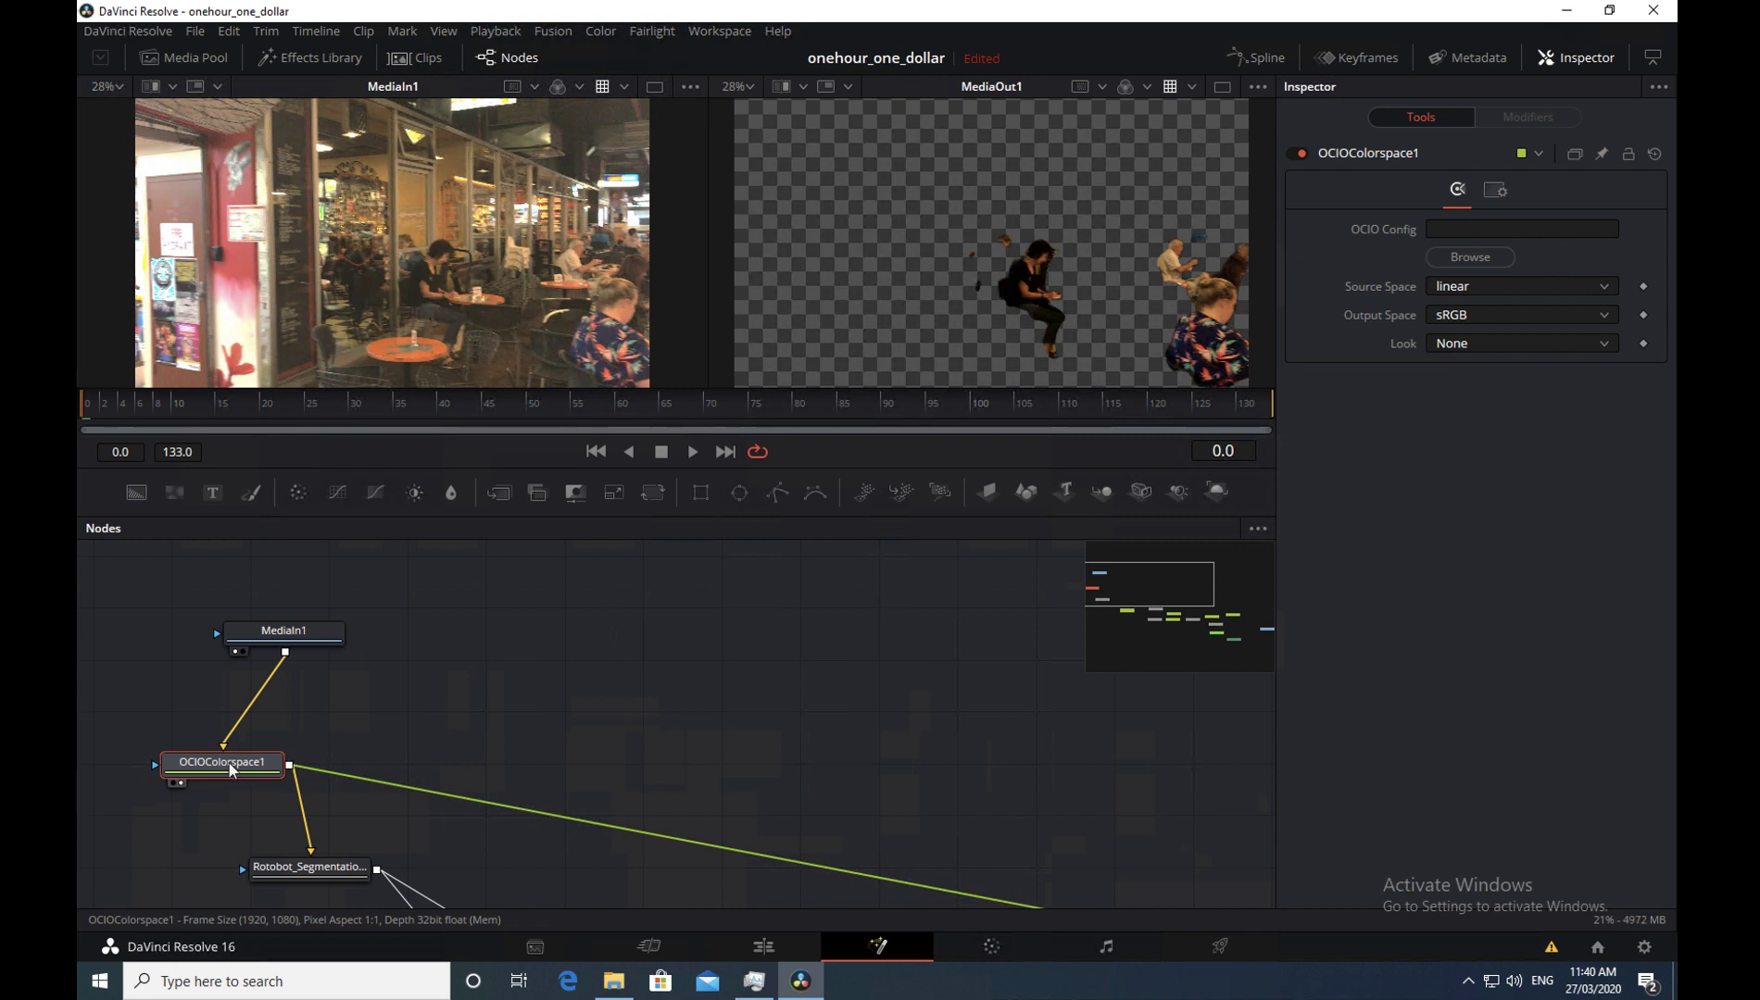
- Examine the outputs of OCIOColorspace1 and Rotobot_Segmentation_1 in the second viewer, and check the classes assigned to the segmentation's red channel
key(2)
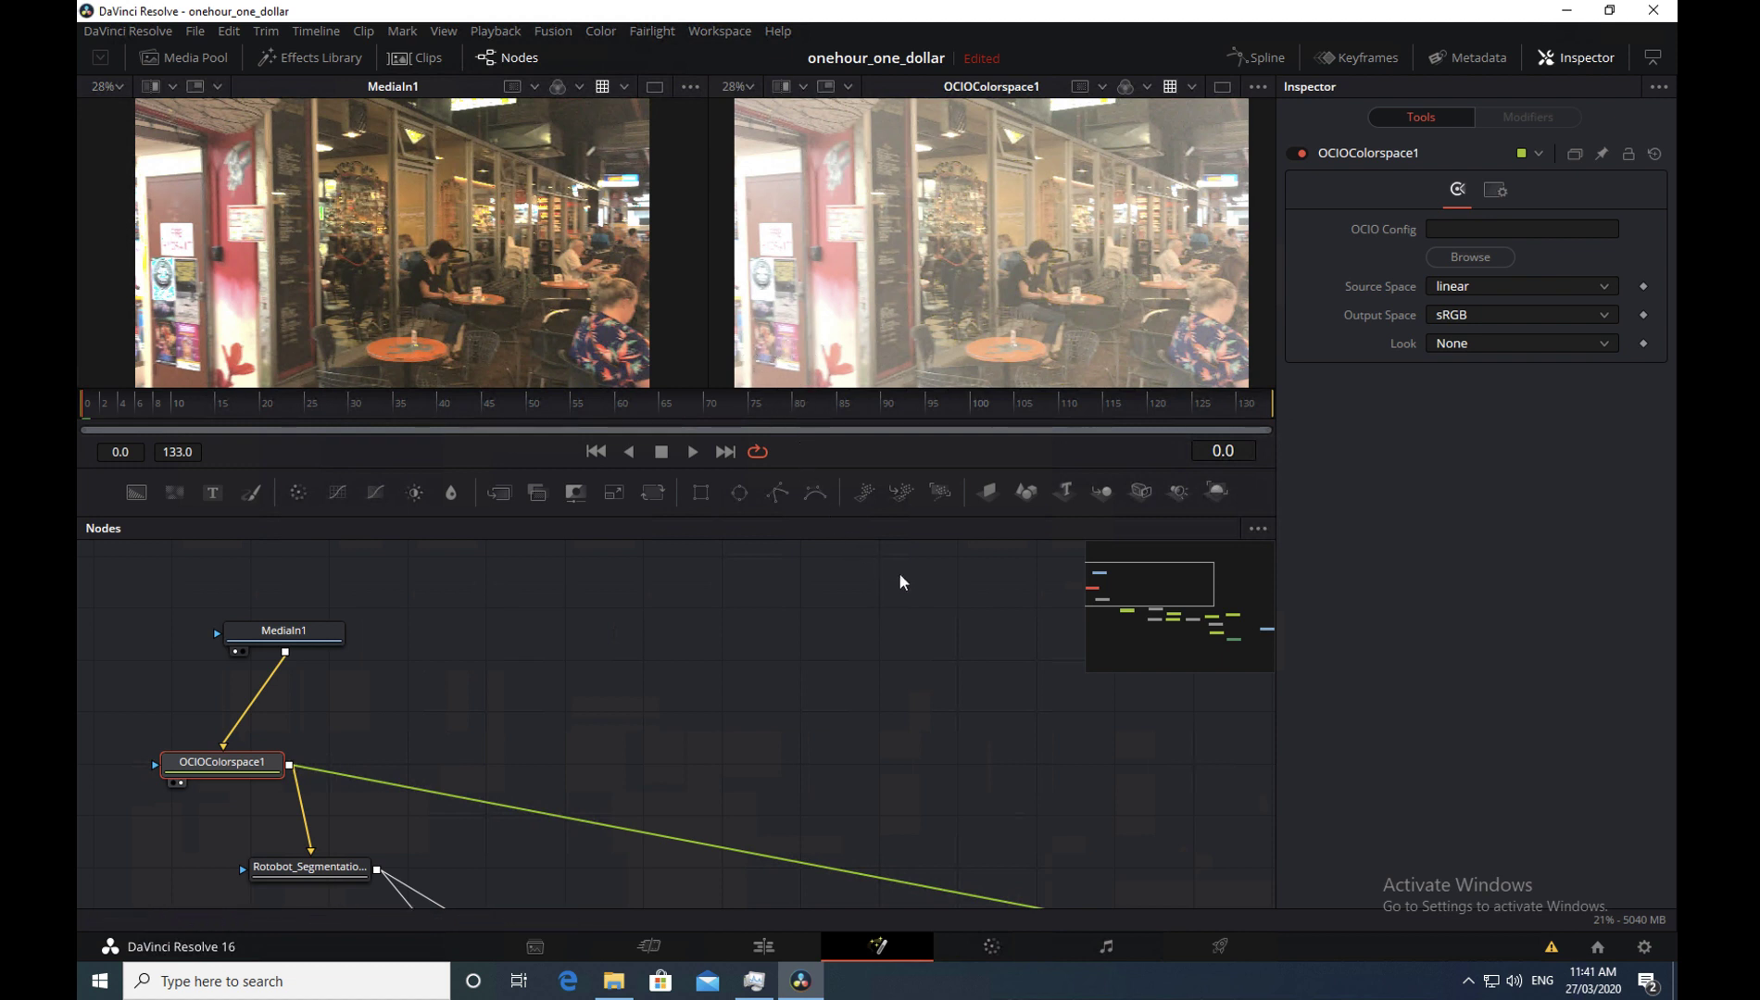
drag(1143, 578, 1158, 616)
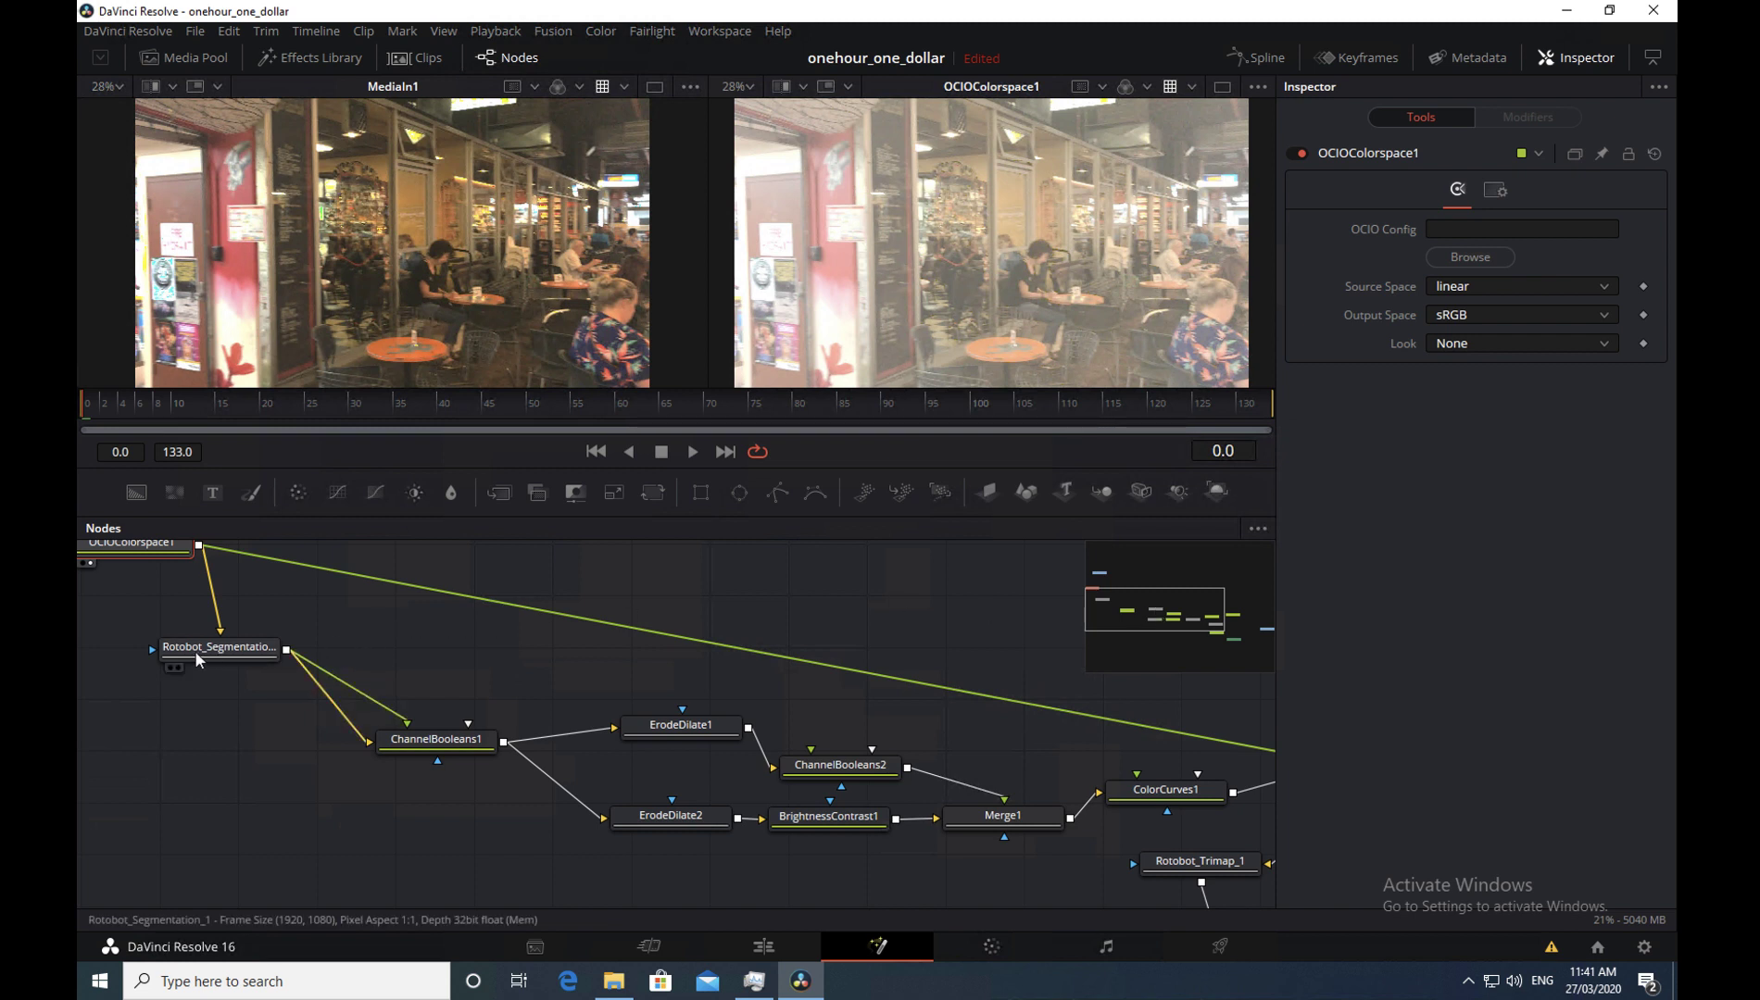
click(197, 658)
click(177, 666)
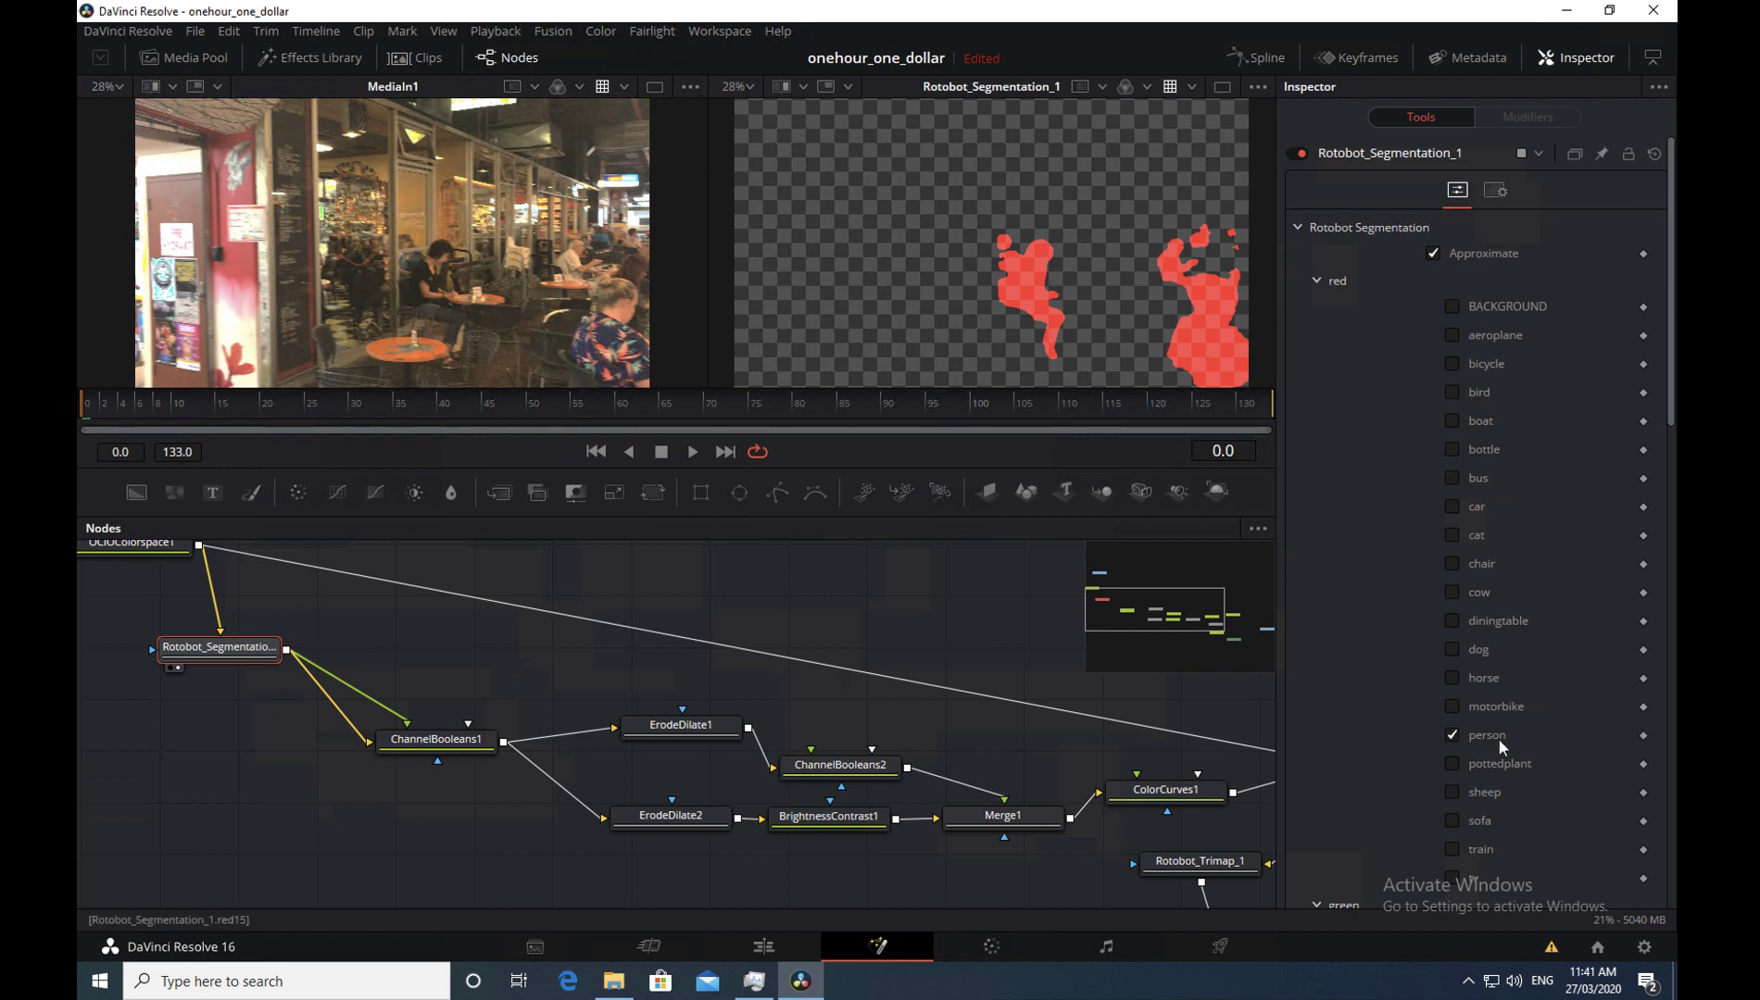
- Check the channel mapping of ChannelBooleans1 and compare its mask with the ErodeDilate1 output in the second viewer
click(446, 746)
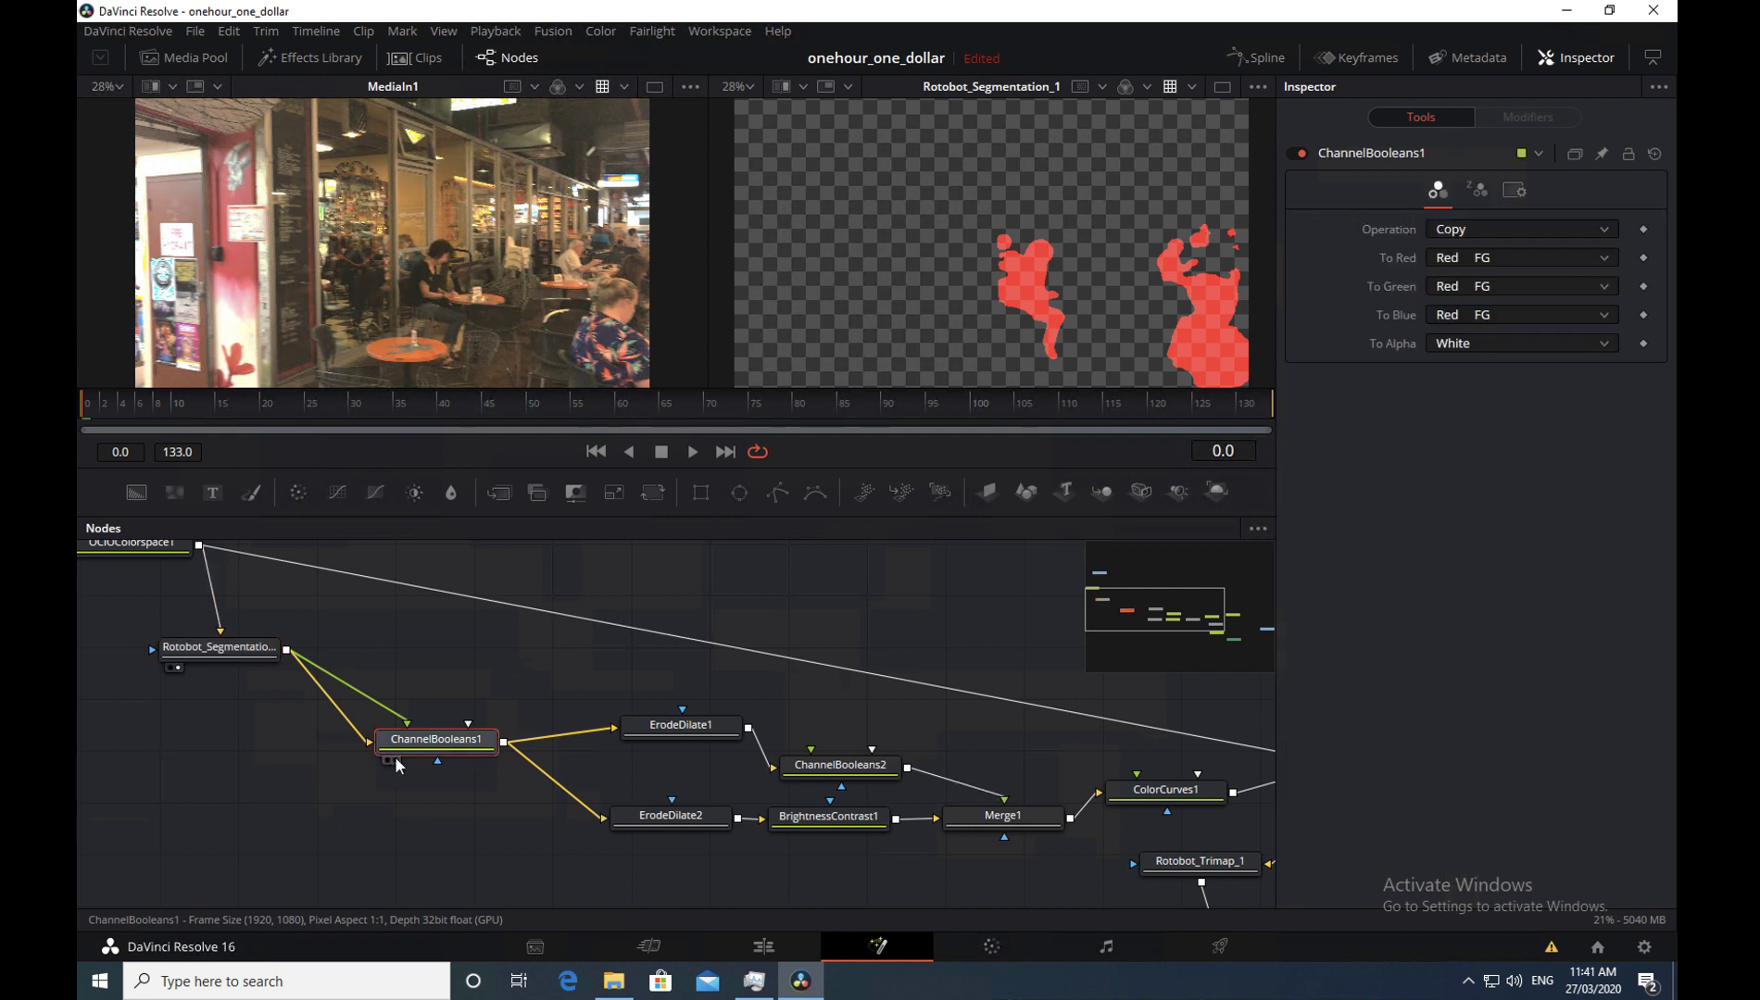
click(397, 760)
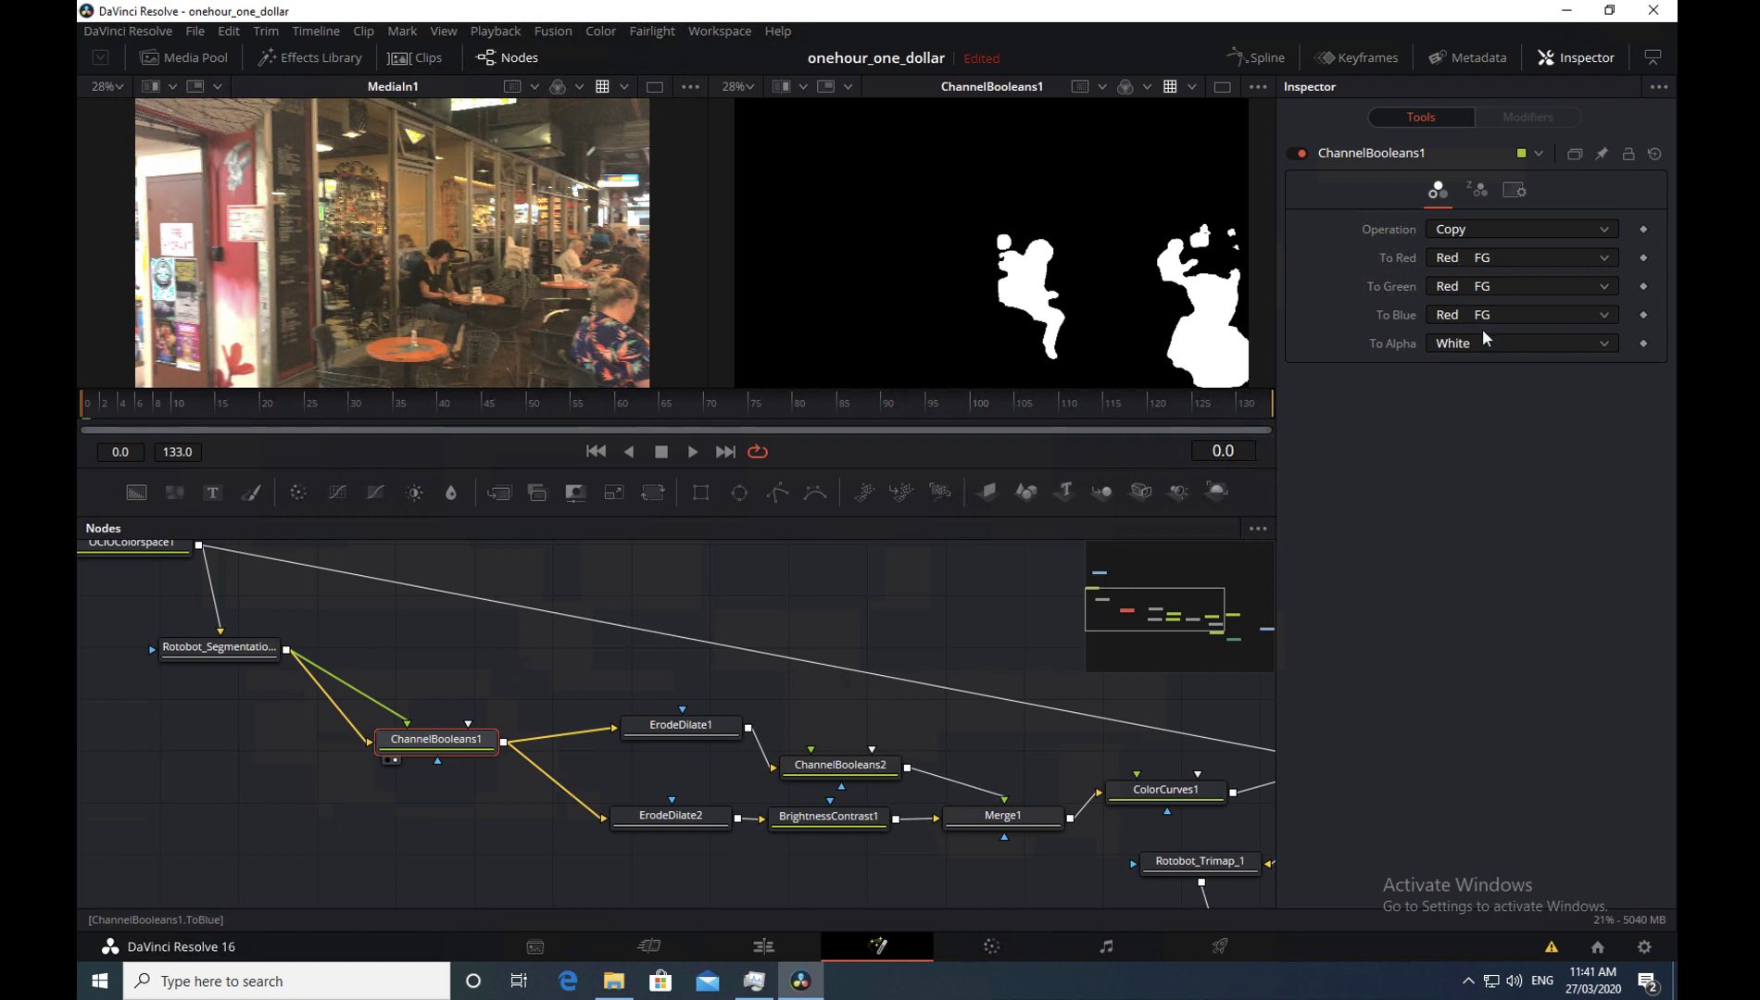
click(672, 731)
click(638, 743)
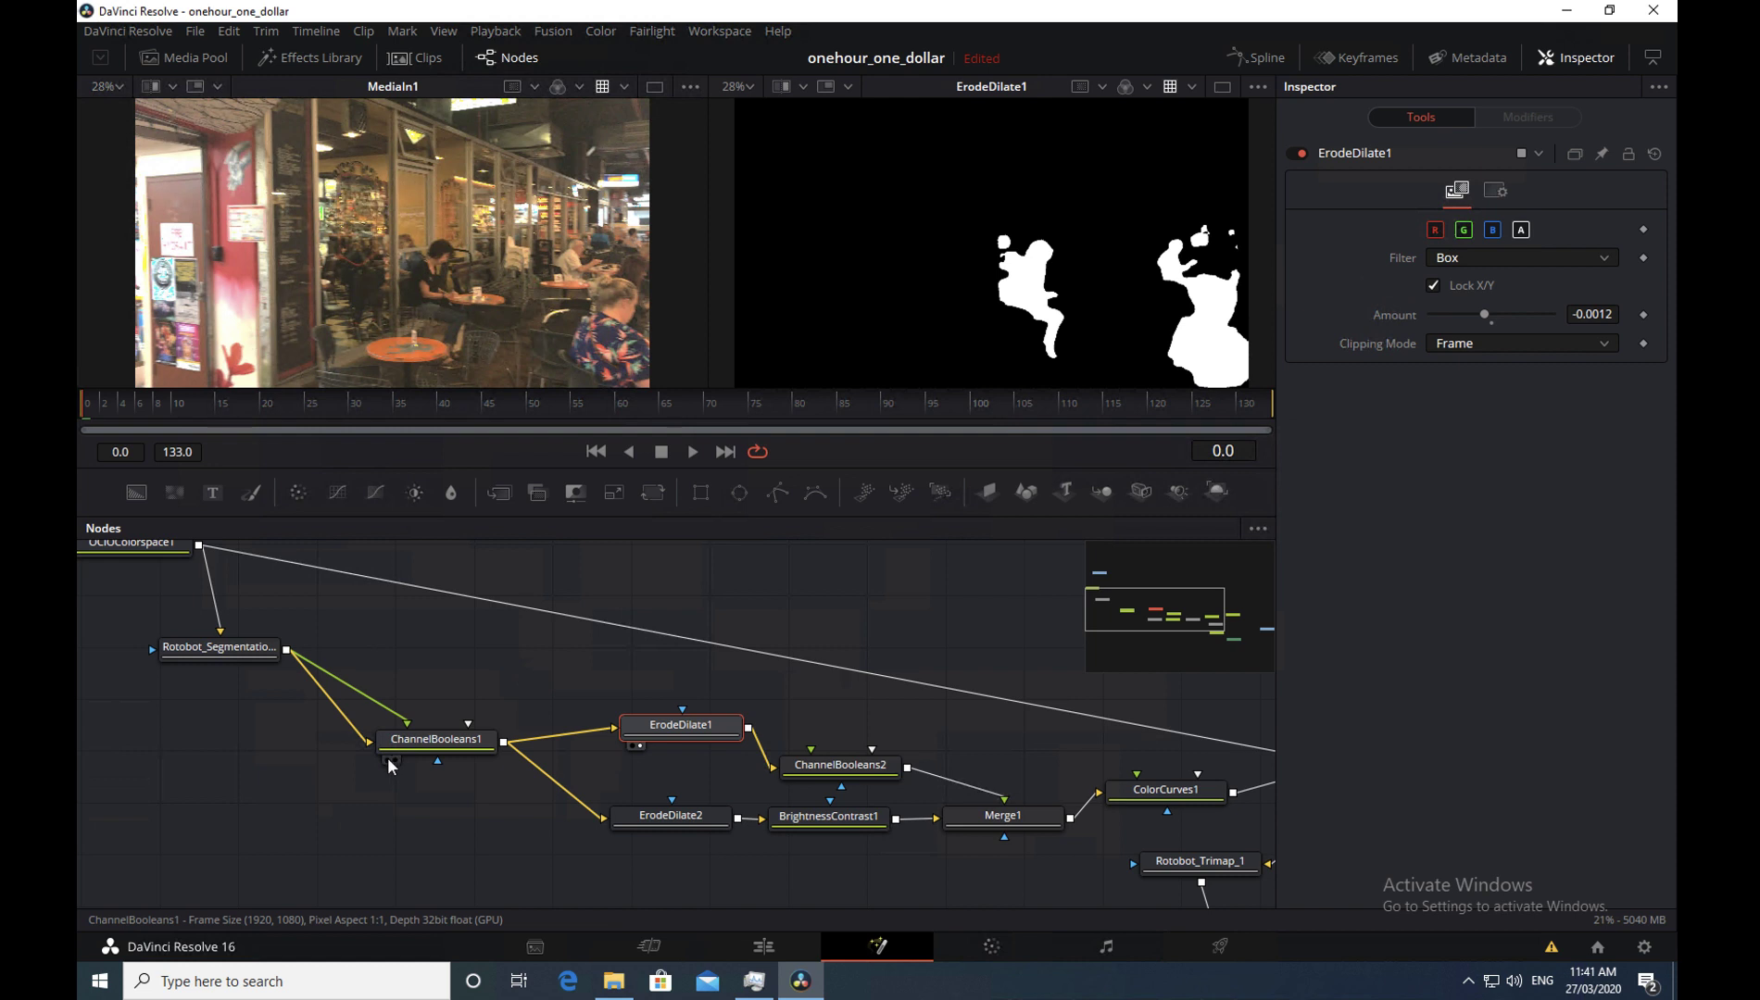
click(396, 758)
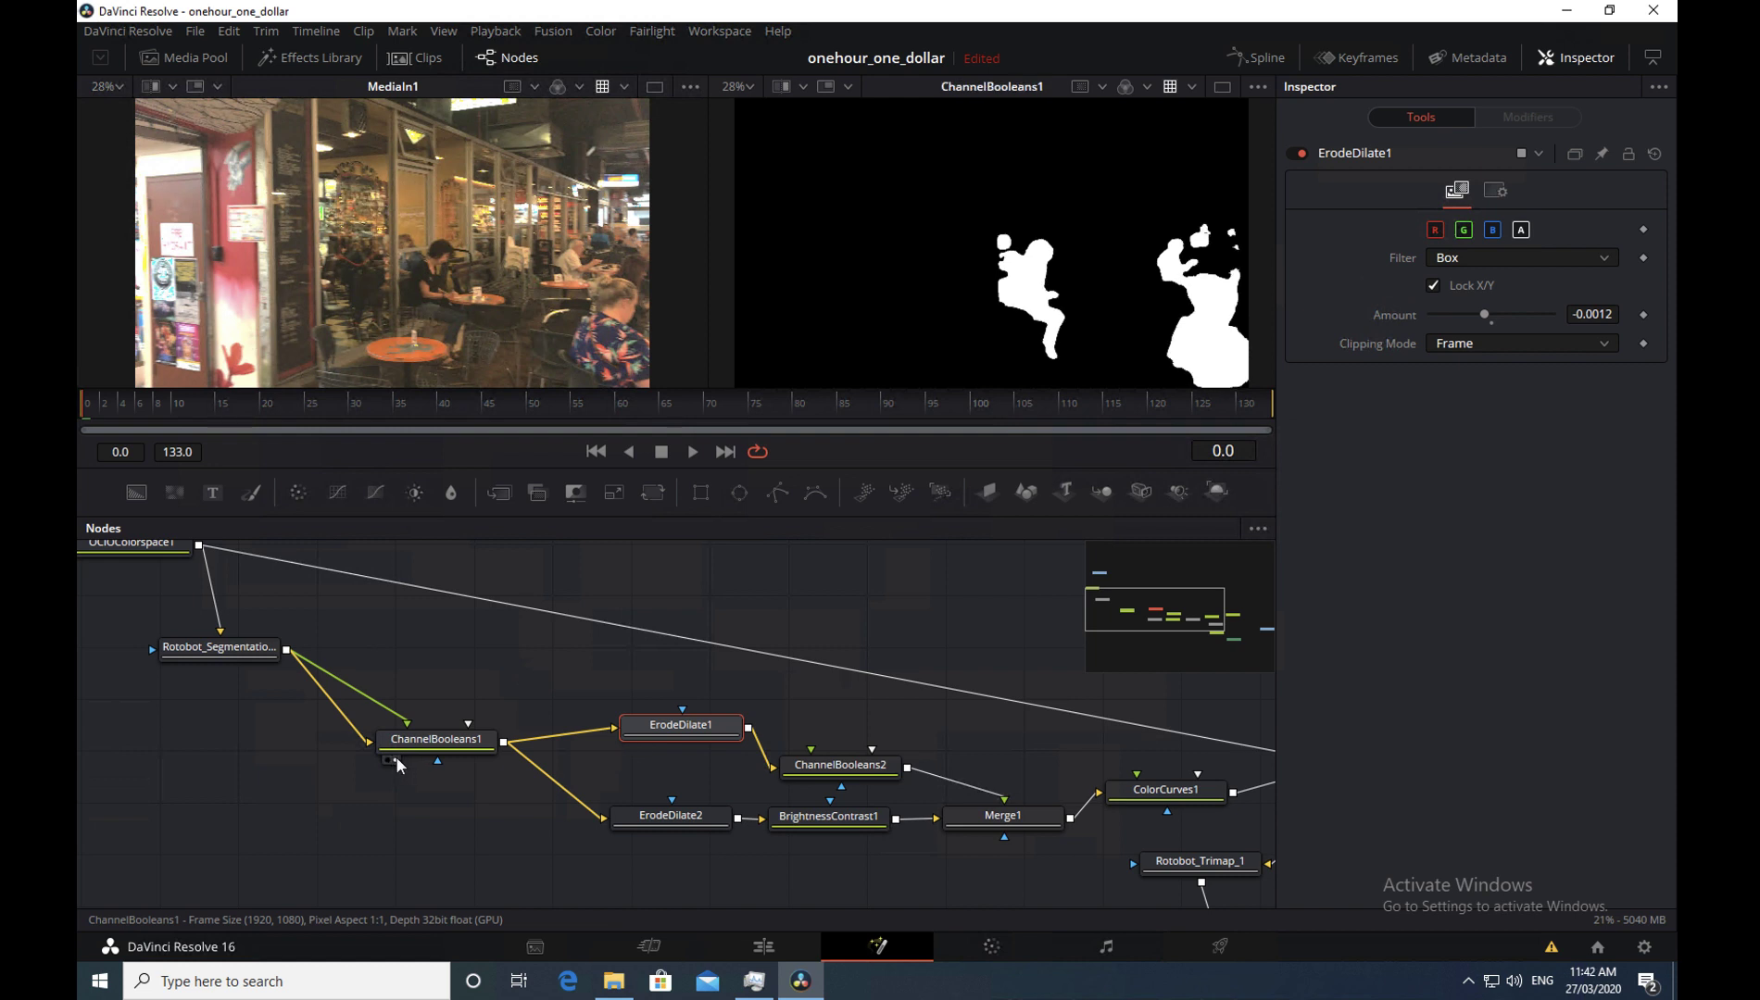
click(641, 743)
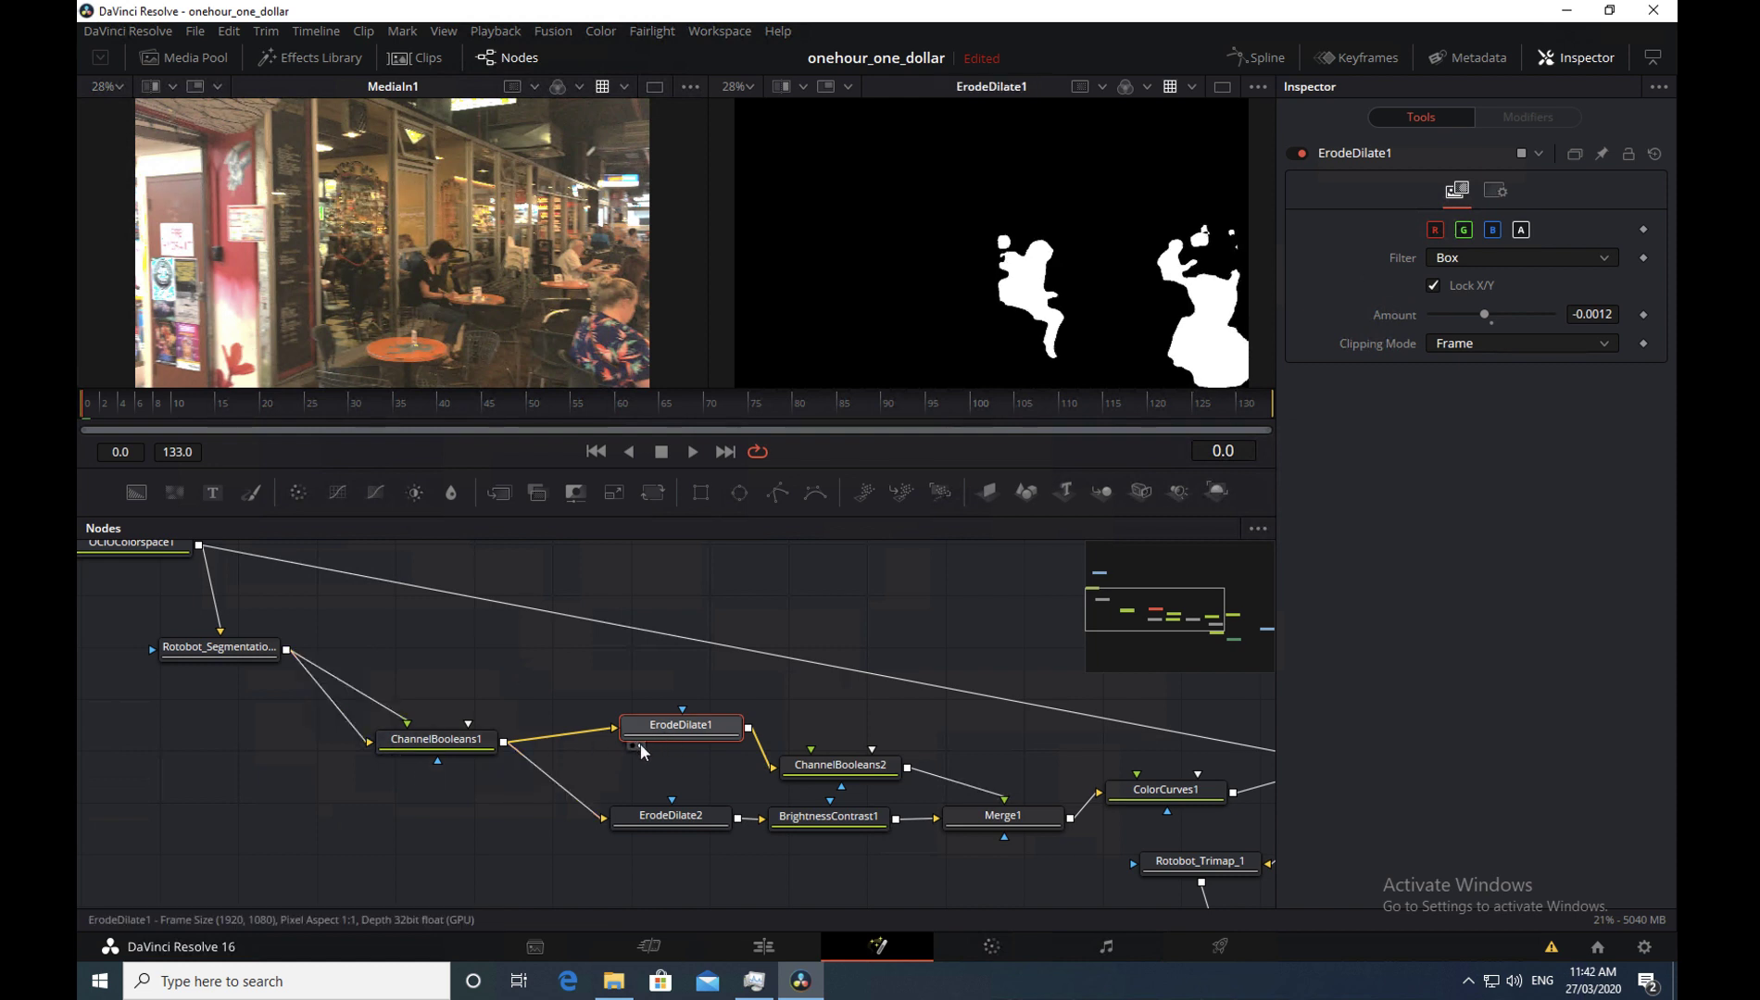
- Examine the ErodeDilate2 and ChannelBooleans2 outputs in the second viewer, along with the BrightnessContrast1 settings
click(629, 835)
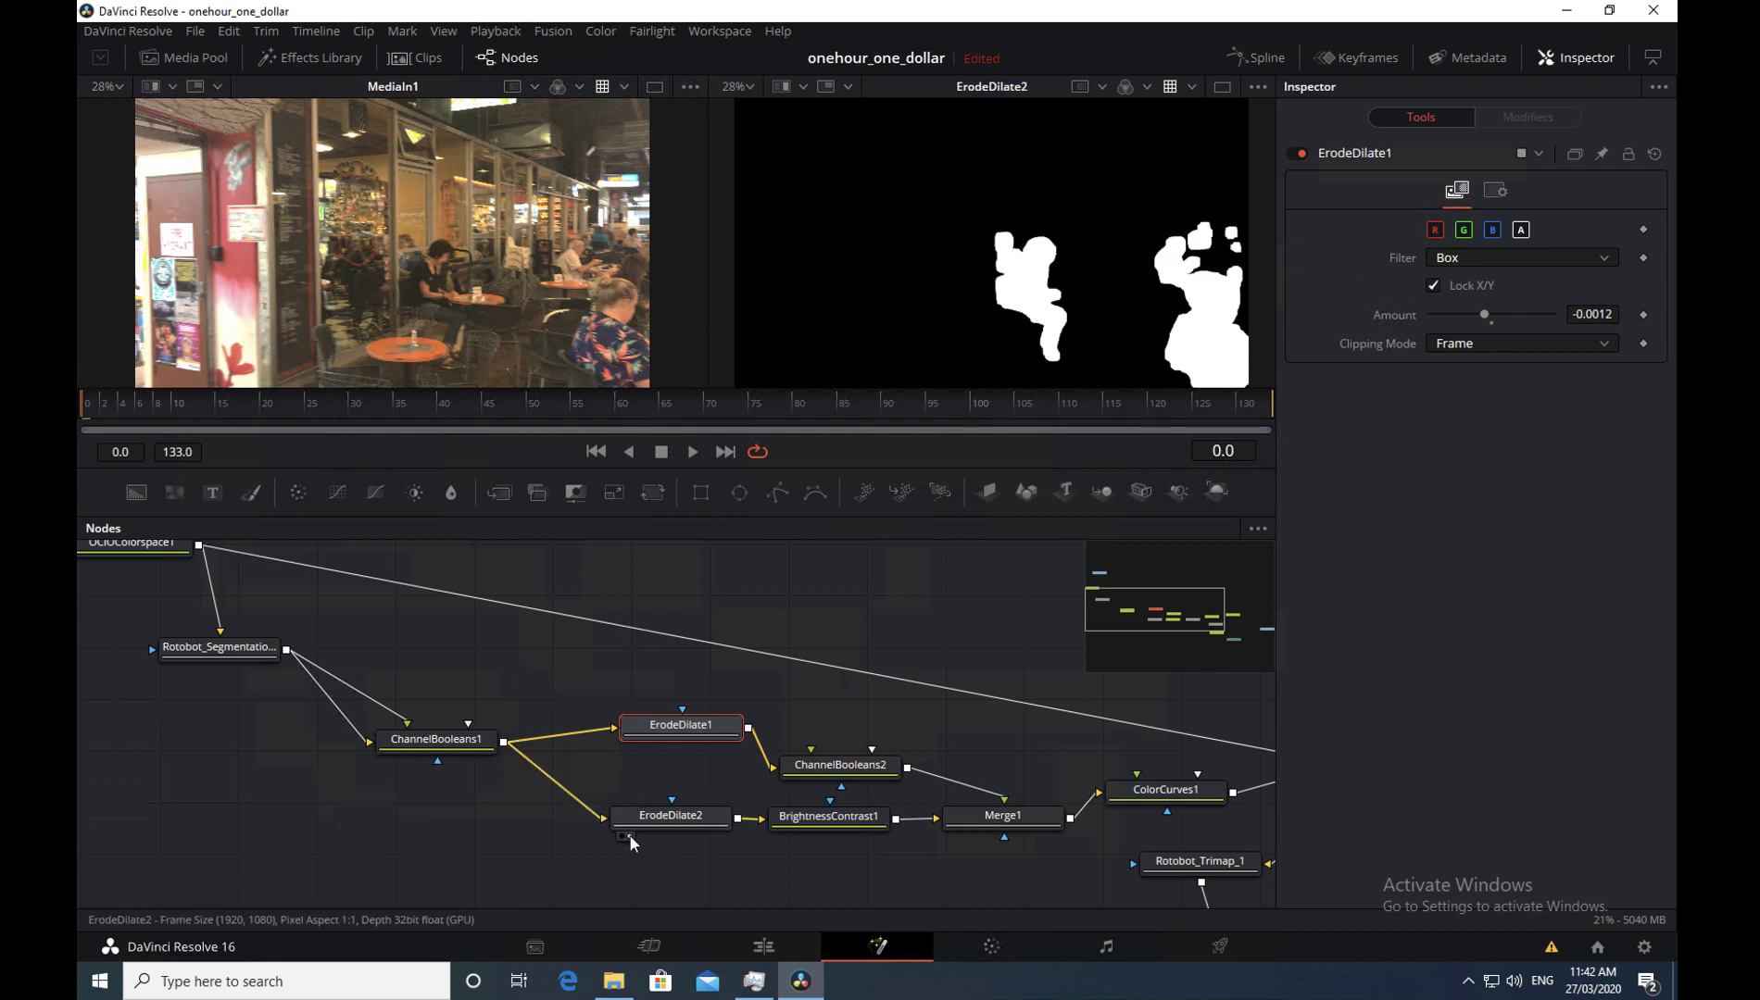
click(805, 820)
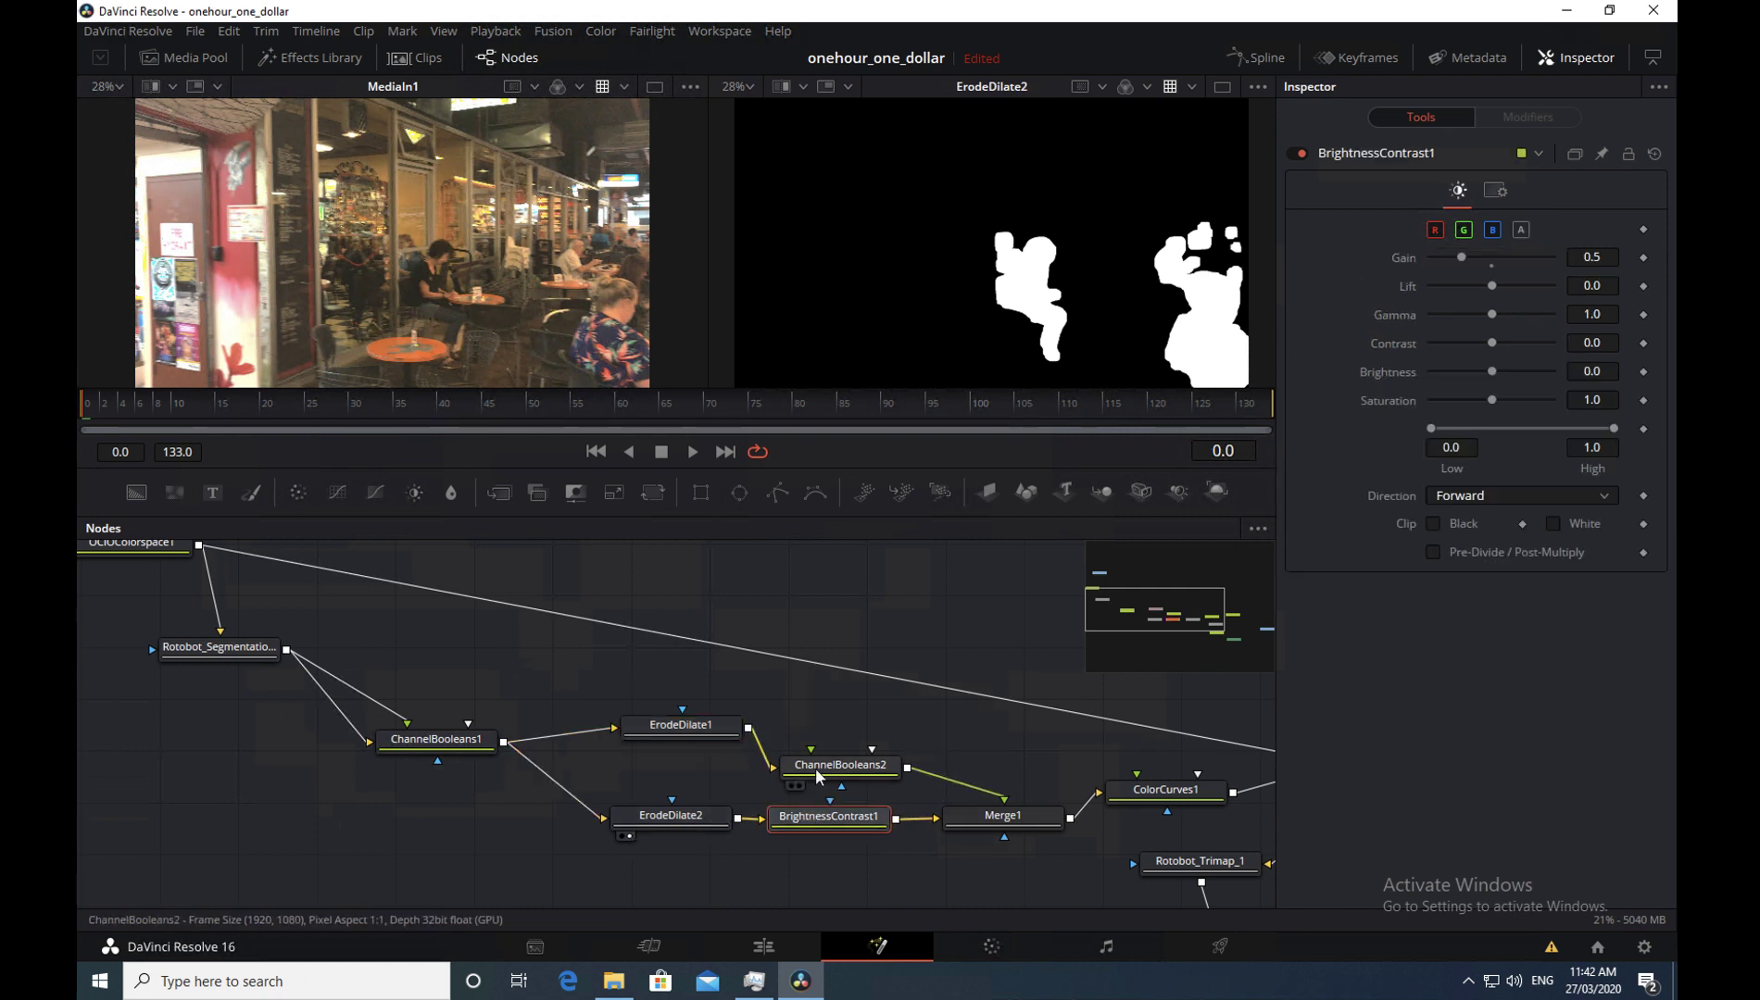
click(798, 784)
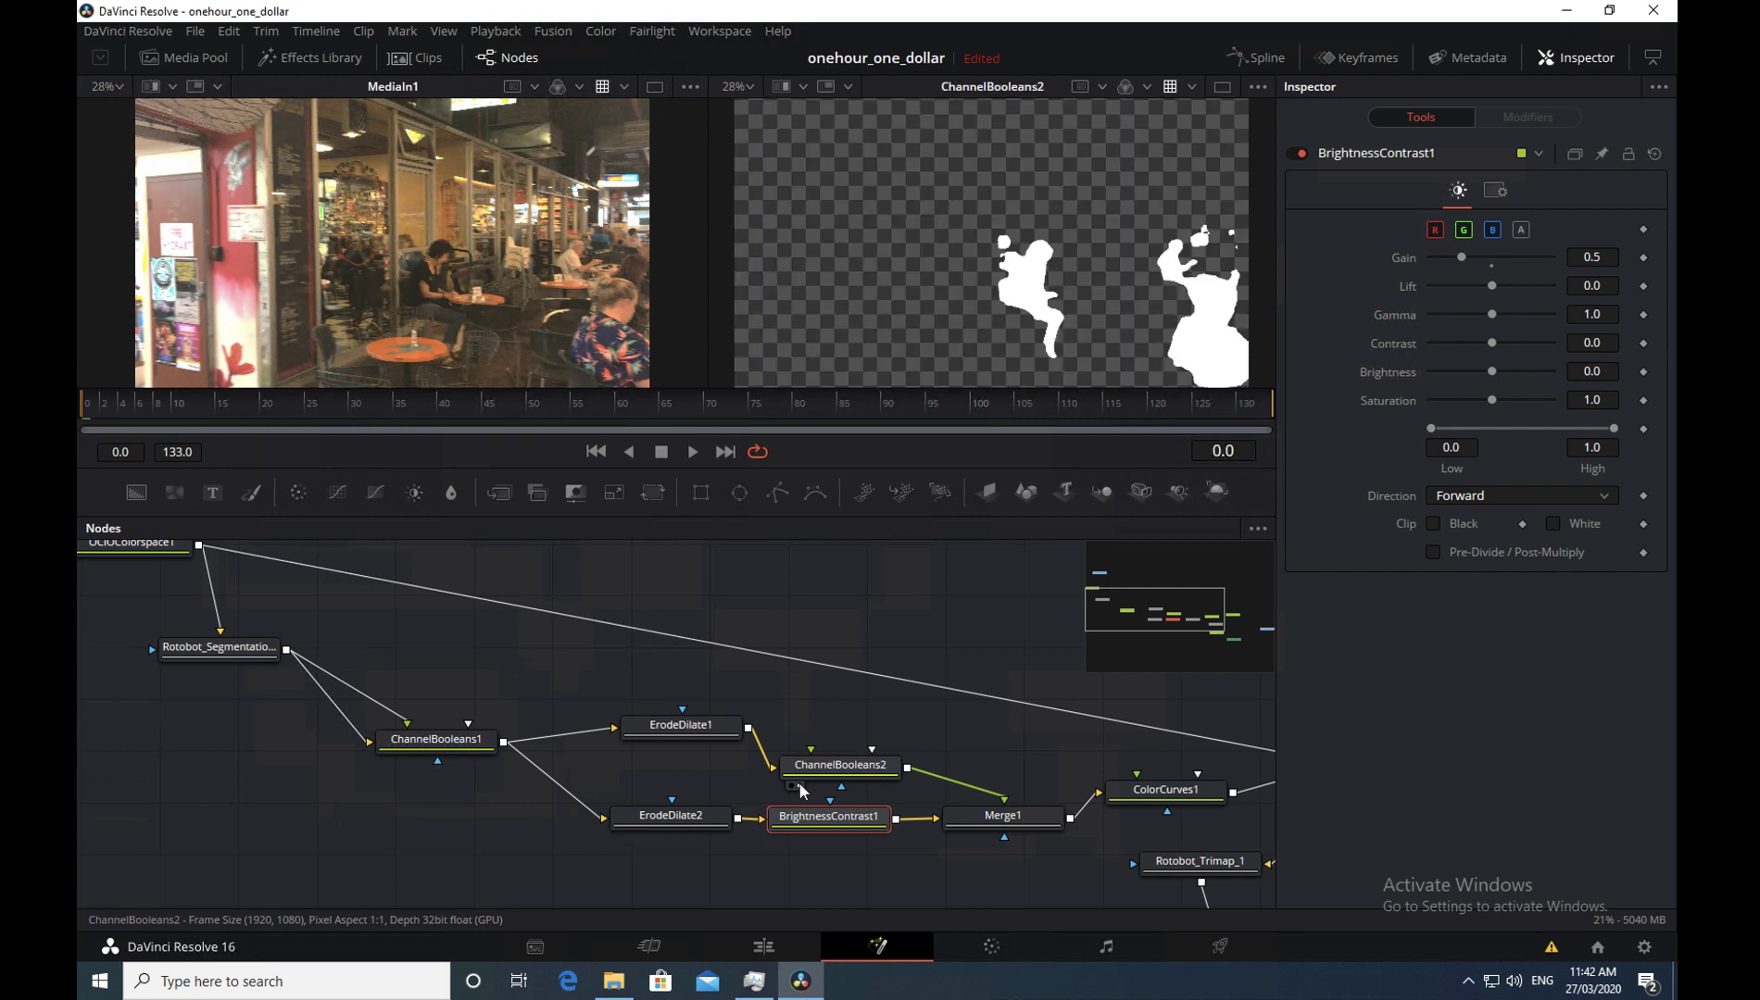
- Examine the BrightnessContrast1 and Merge1 outputs in the second viewer, inspecting the merged mask's edges at 200% magnification
click(786, 835)
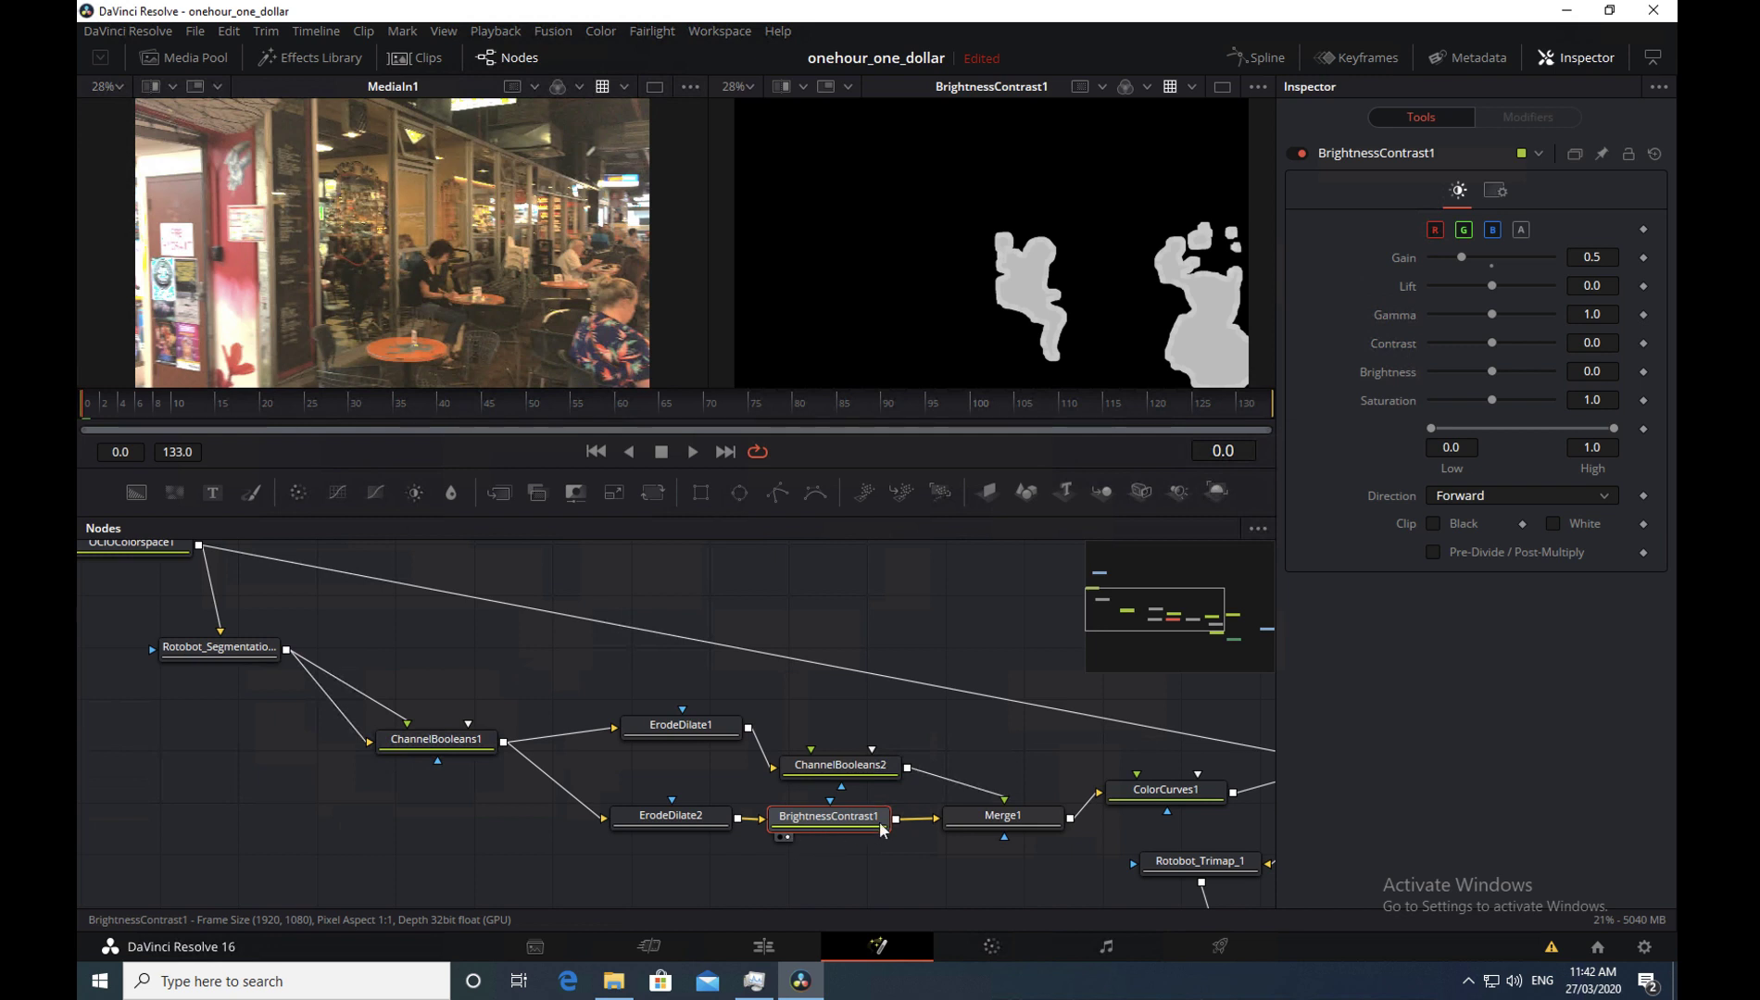
click(962, 835)
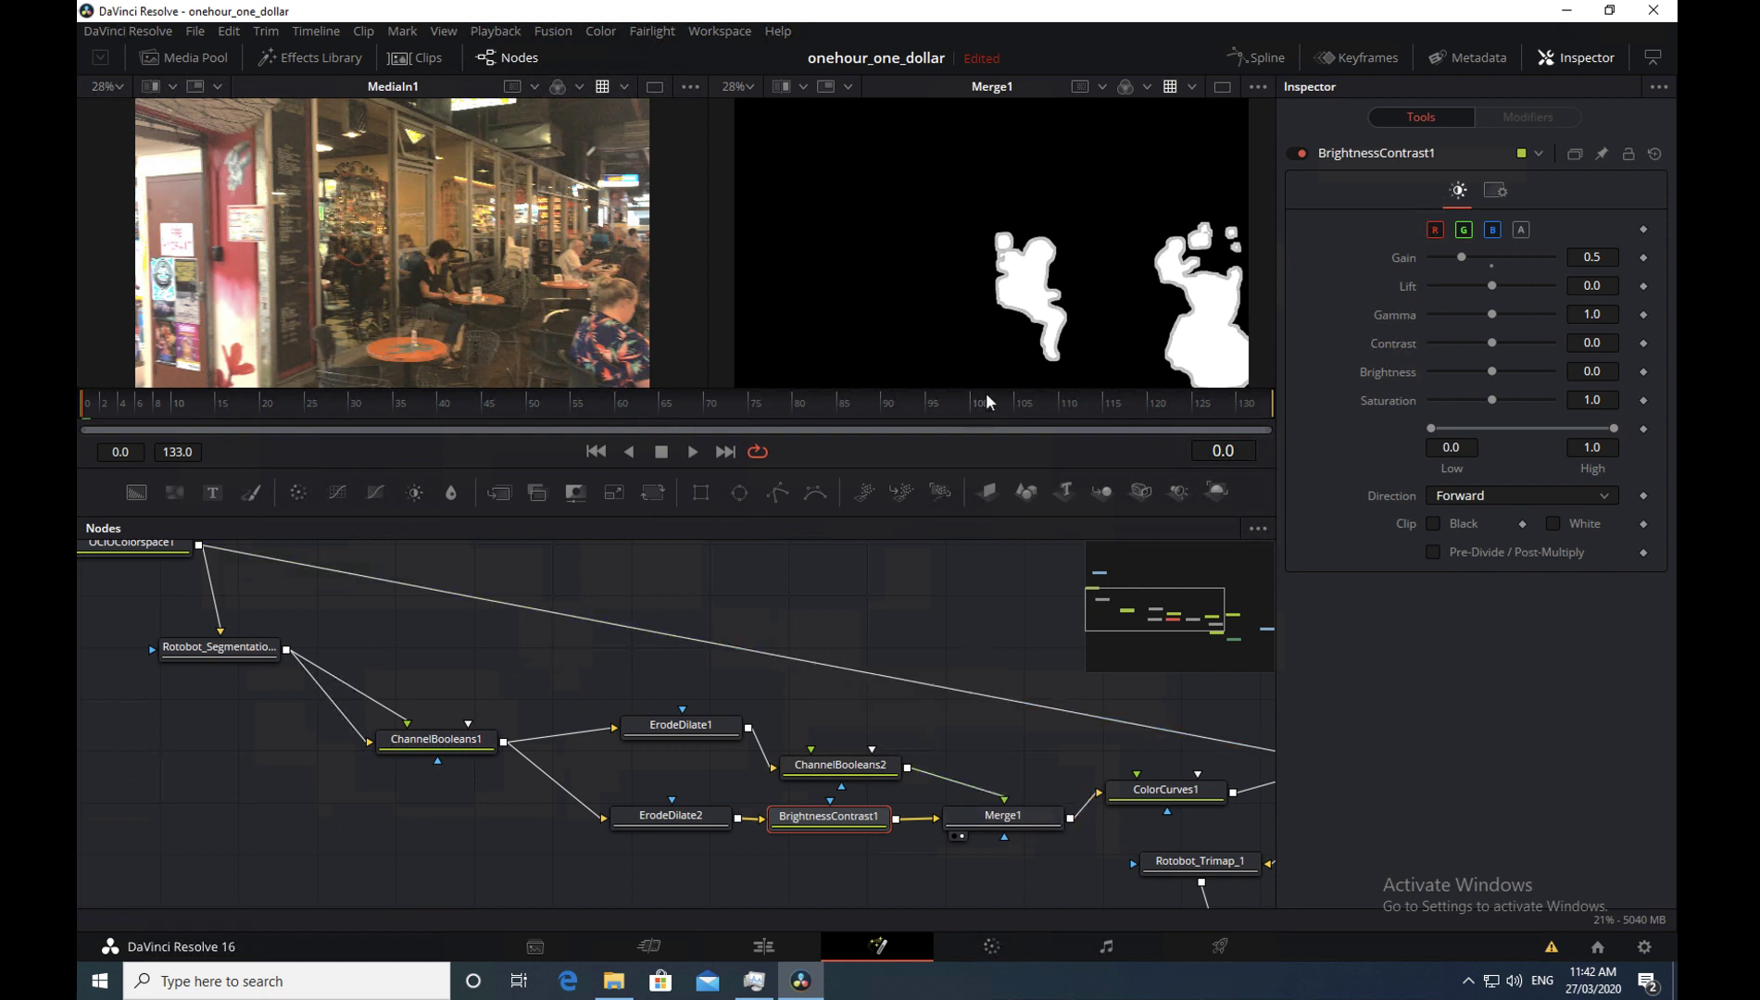
click(750, 81)
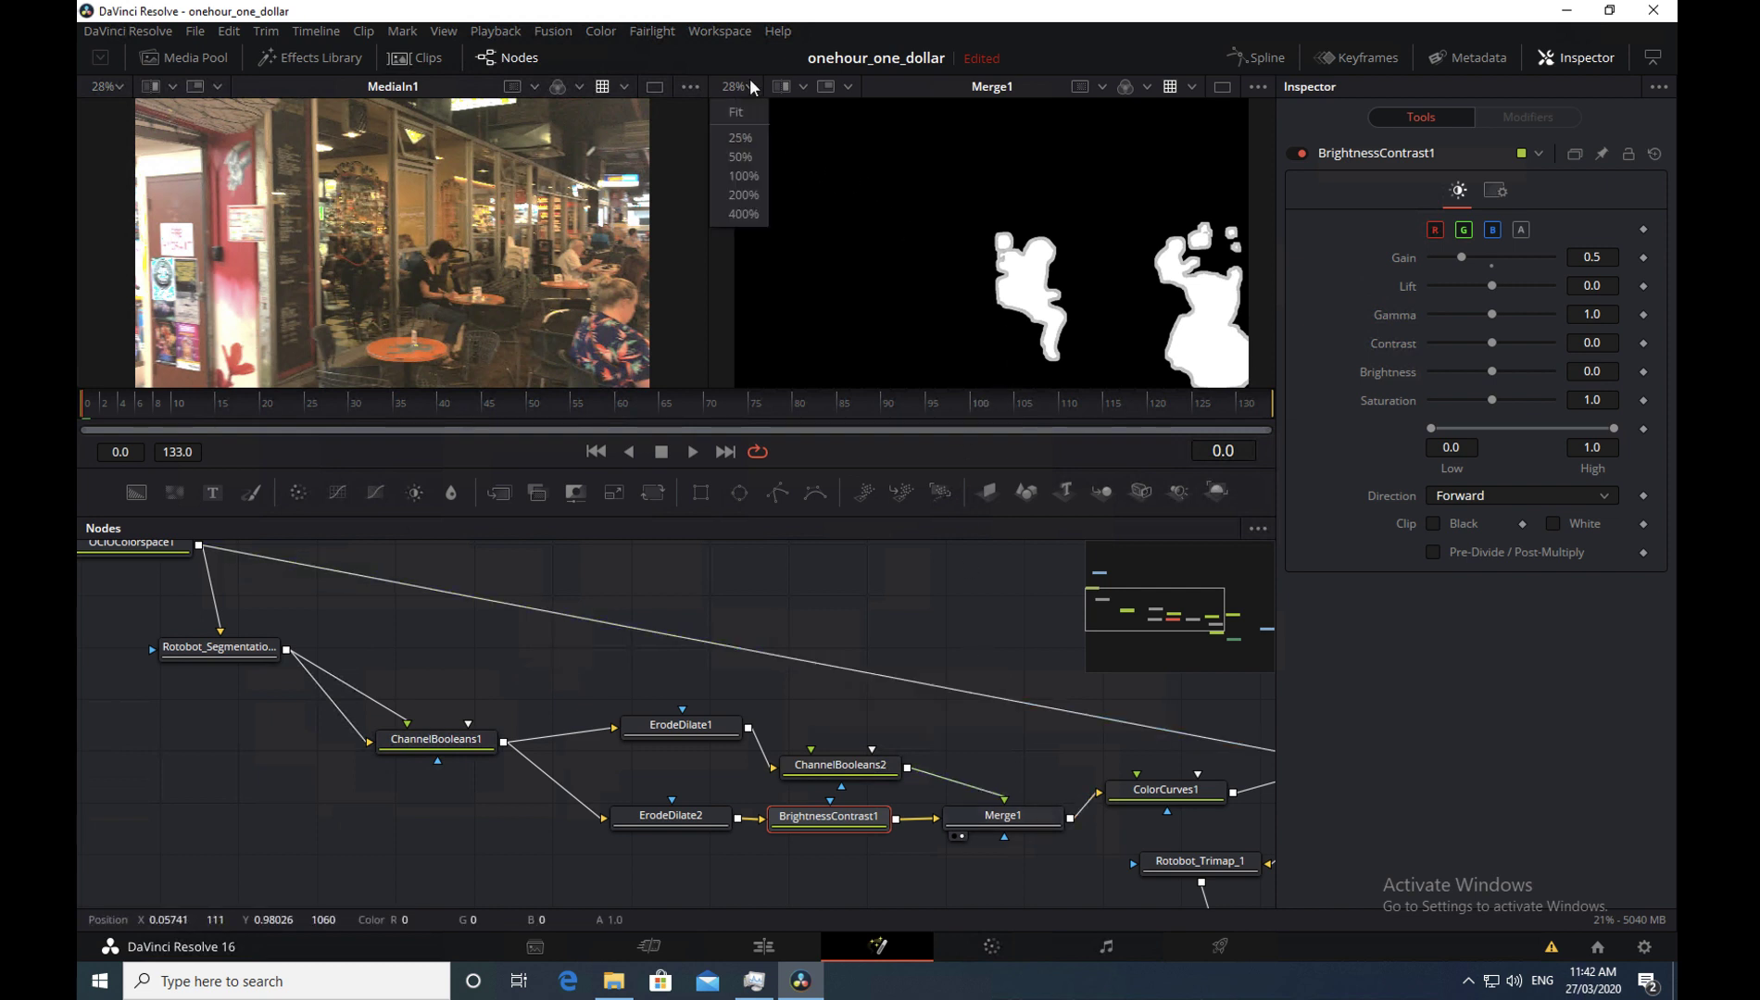
click(747, 195)
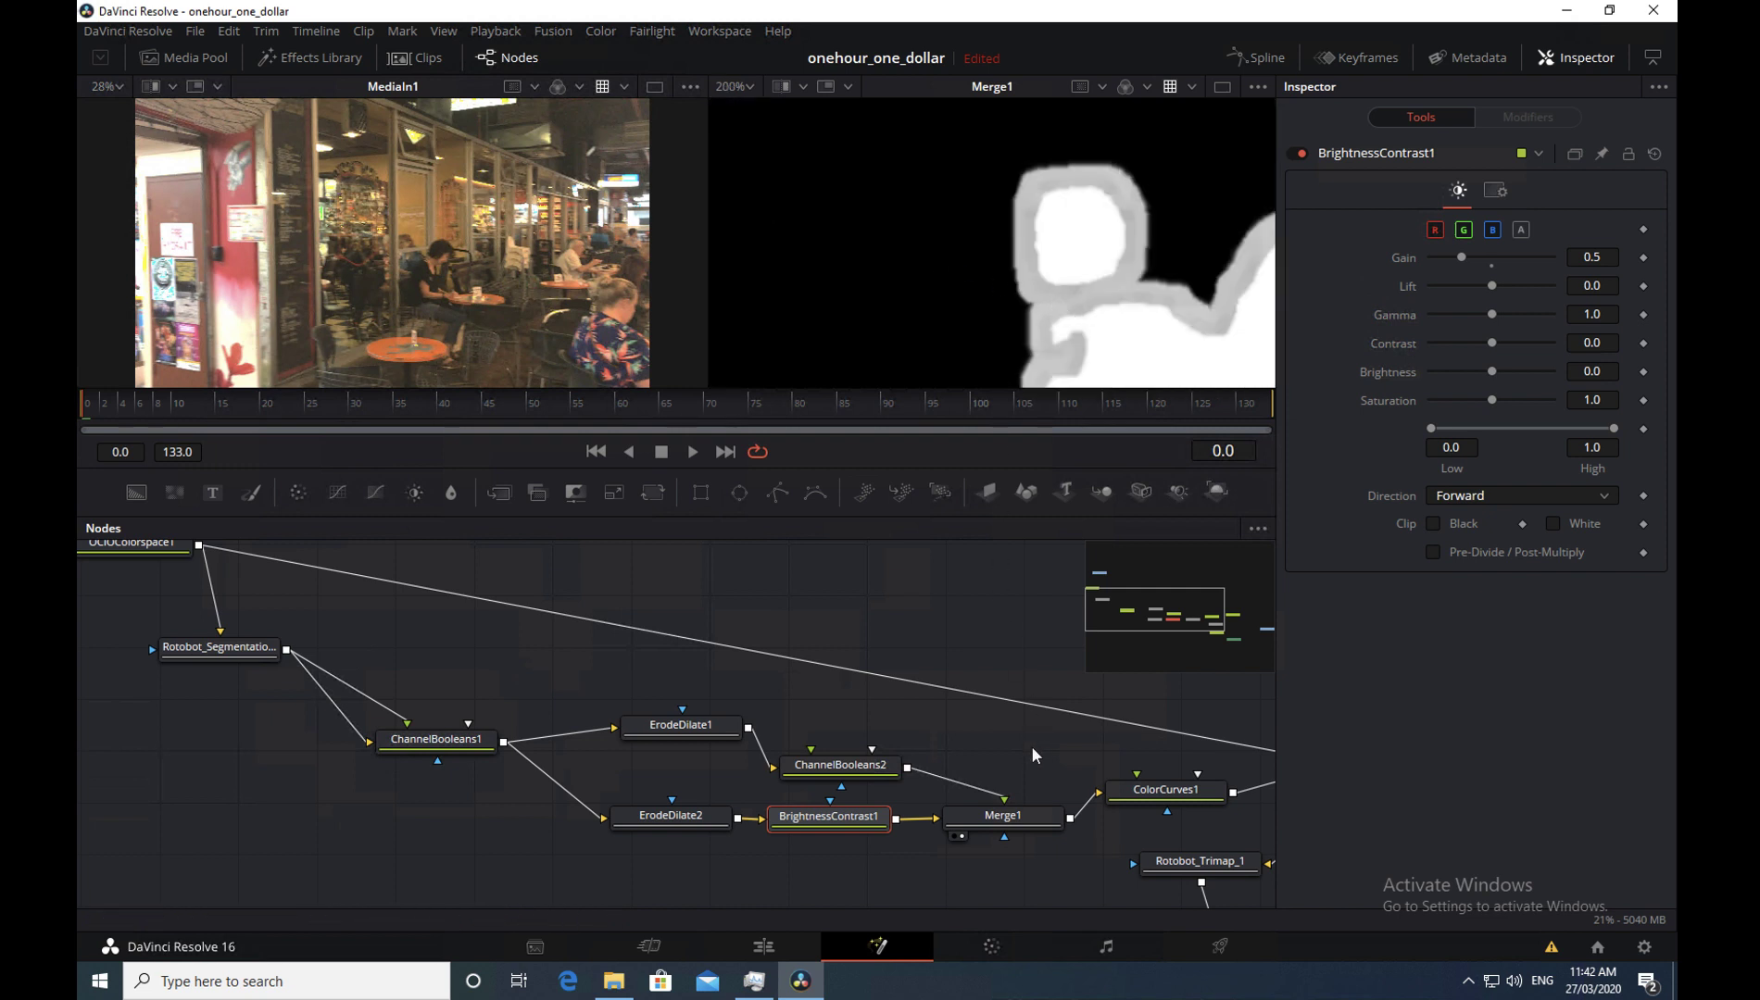
- Show ColorCurves1 in the second viewer and widen its curve's middle plateau to span nearly the full input range between black and white
click(1136, 801)
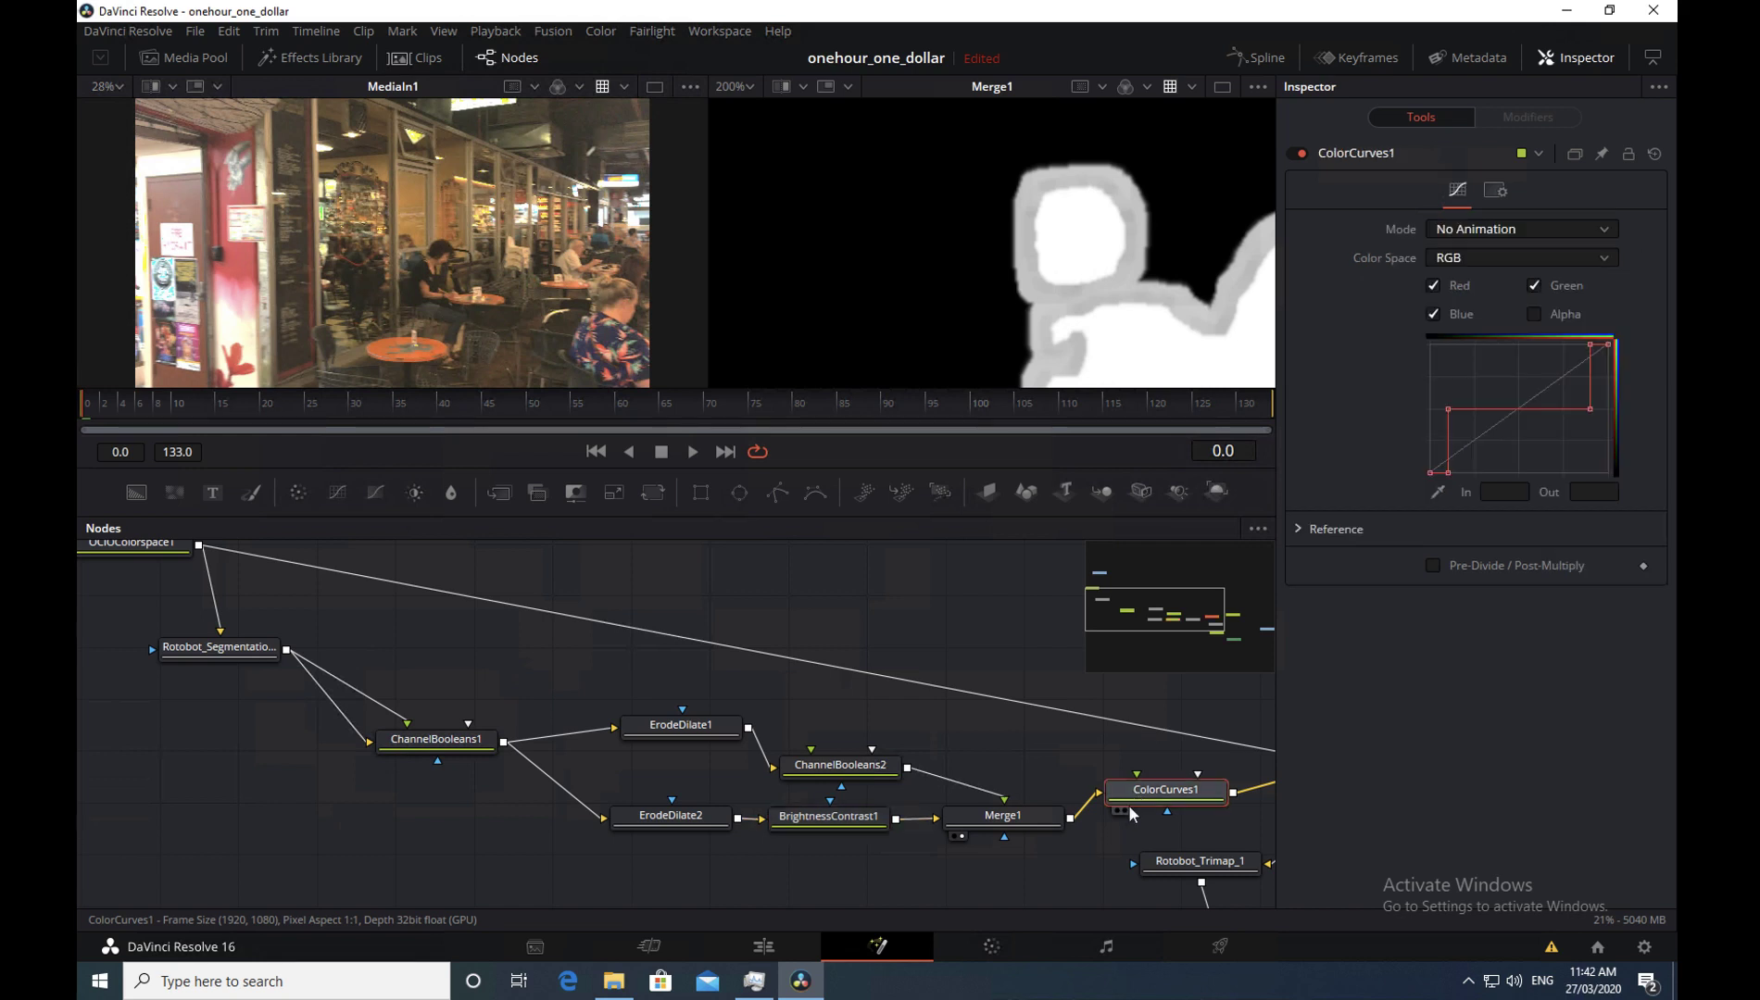
click(1123, 813)
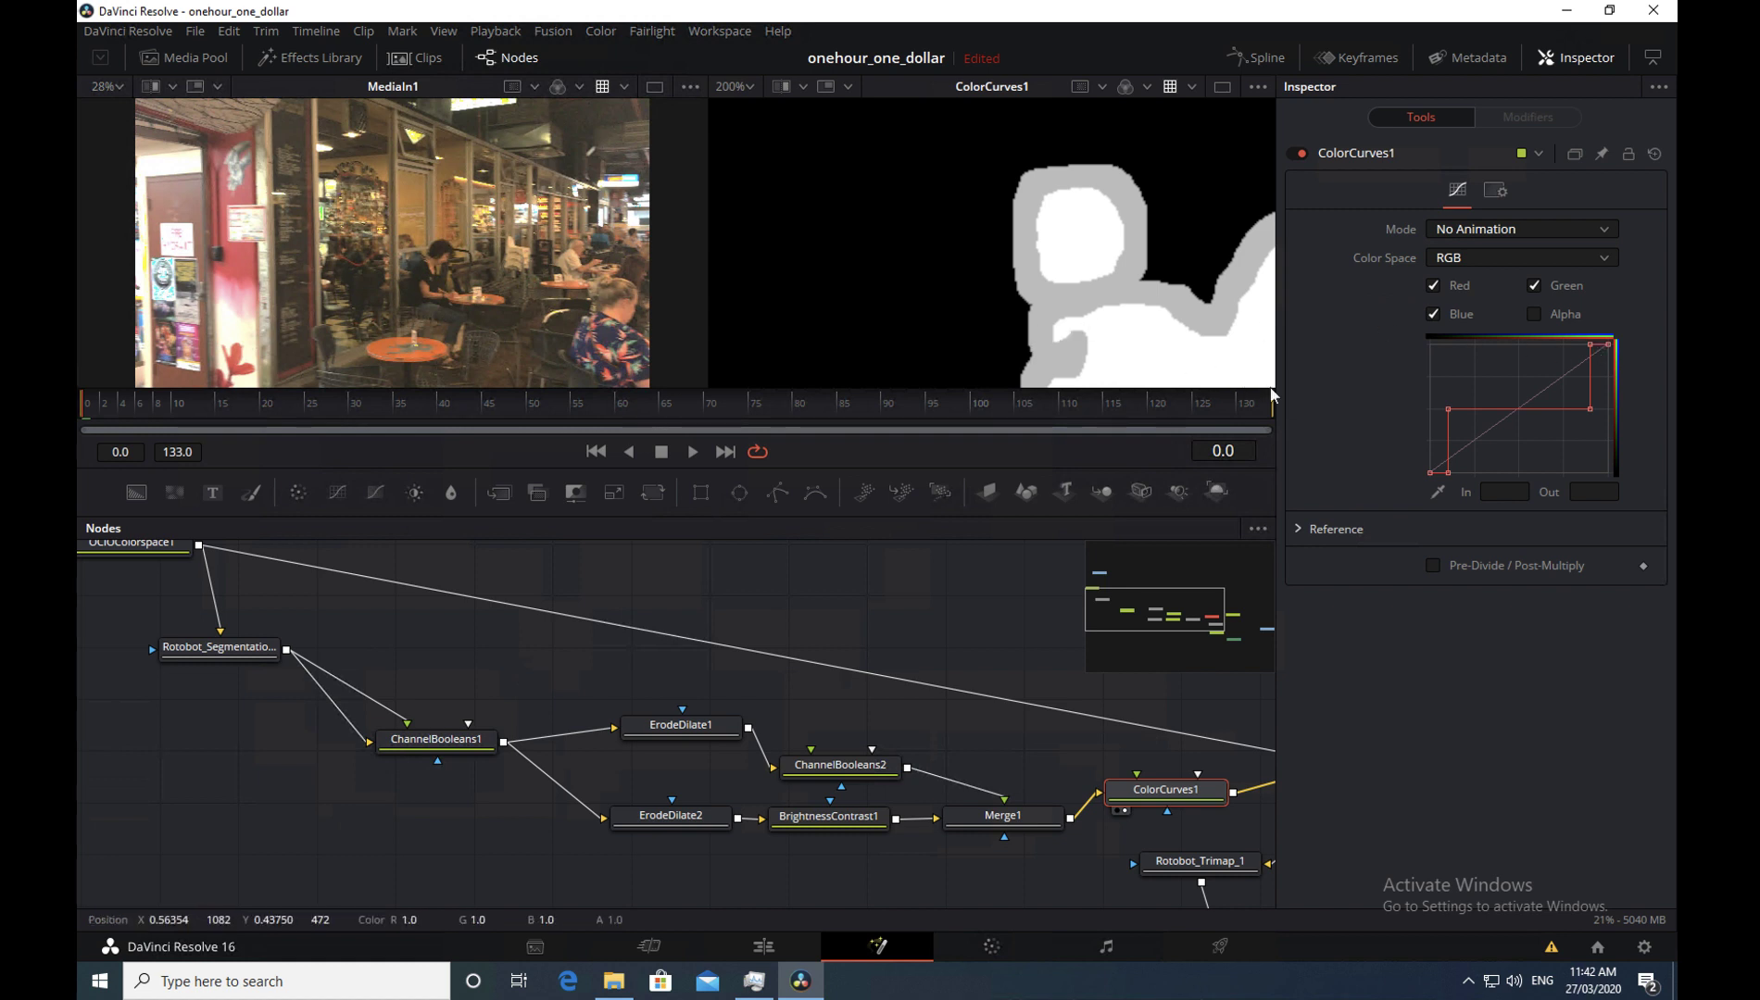
mouse_move(1440, 390)
mouse_down()
mouse_move(1454, 519)
mouse_move(1438, 478)
mouse_up()
drag(1573, 434, 1593, 341)
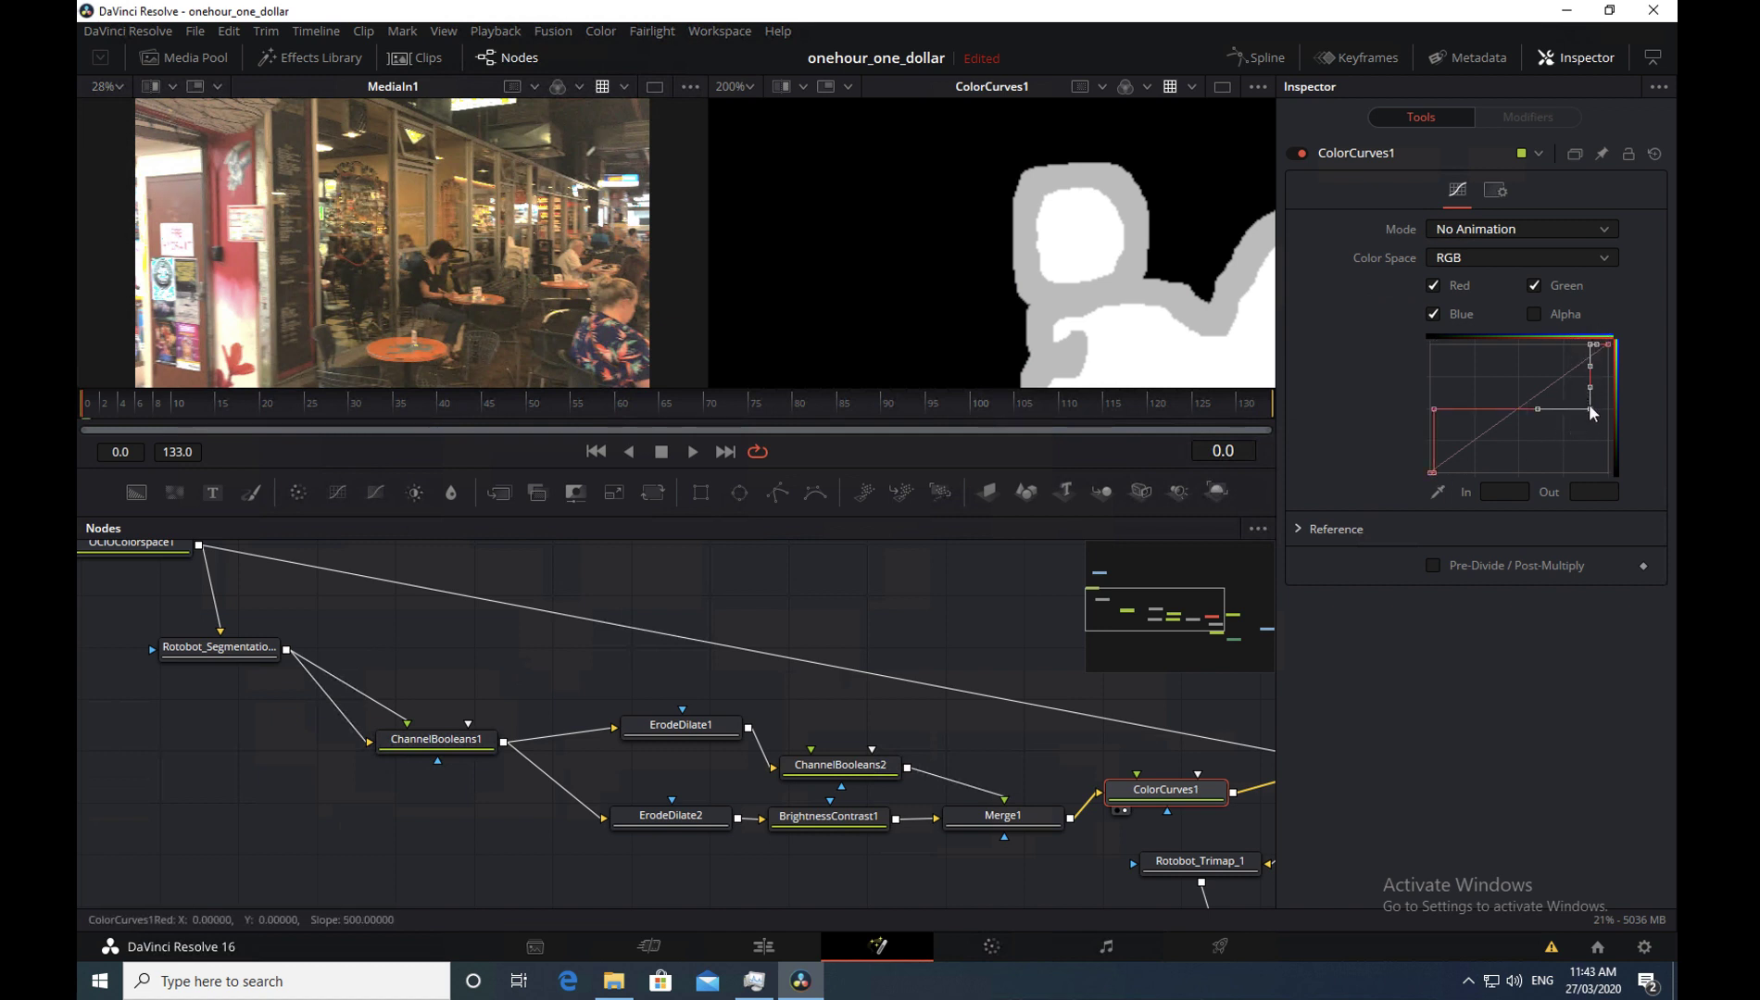
drag(1591, 414, 1608, 414)
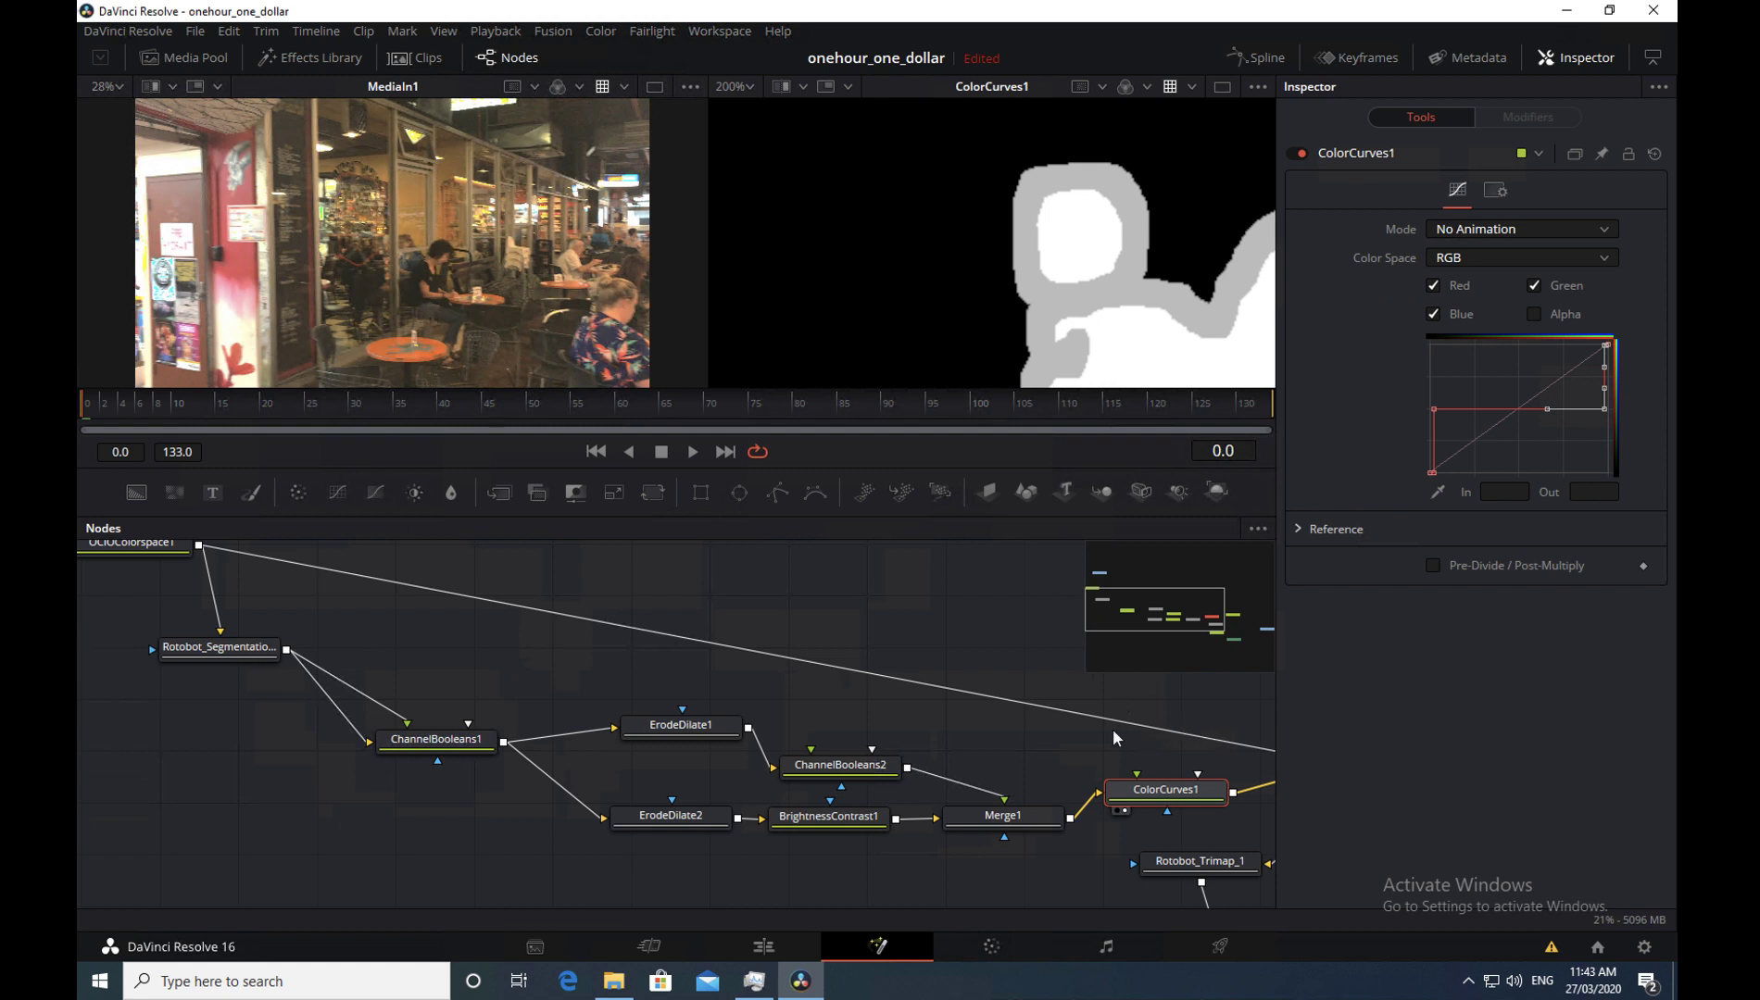
- Show ChannelBooleans3 in the second viewer and examine its red, green, blue and alpha channels one after another
drag(1145, 616, 1191, 628)
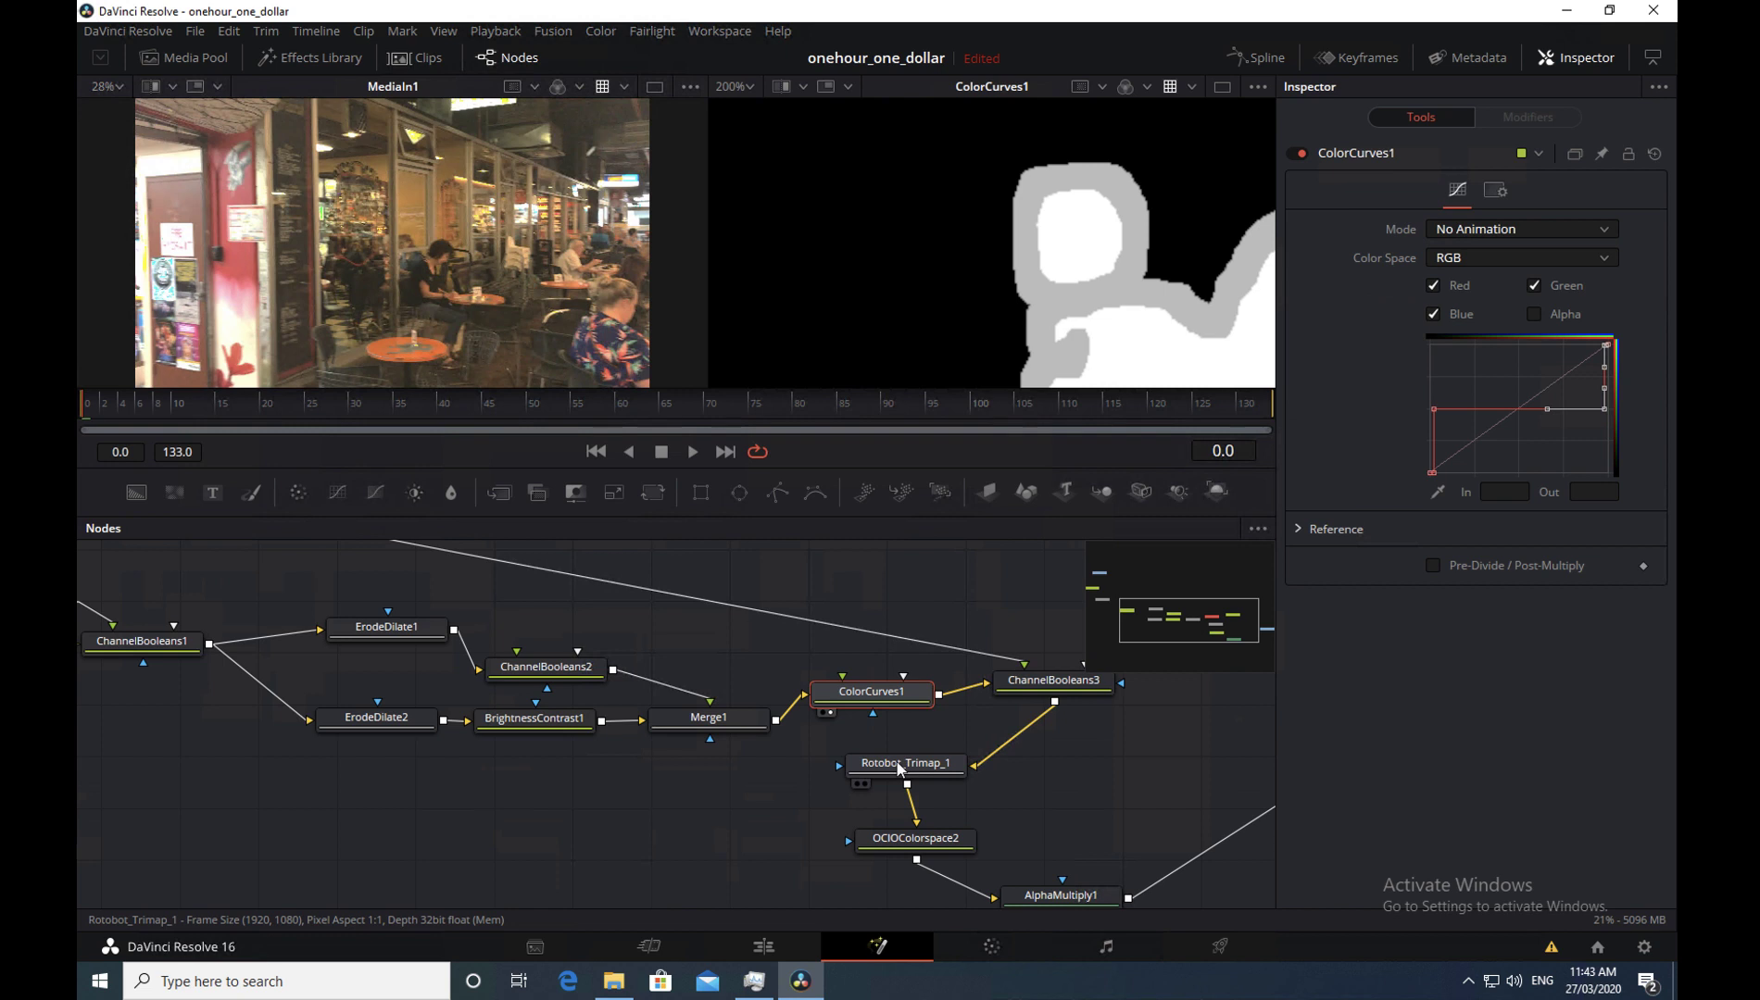
scroll(1042, 697, up, 1)
click(1017, 728)
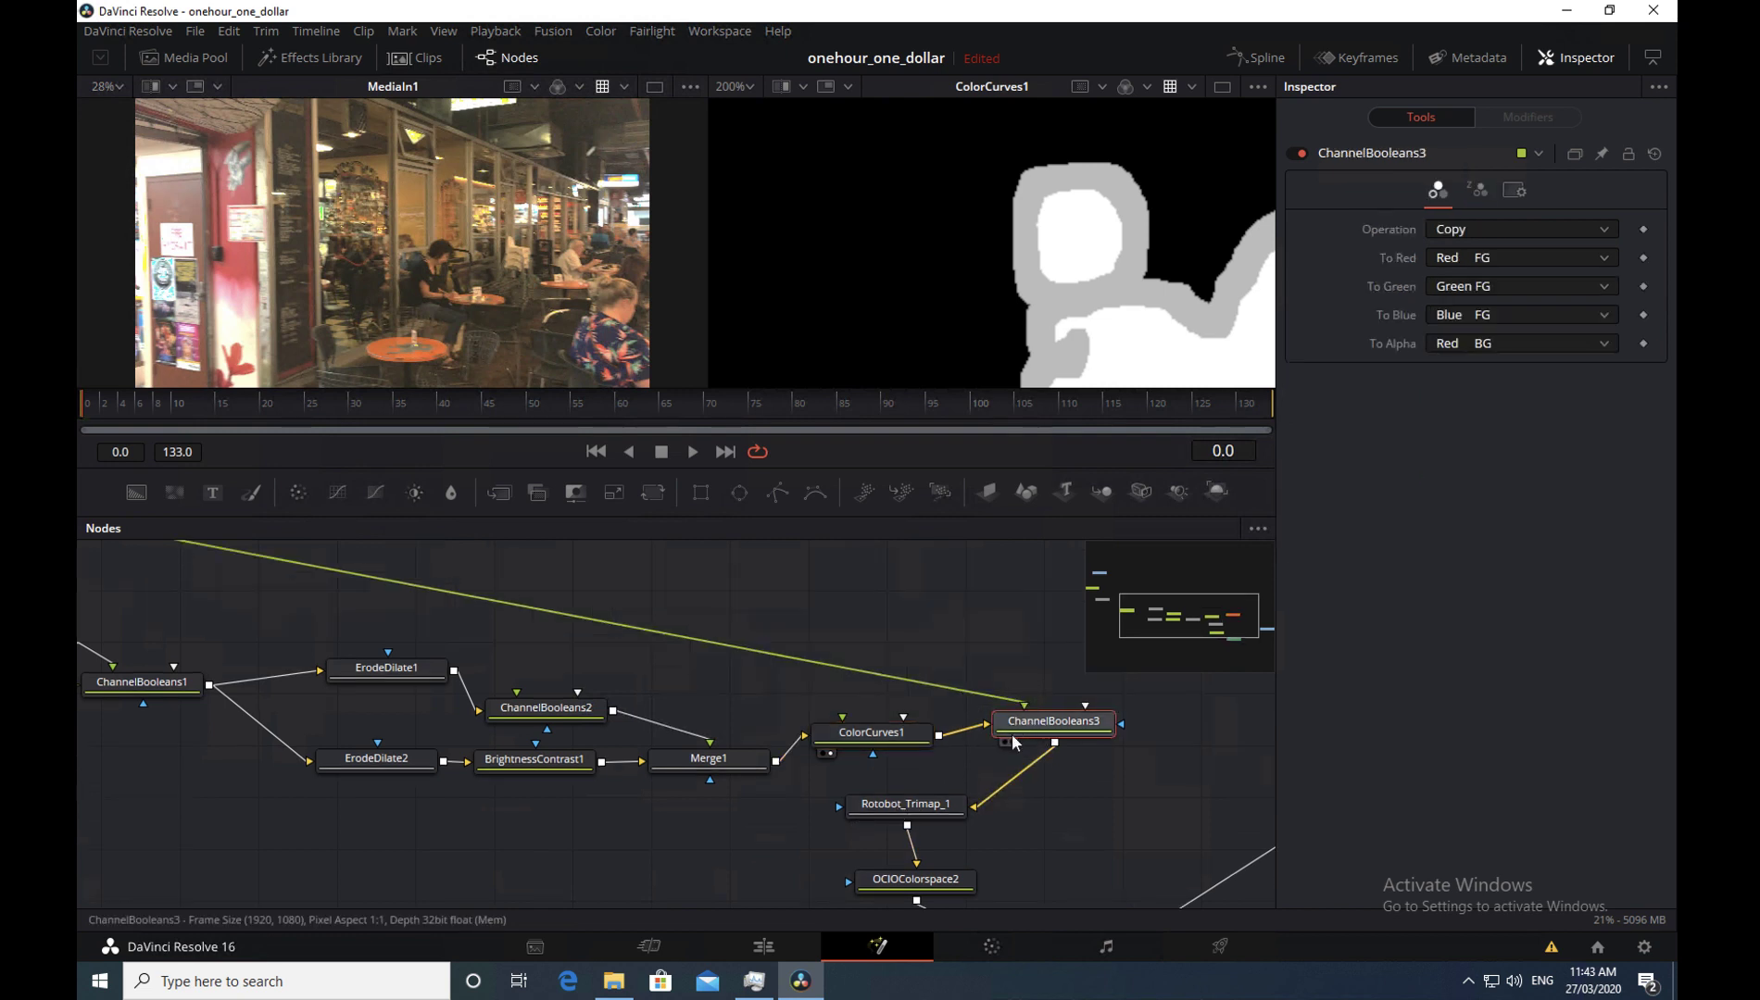
click(1011, 741)
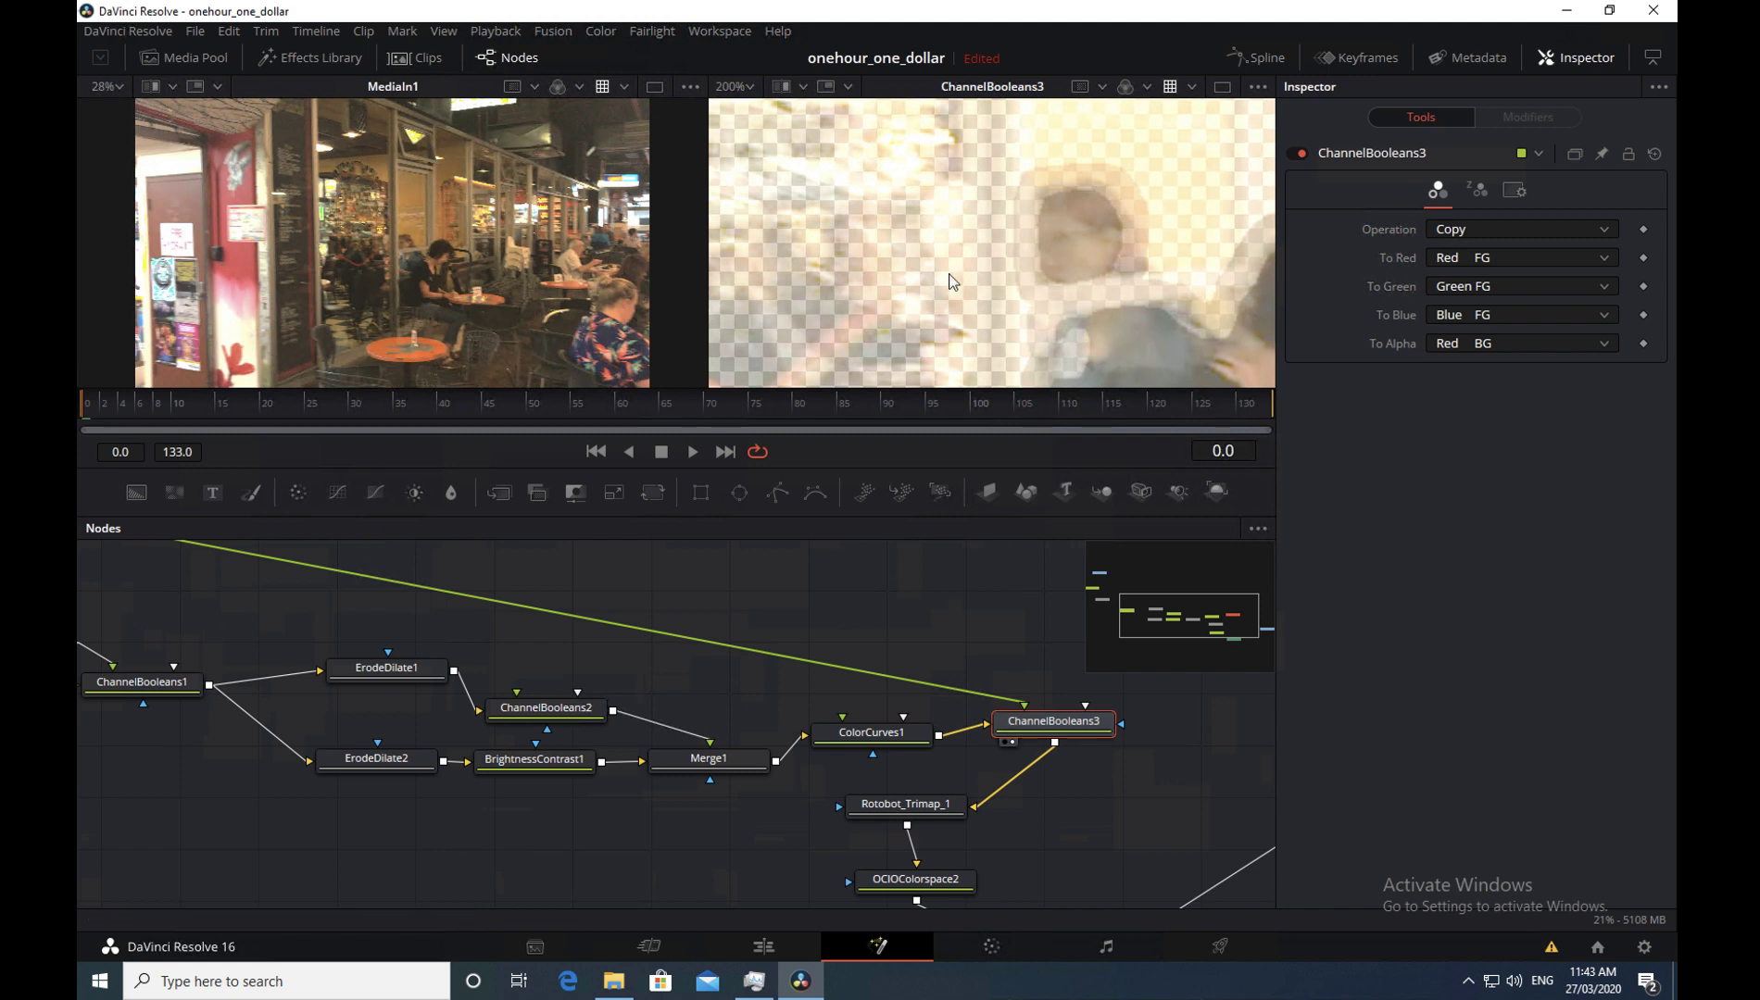
click(1146, 87)
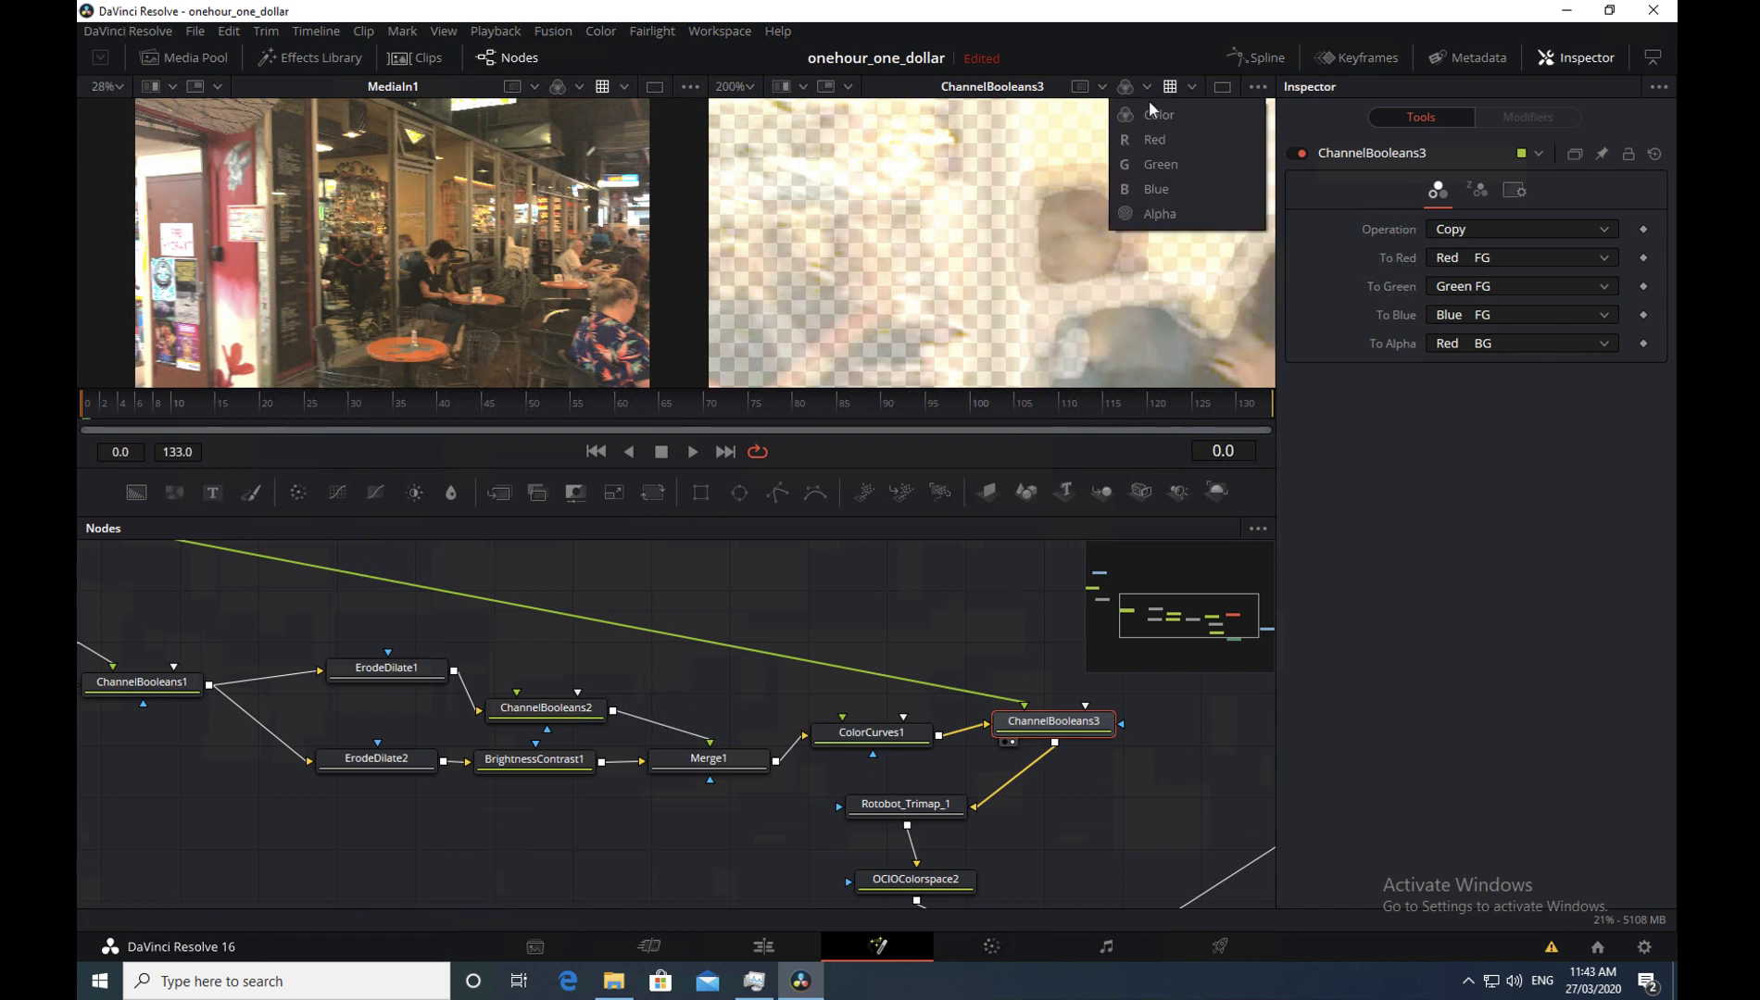
click(1160, 137)
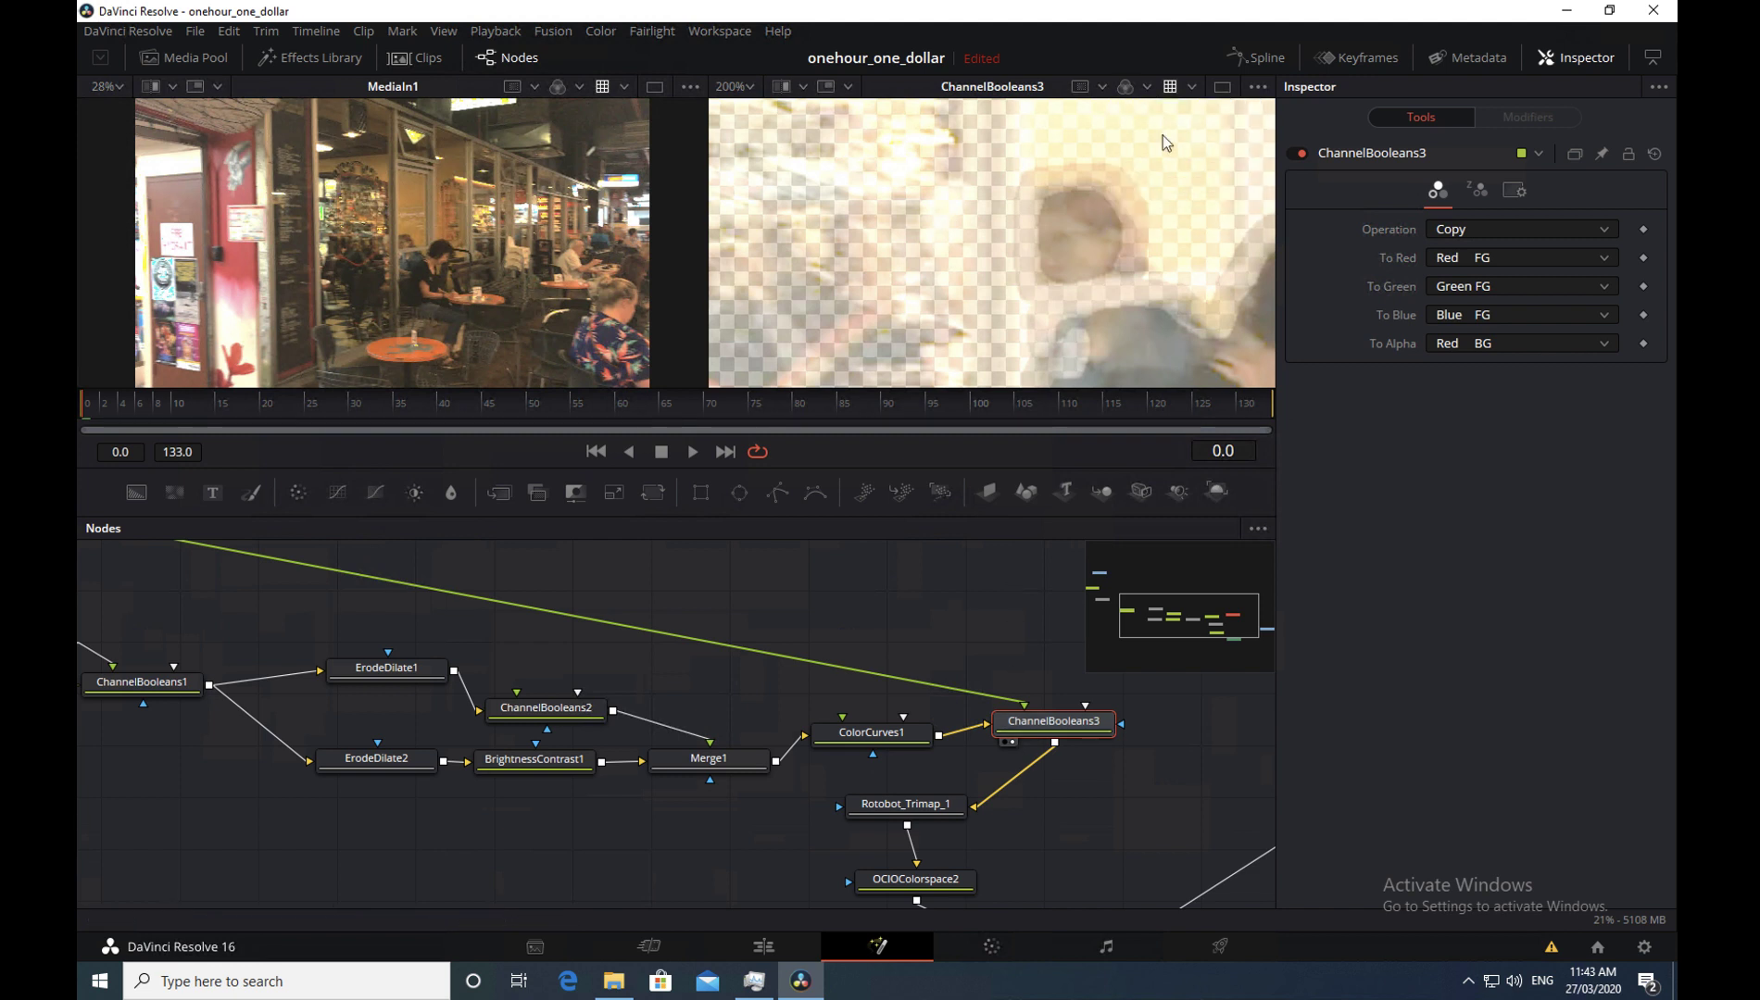
click(1144, 88)
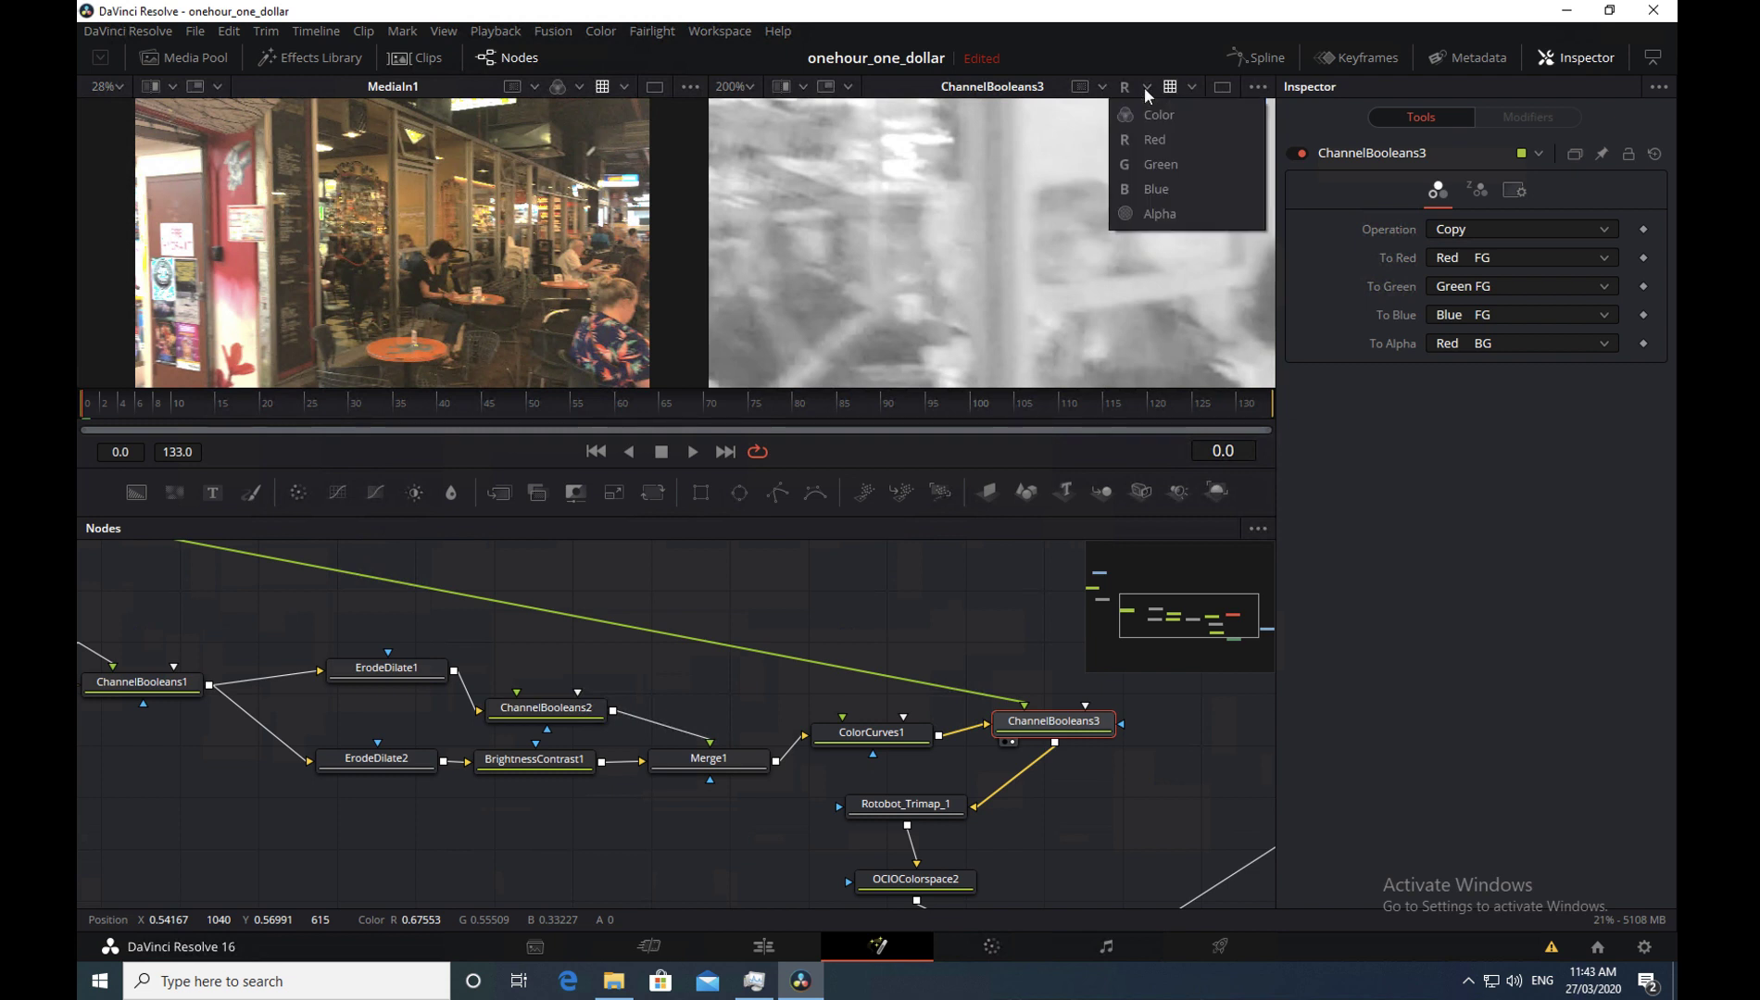
click(1159, 171)
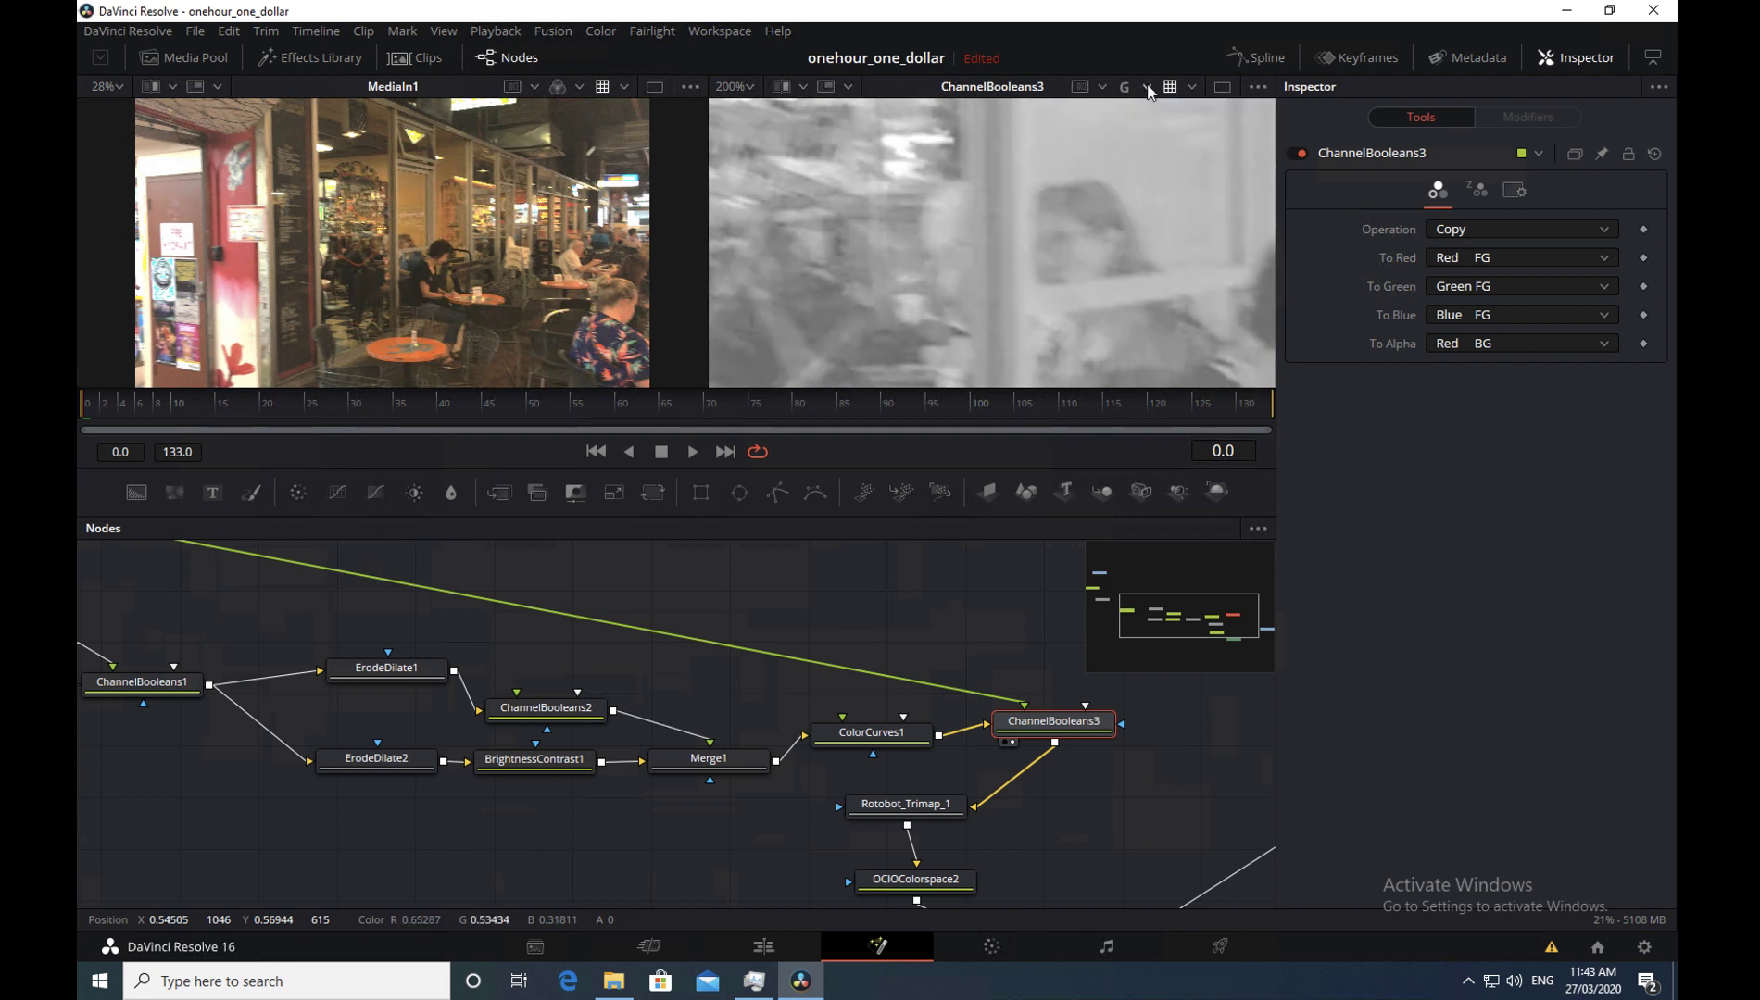
click(1146, 87)
click(1157, 190)
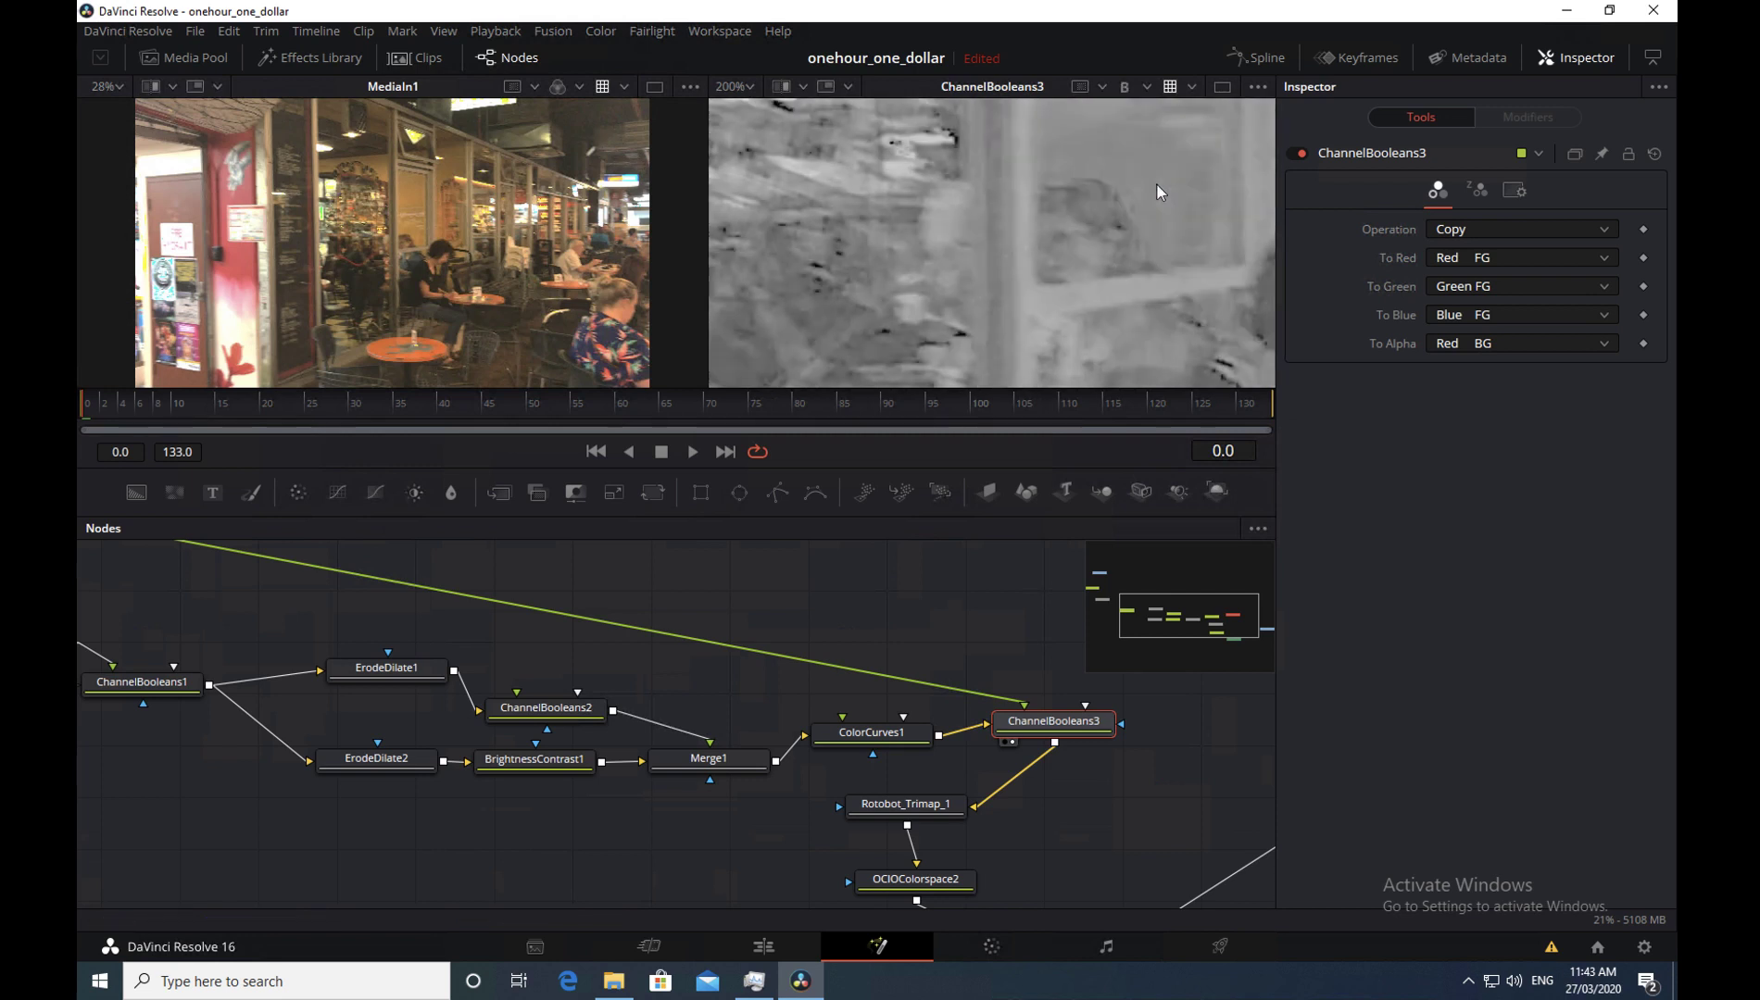
click(1146, 88)
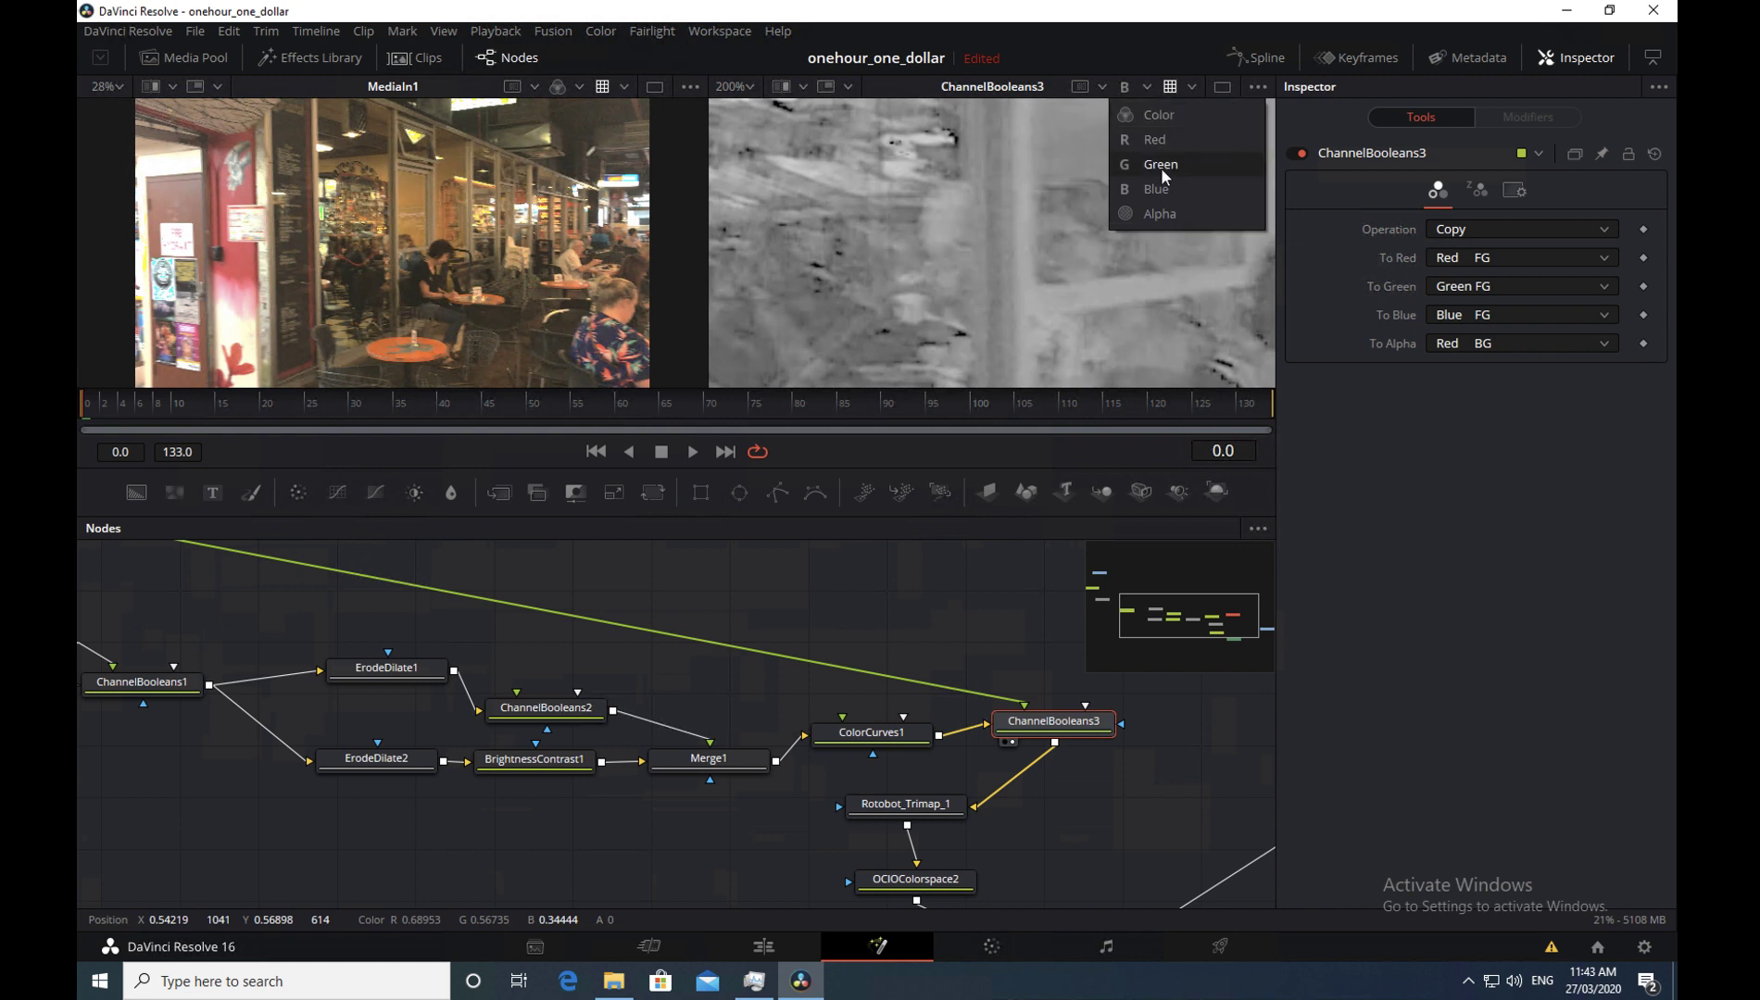
click(1166, 212)
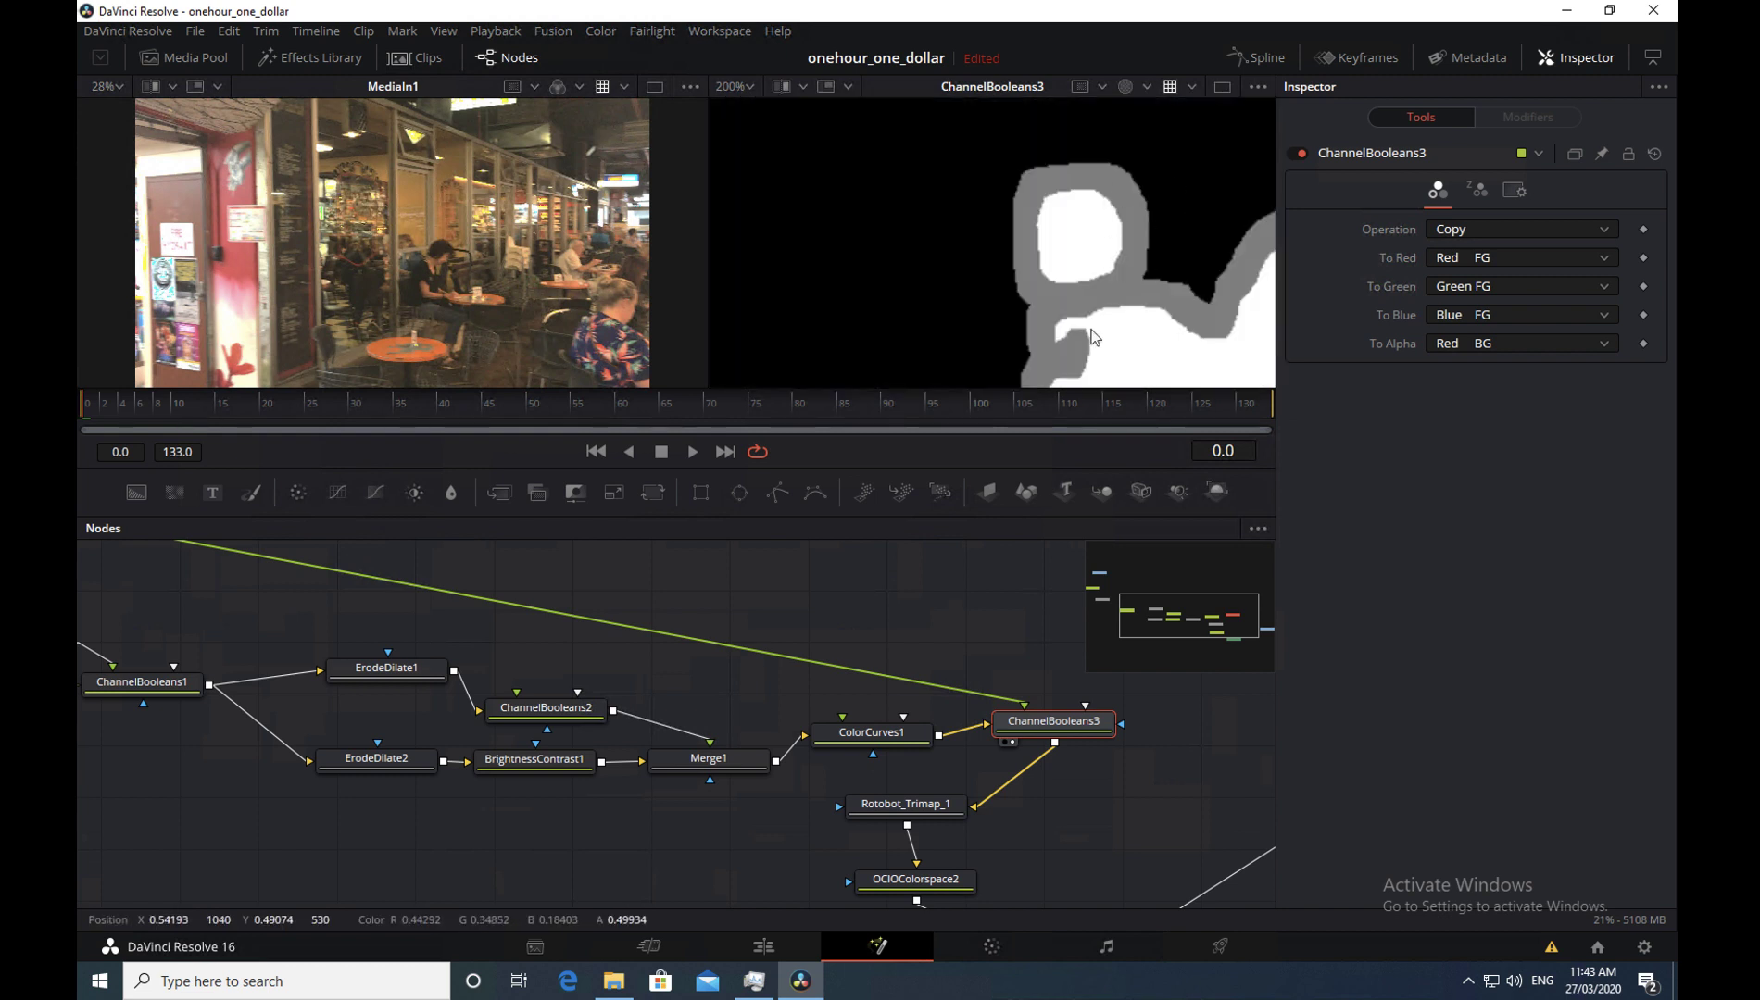
- Examine Rotobot_Trimap_1's alpha and full-color output in the second viewer, finishing with the whole frame fitted to the view
drag(1169, 616, 1193, 625)
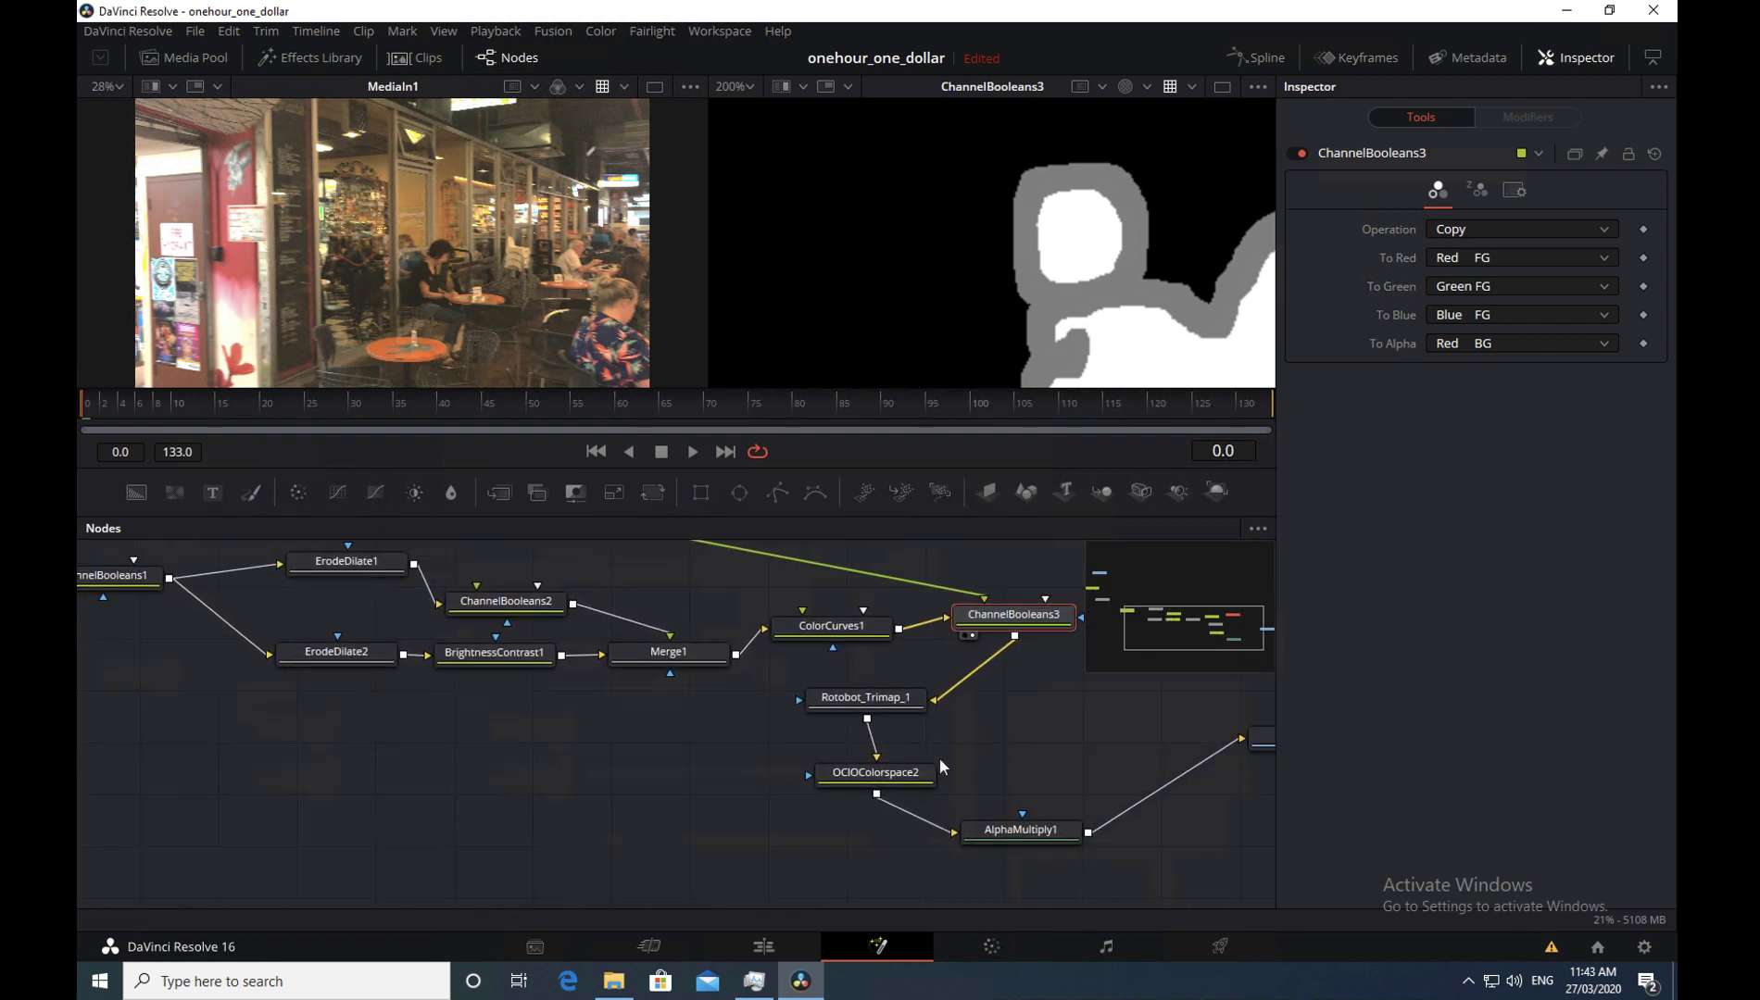
click(881, 702)
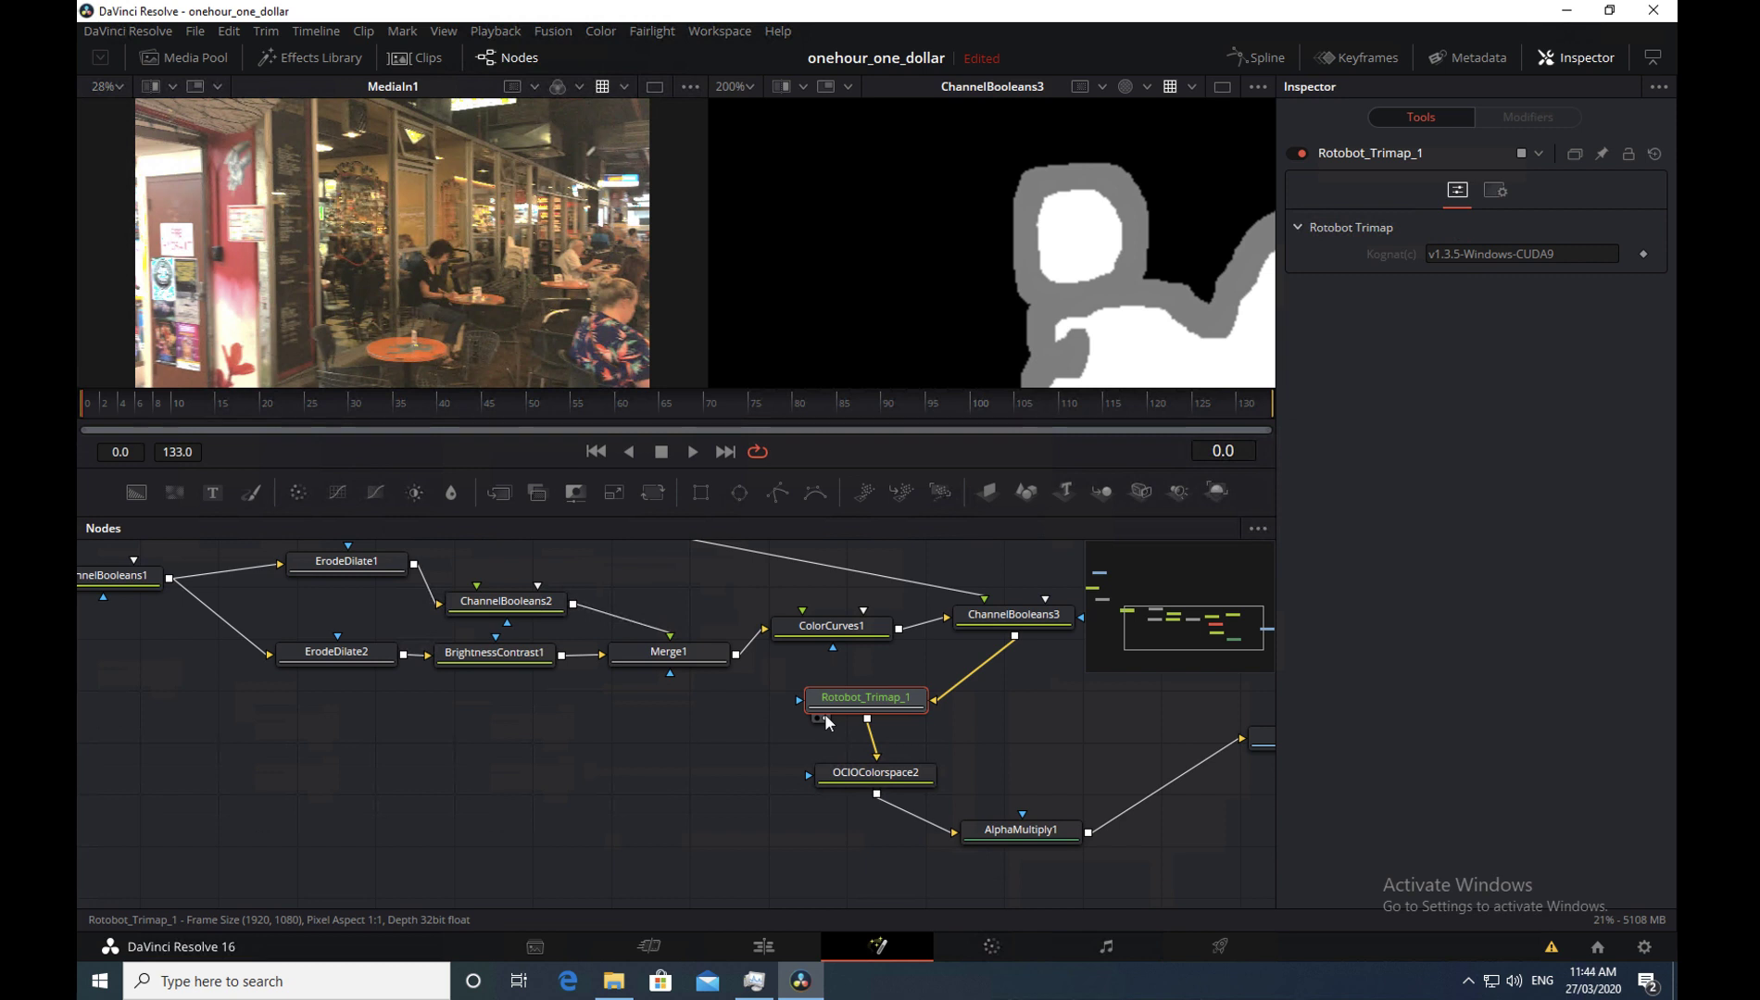
click(823, 718)
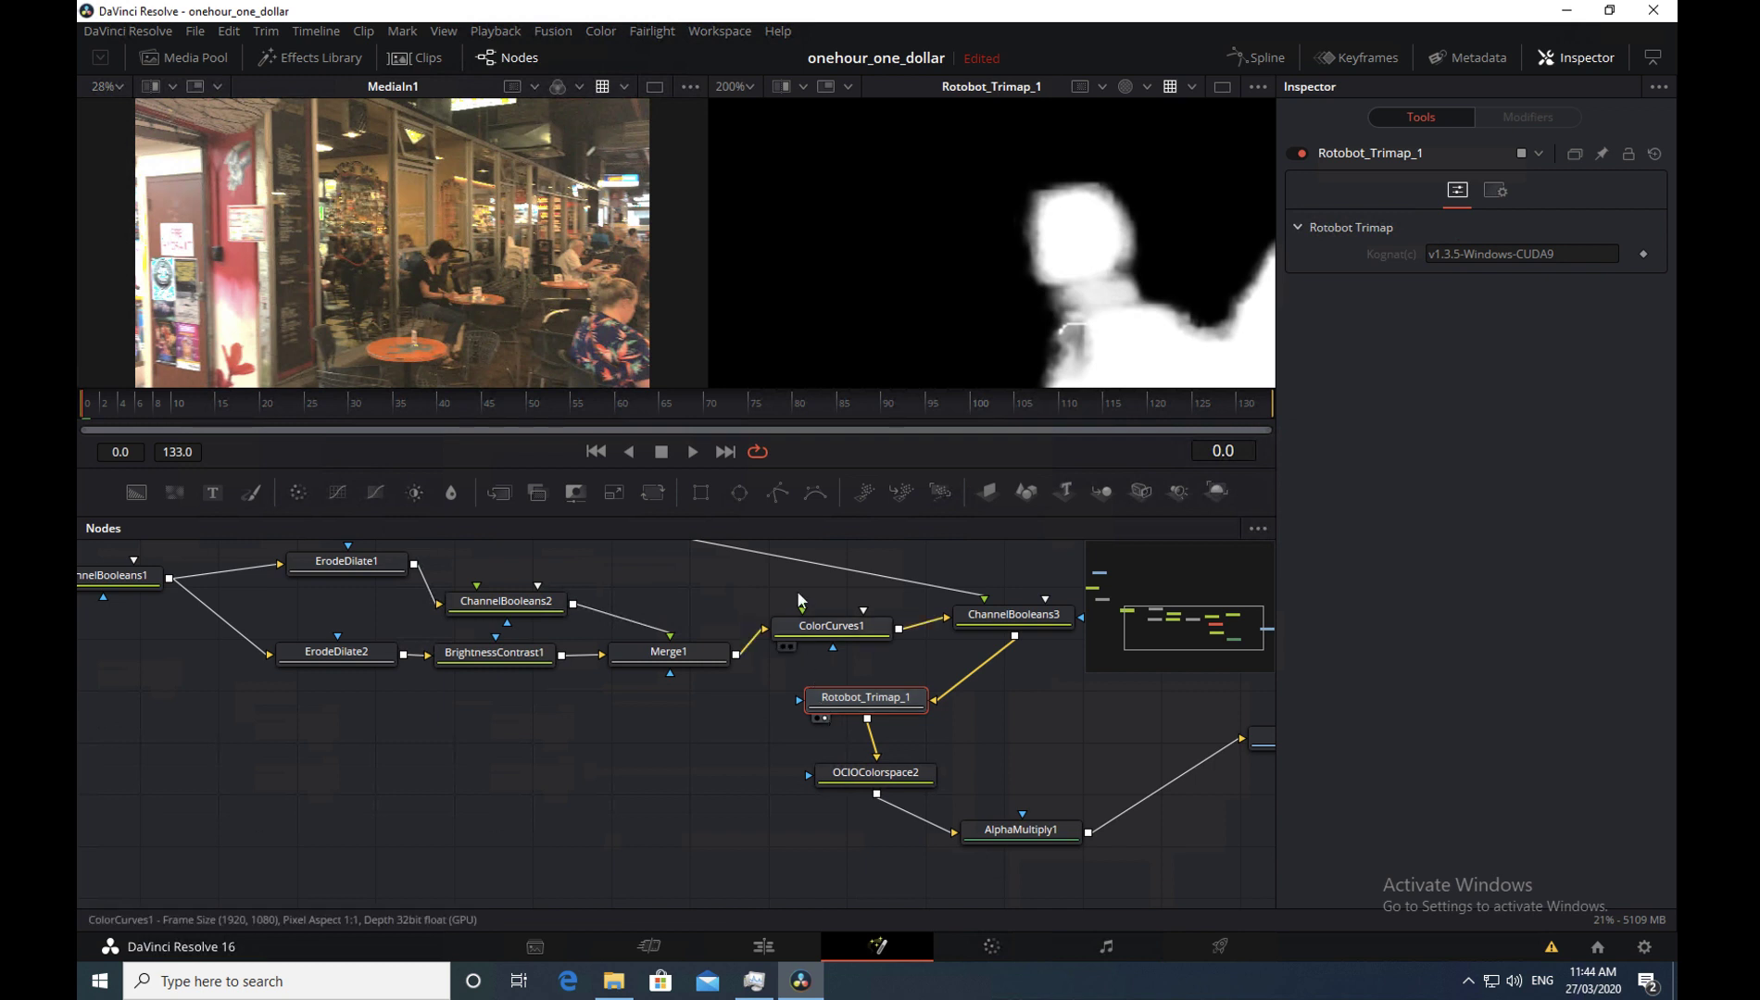
click(1144, 87)
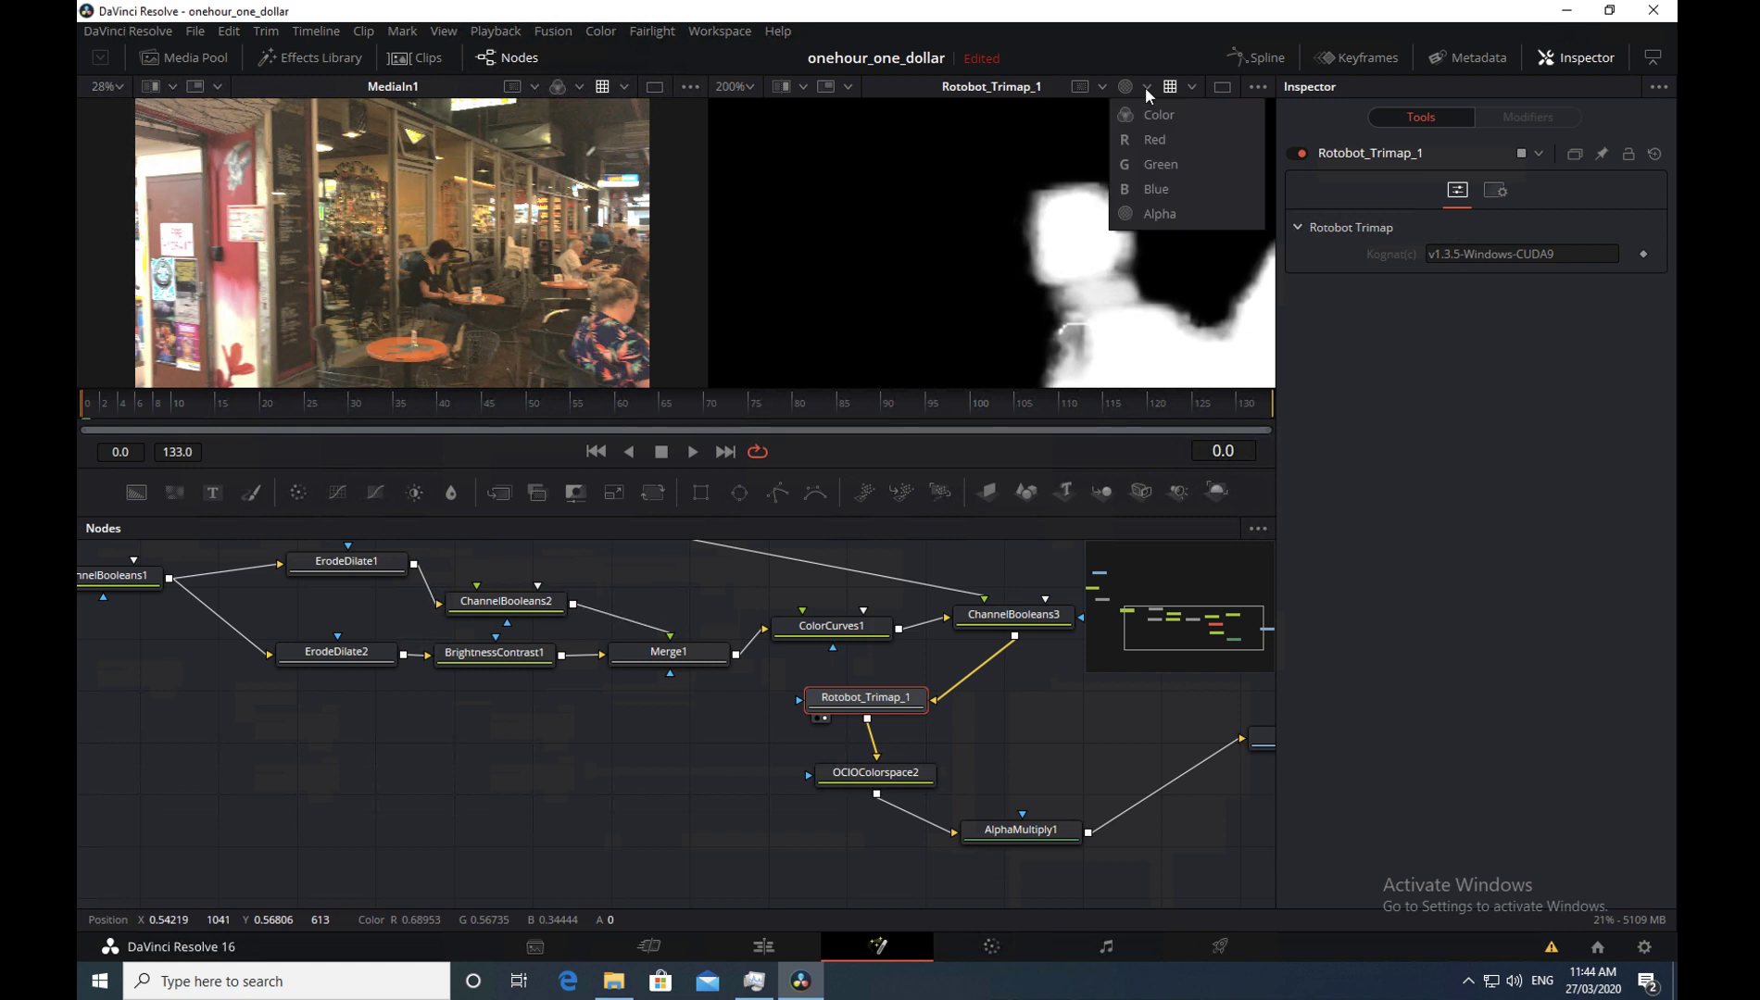
click(1147, 113)
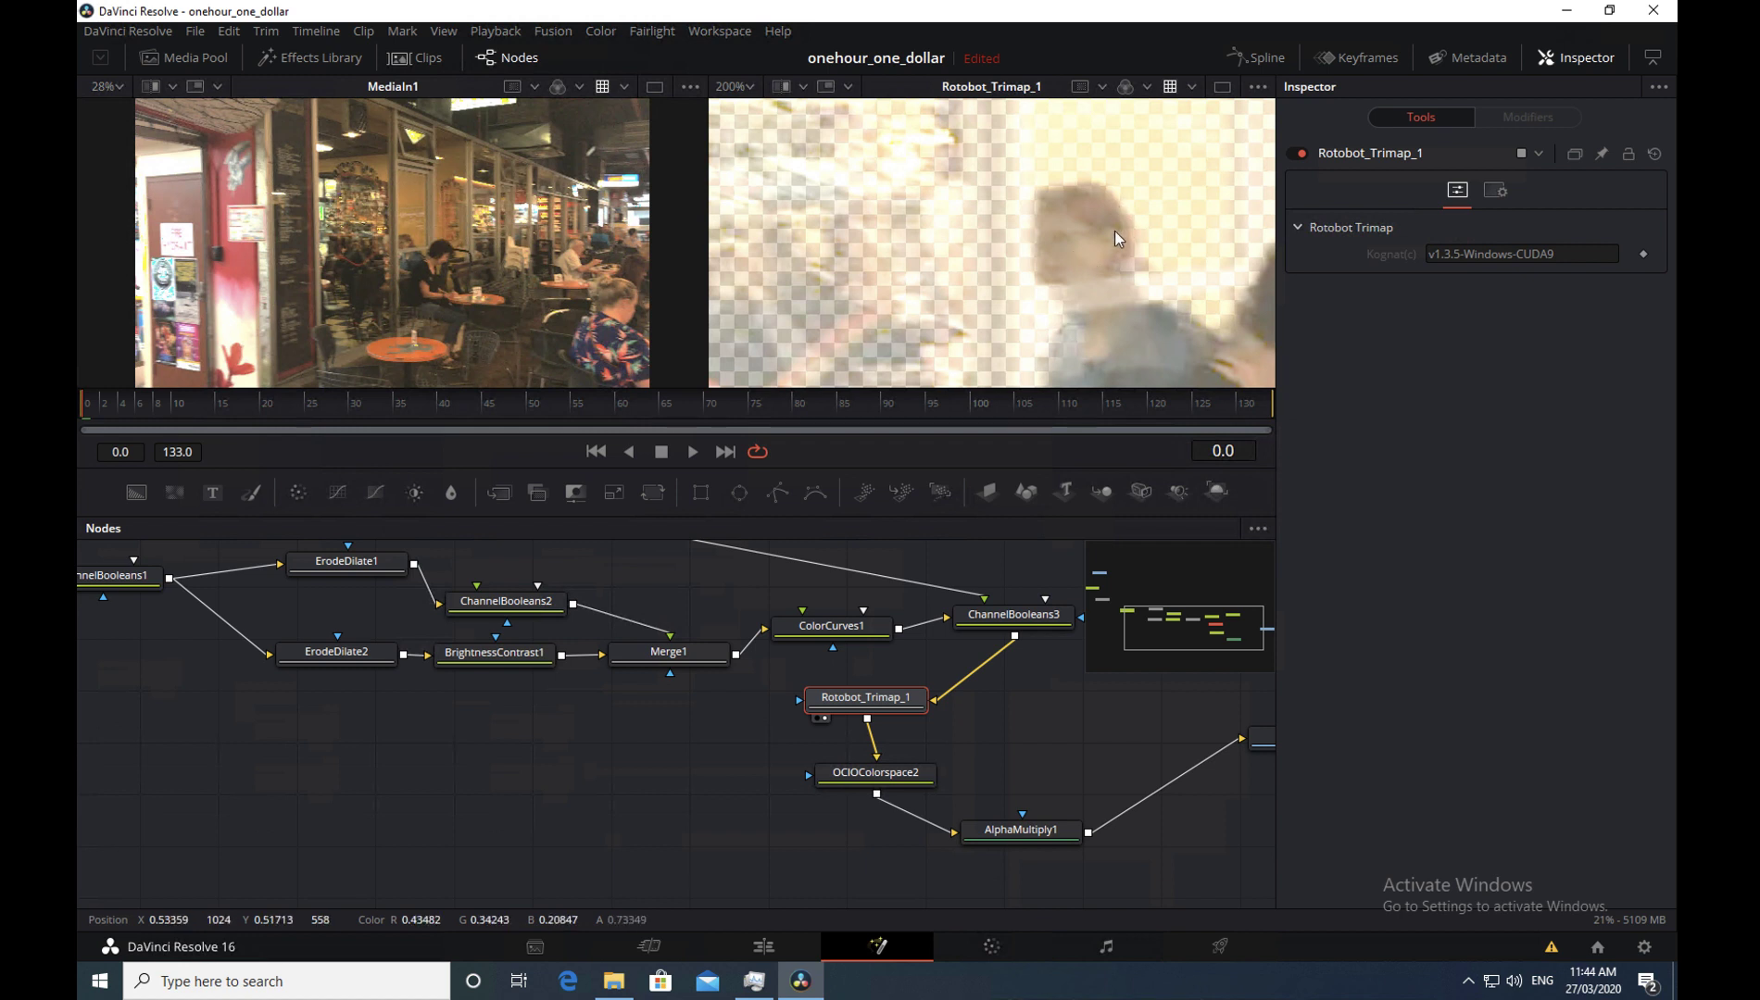
click(742, 88)
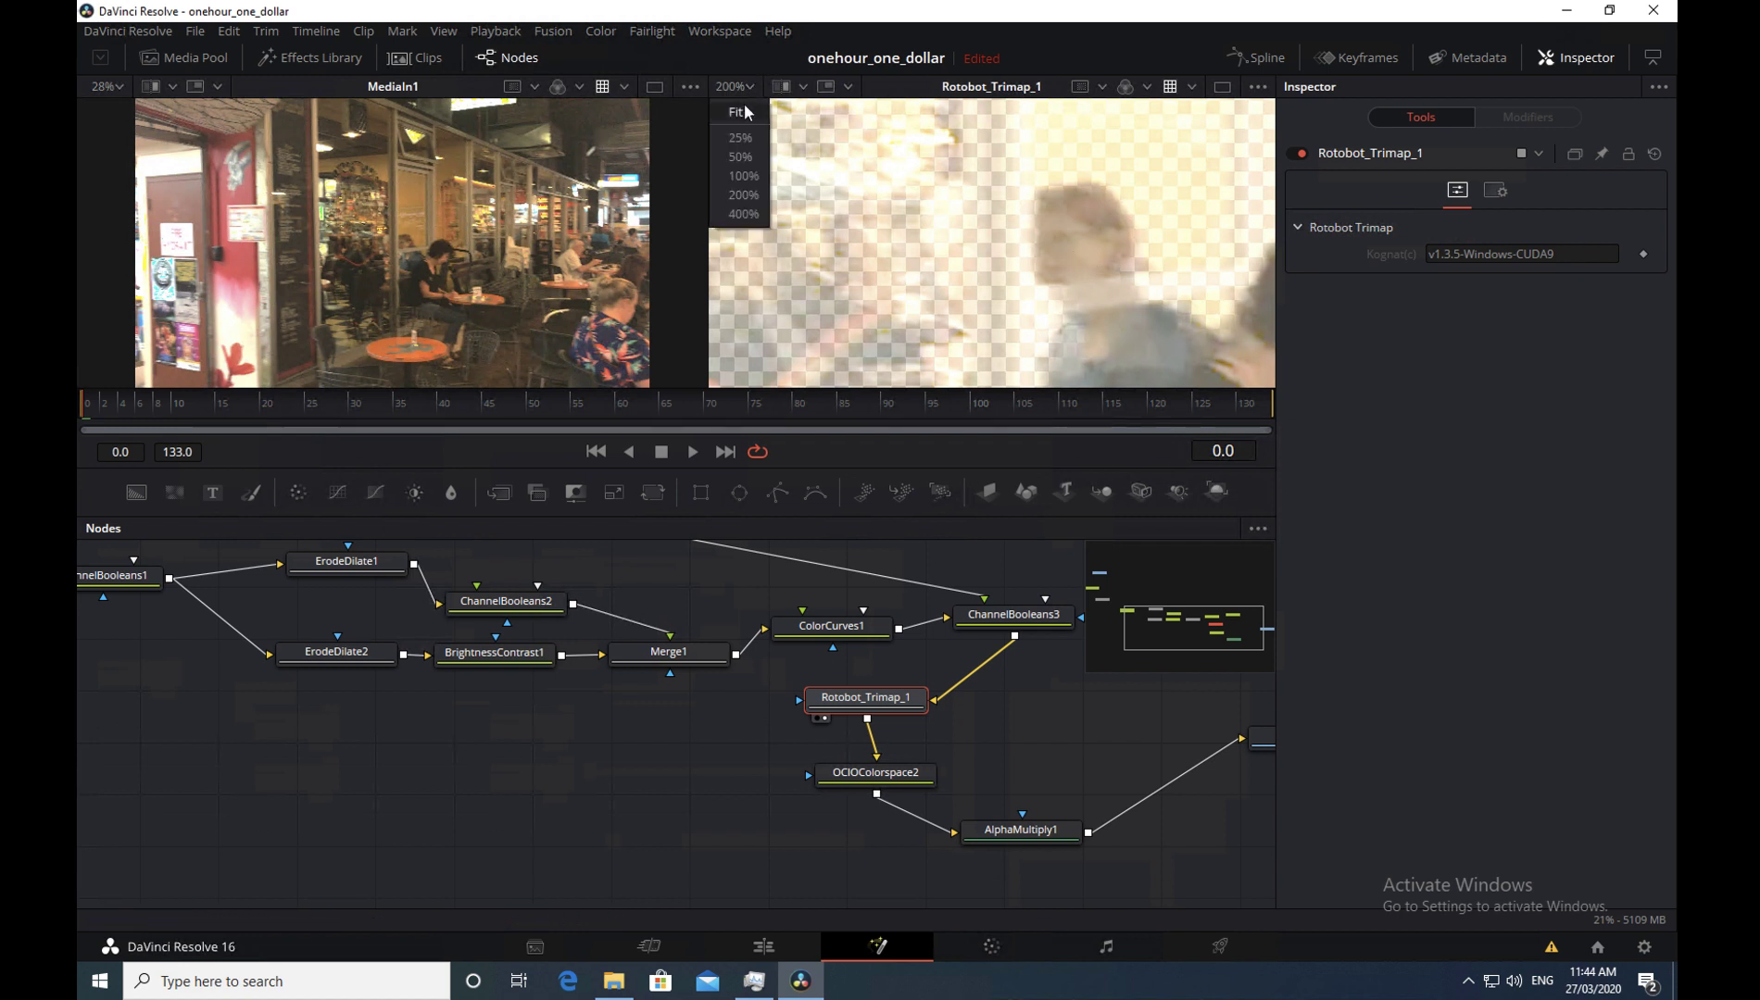
click(747, 113)
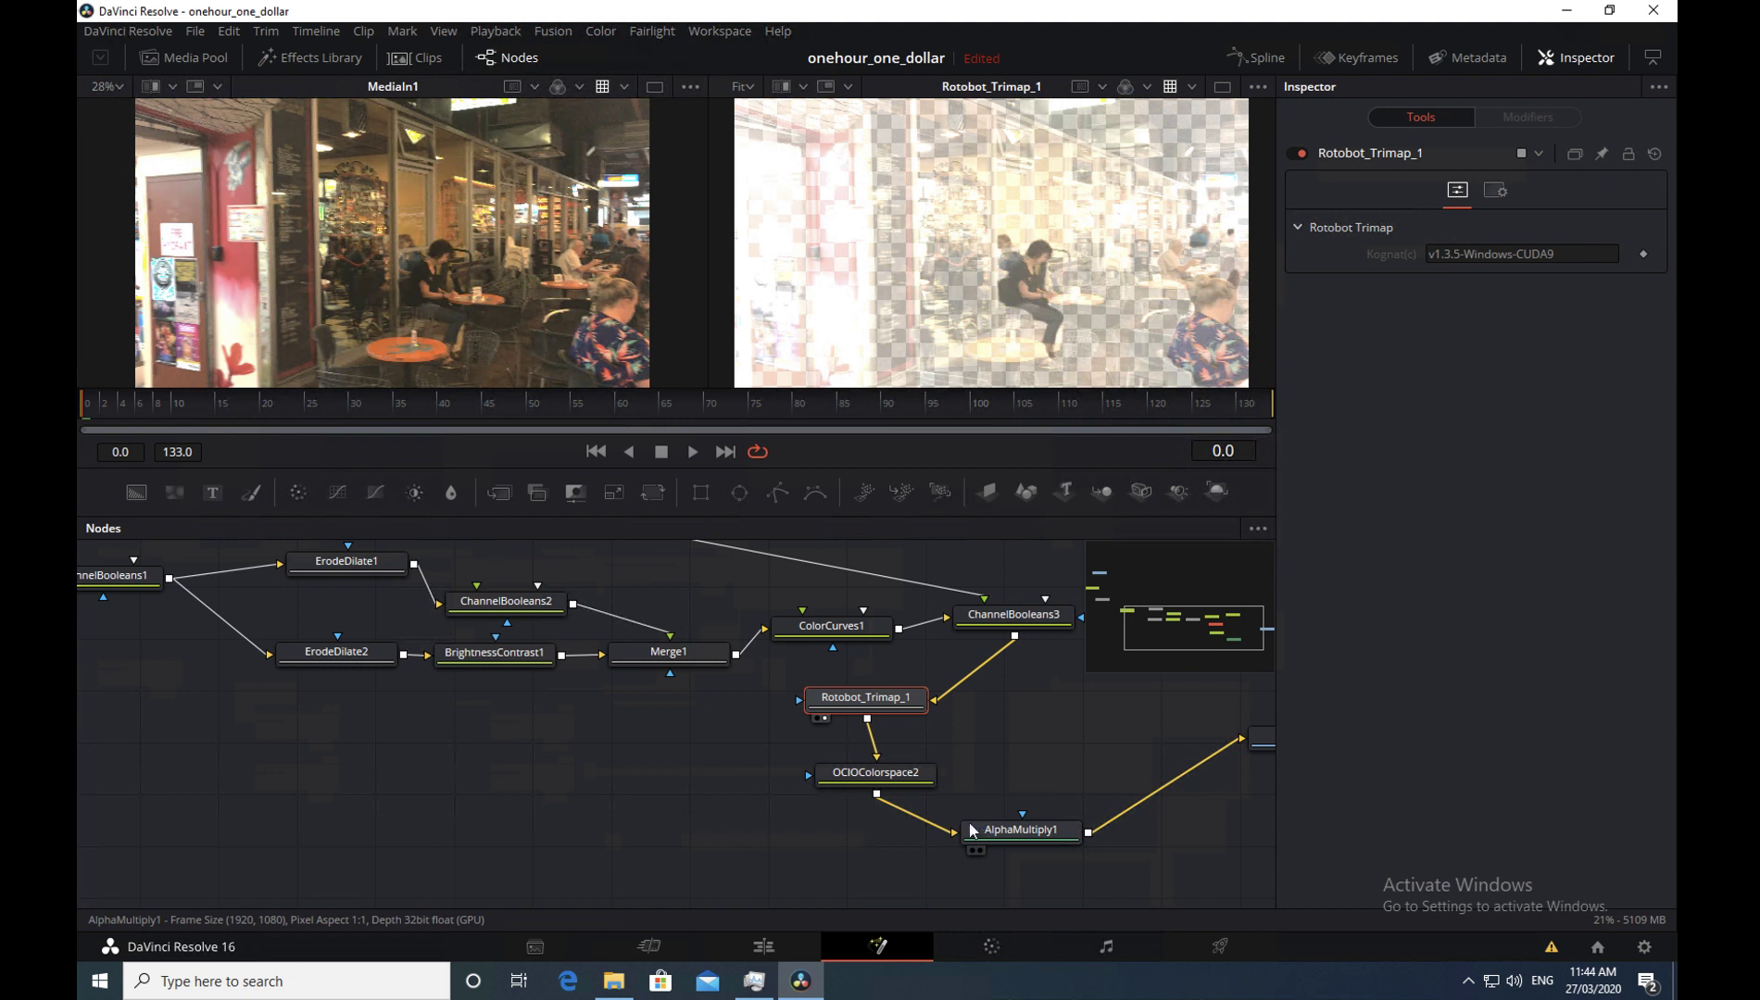
- Check OCIOColorspace2's color space settings and compare the OCIOColorspace2, AlphaMultiply1 and MediaOut1 outputs in the second viewer
click(836, 787)
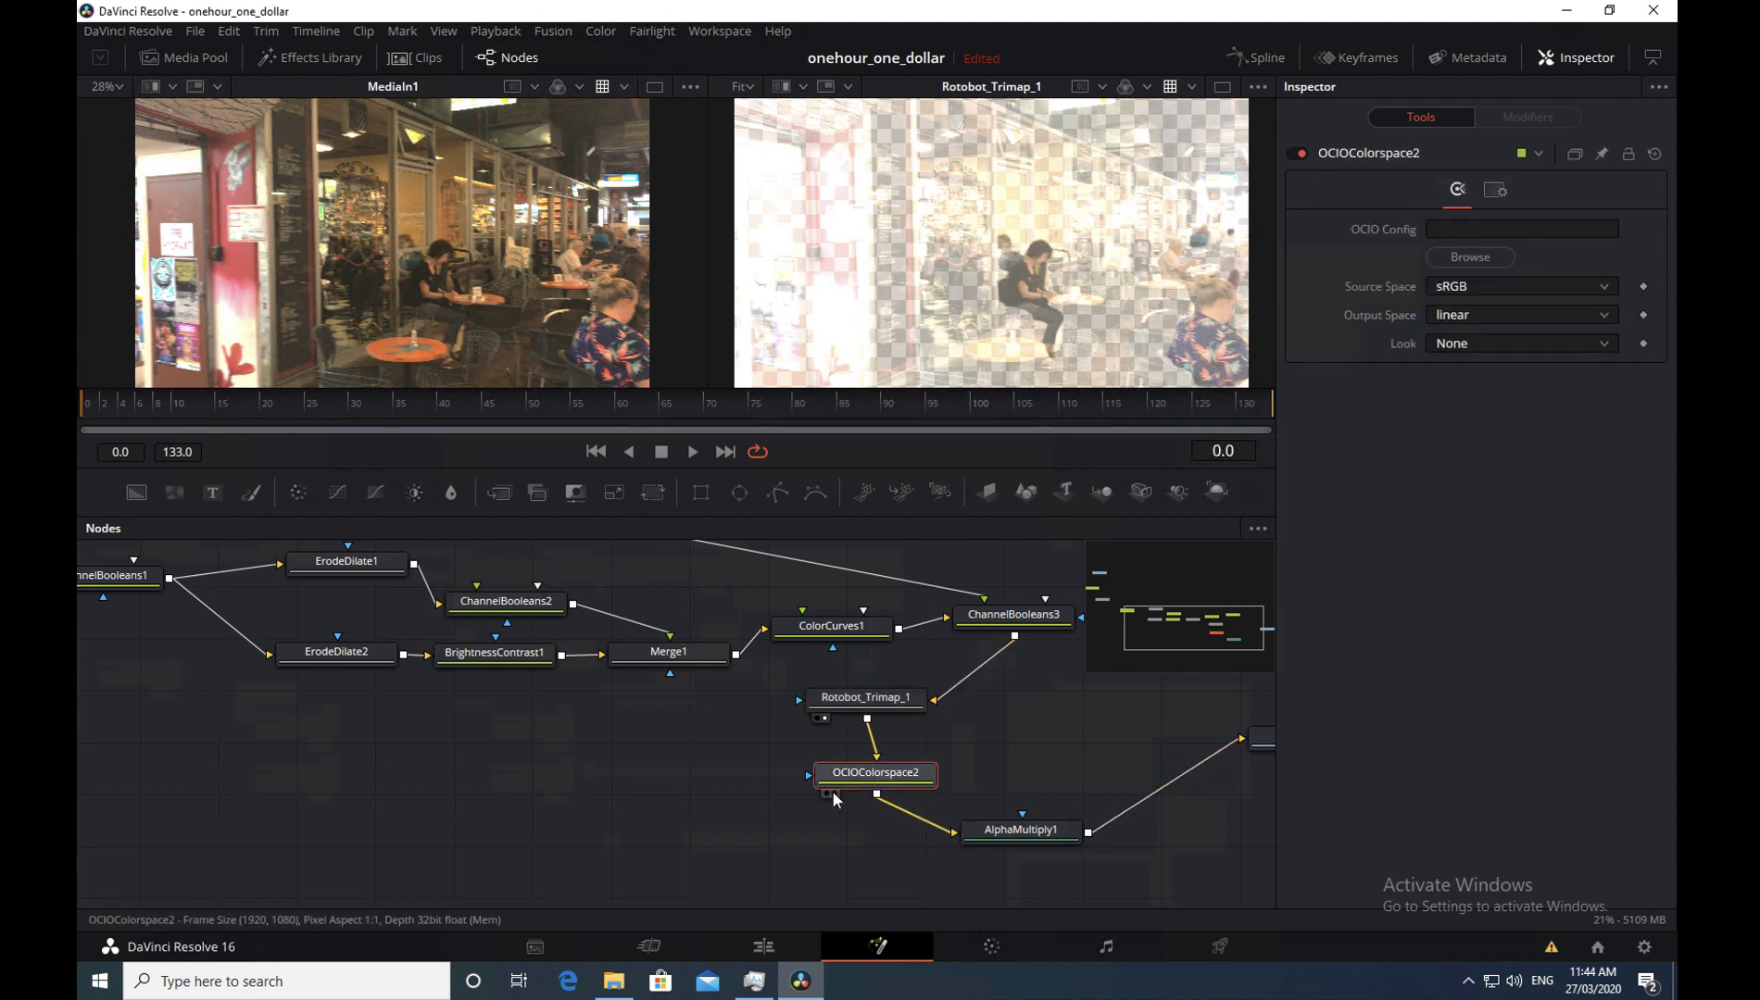
click(830, 793)
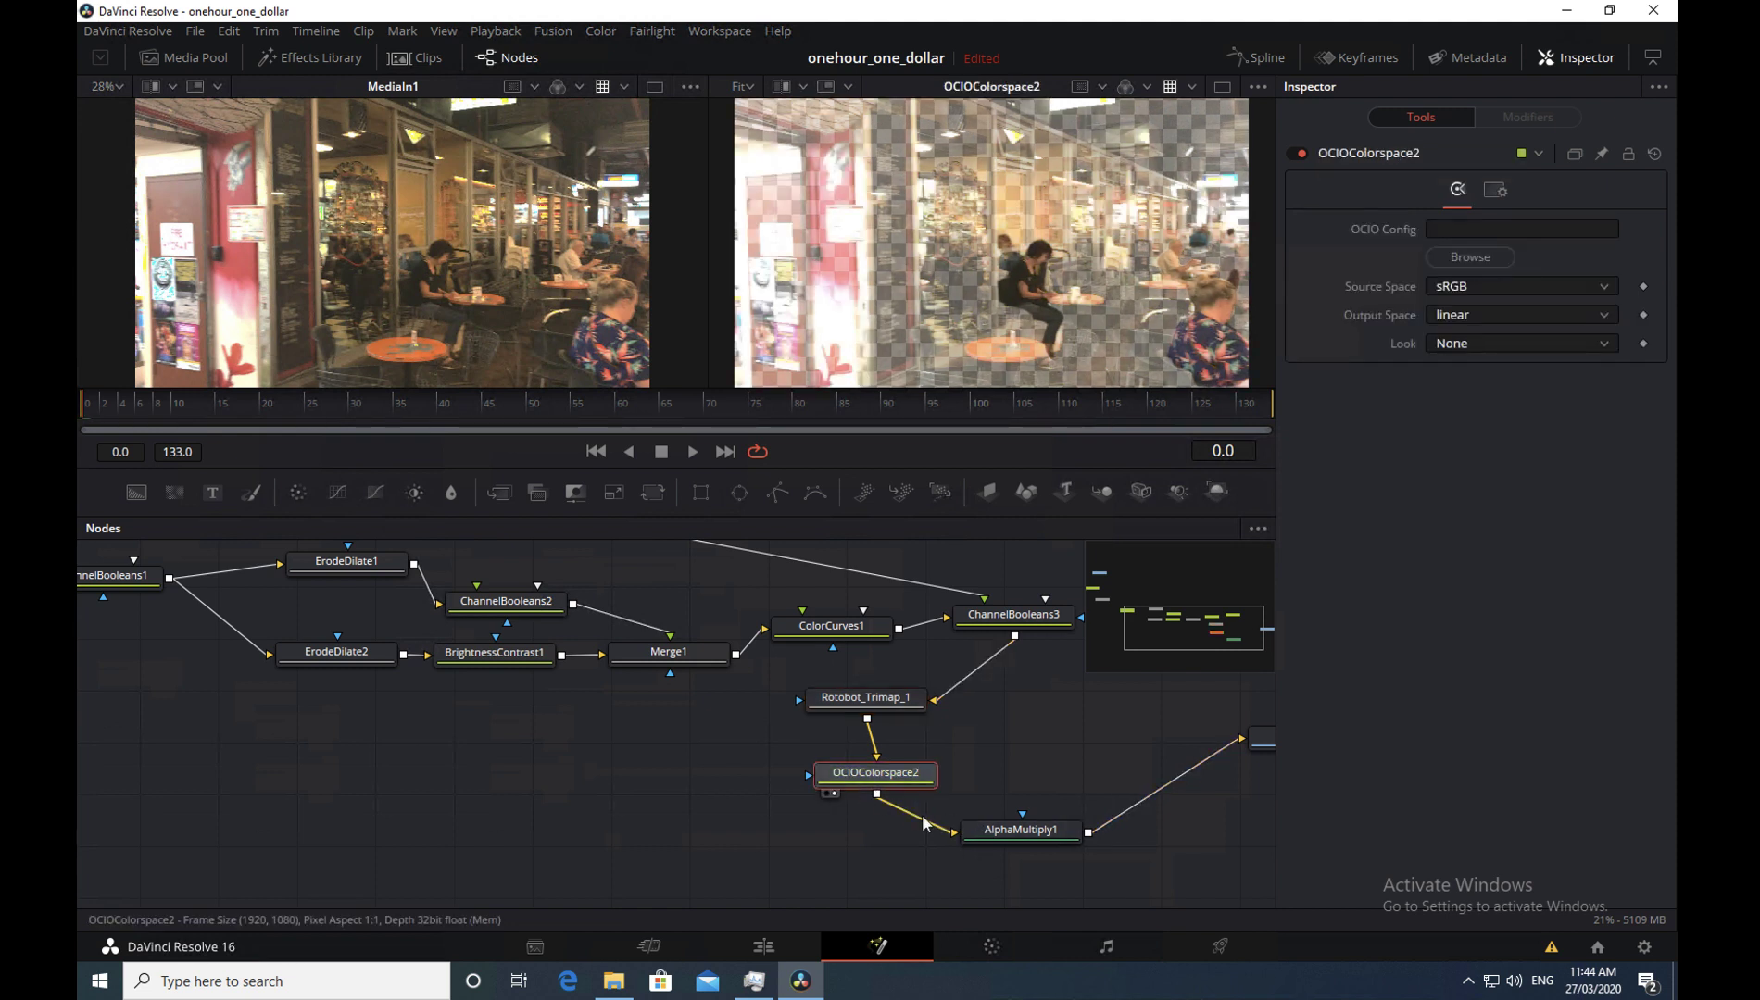
click(977, 849)
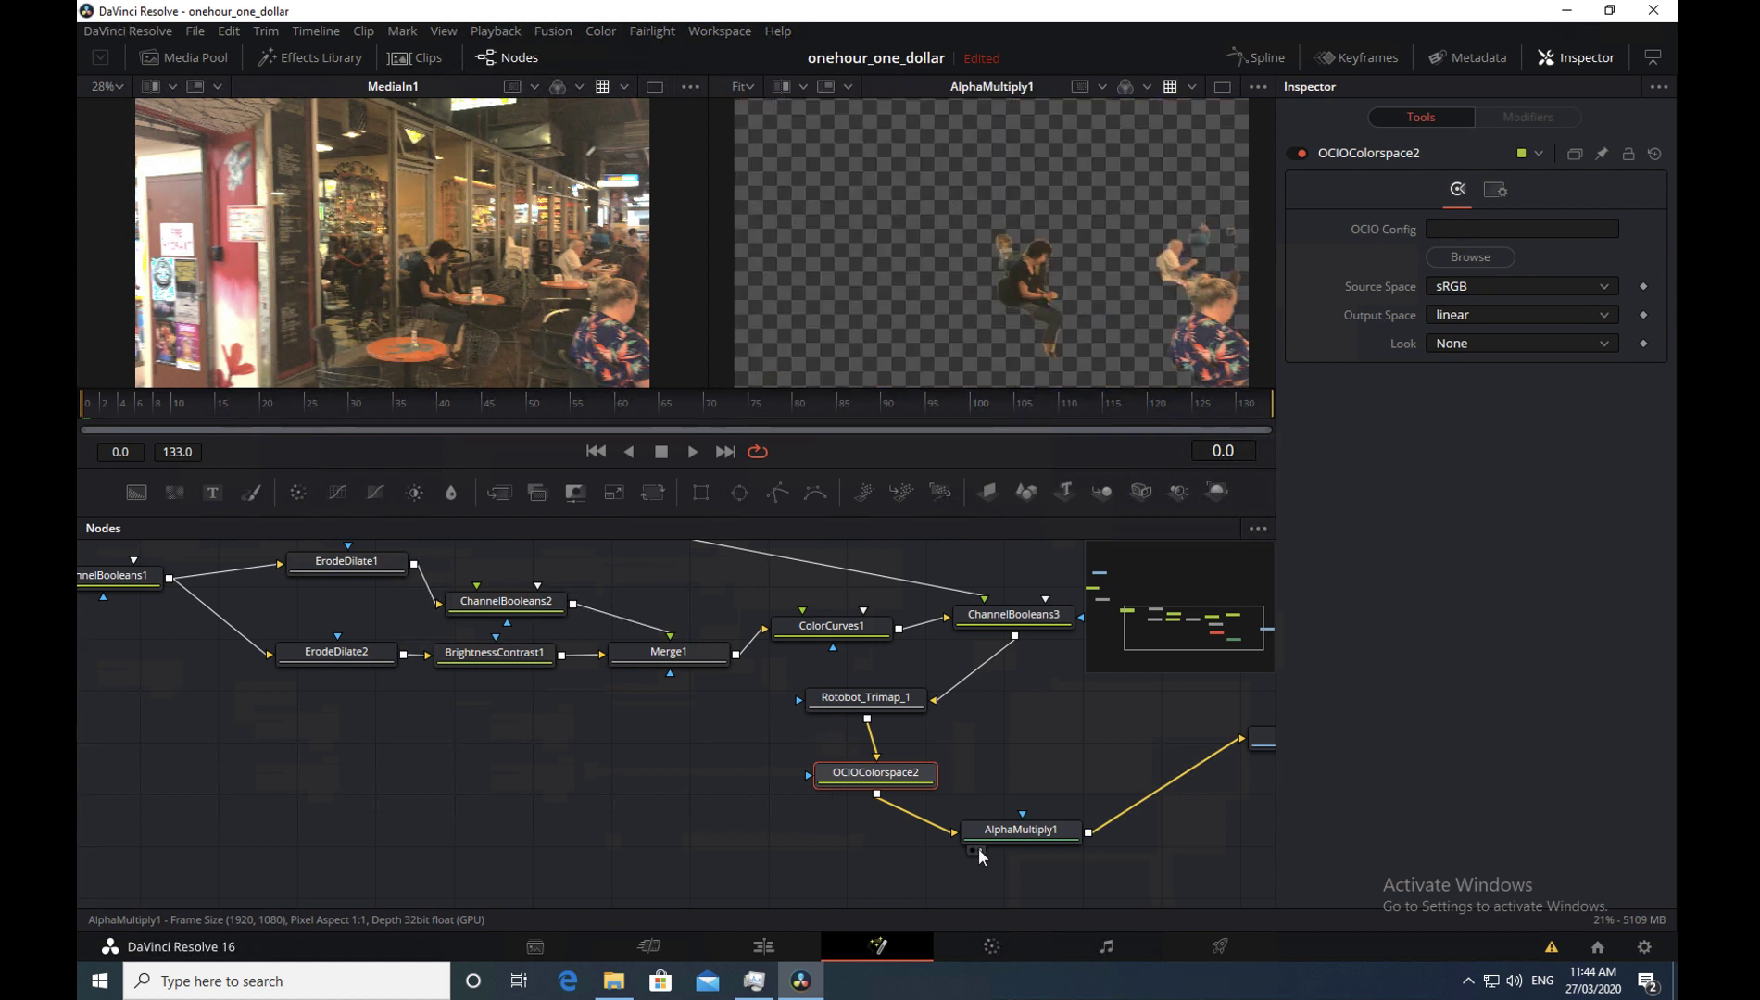
click(1260, 736)
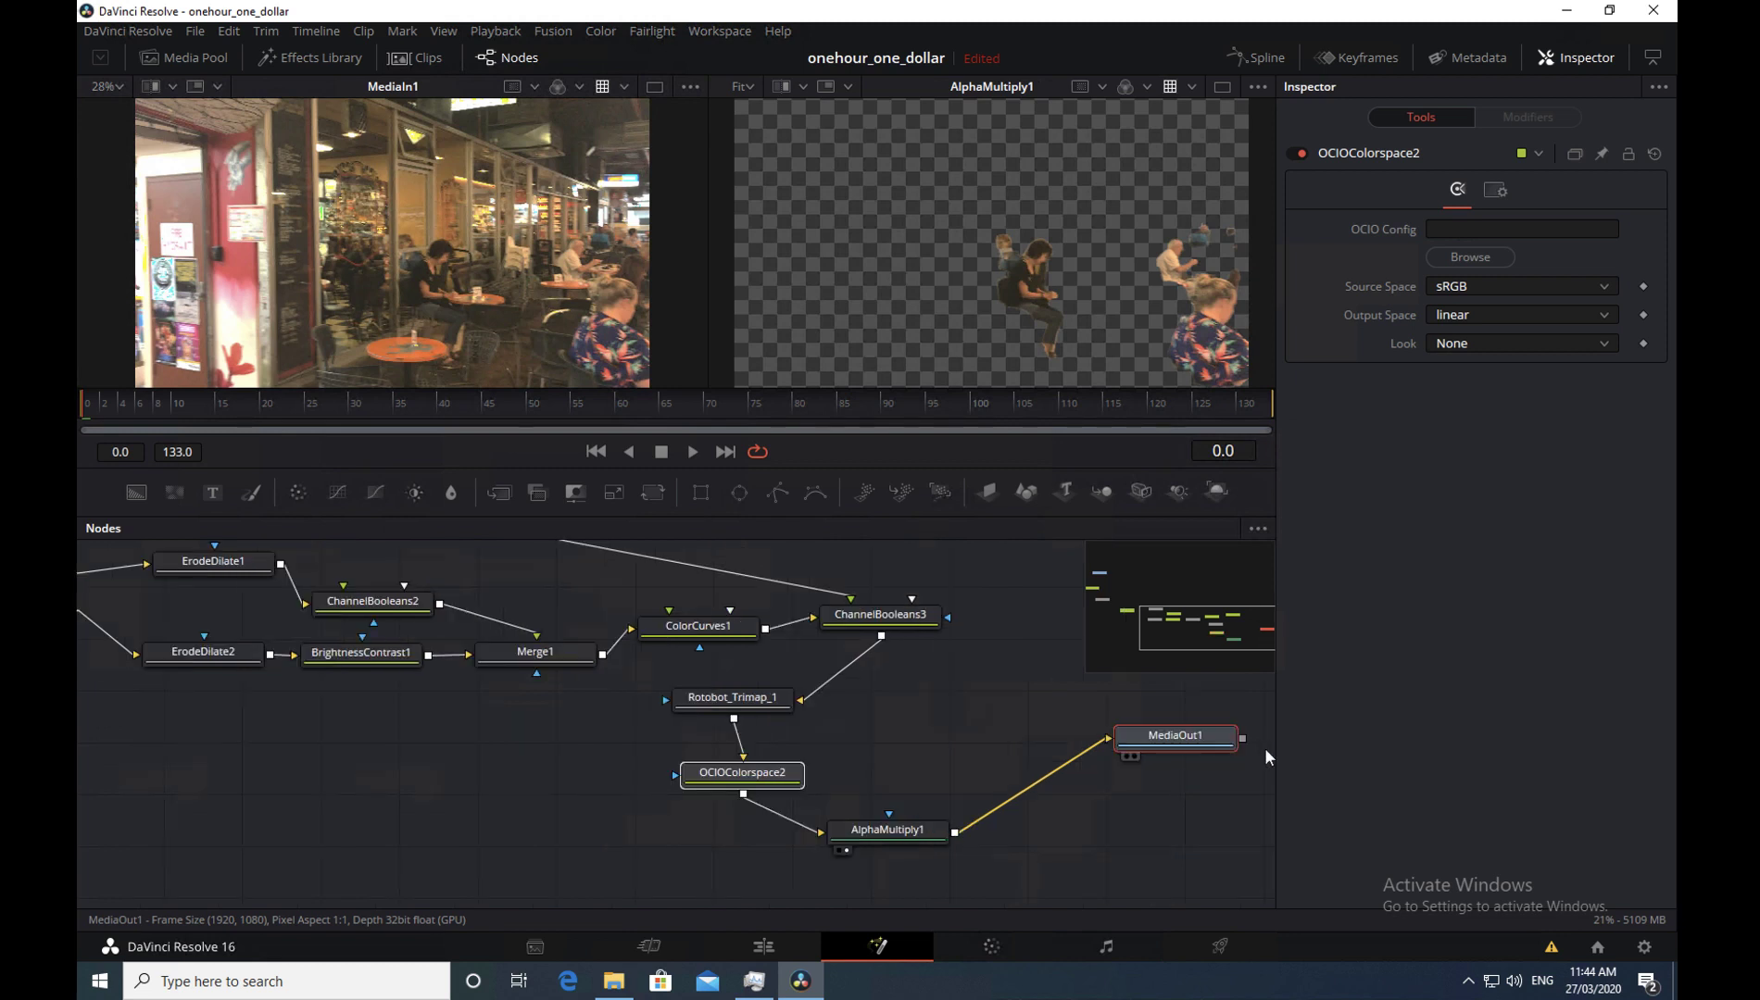
click(1135, 756)
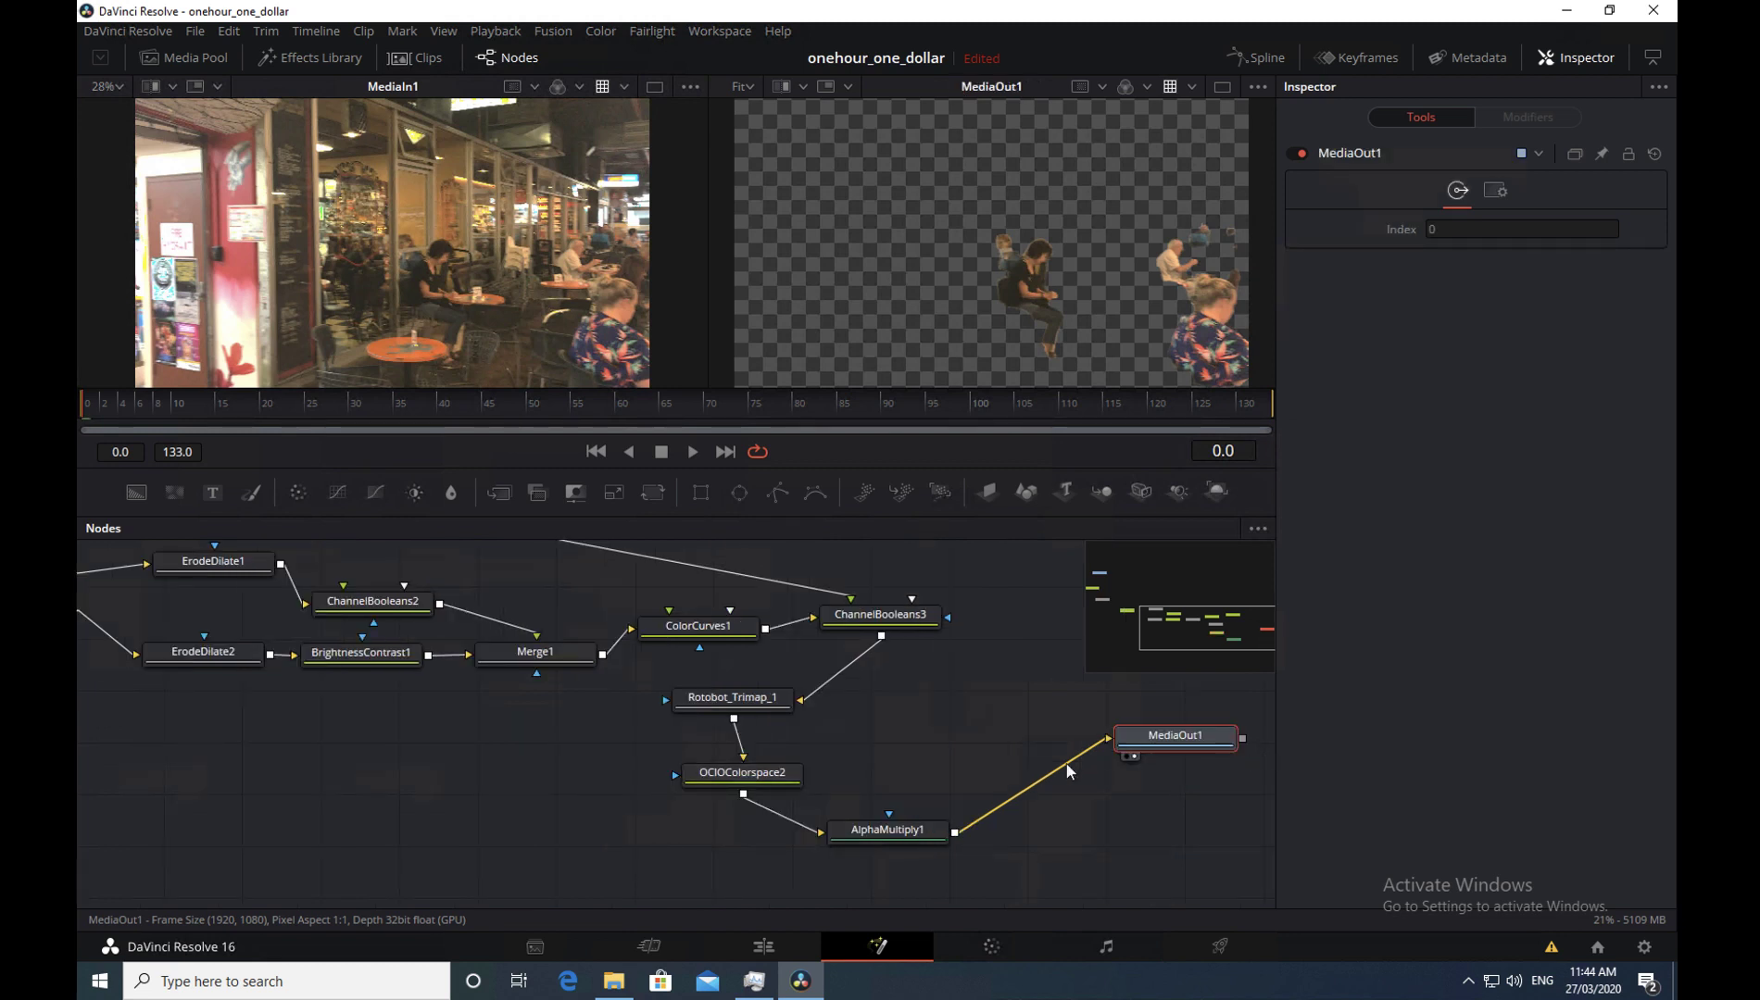
- View the extracted people on the Edit page and examine the Deliver page's format, codec, resolution and alpha export settings
click(776, 946)
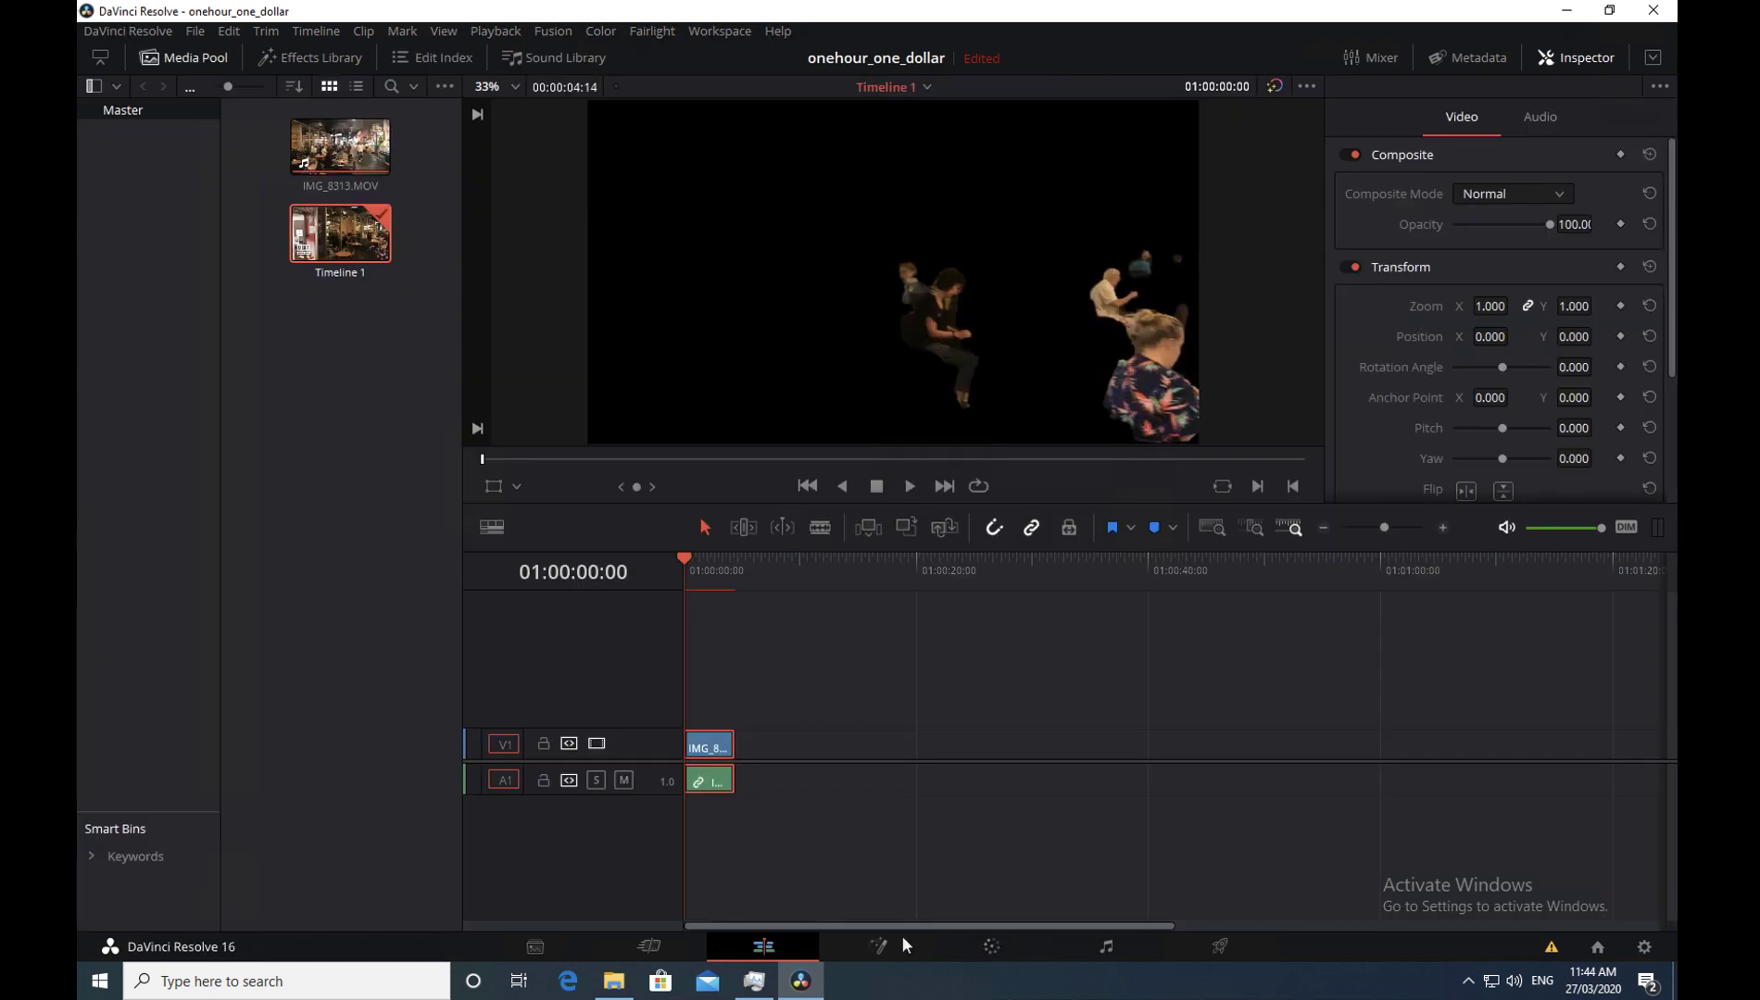
click(1200, 950)
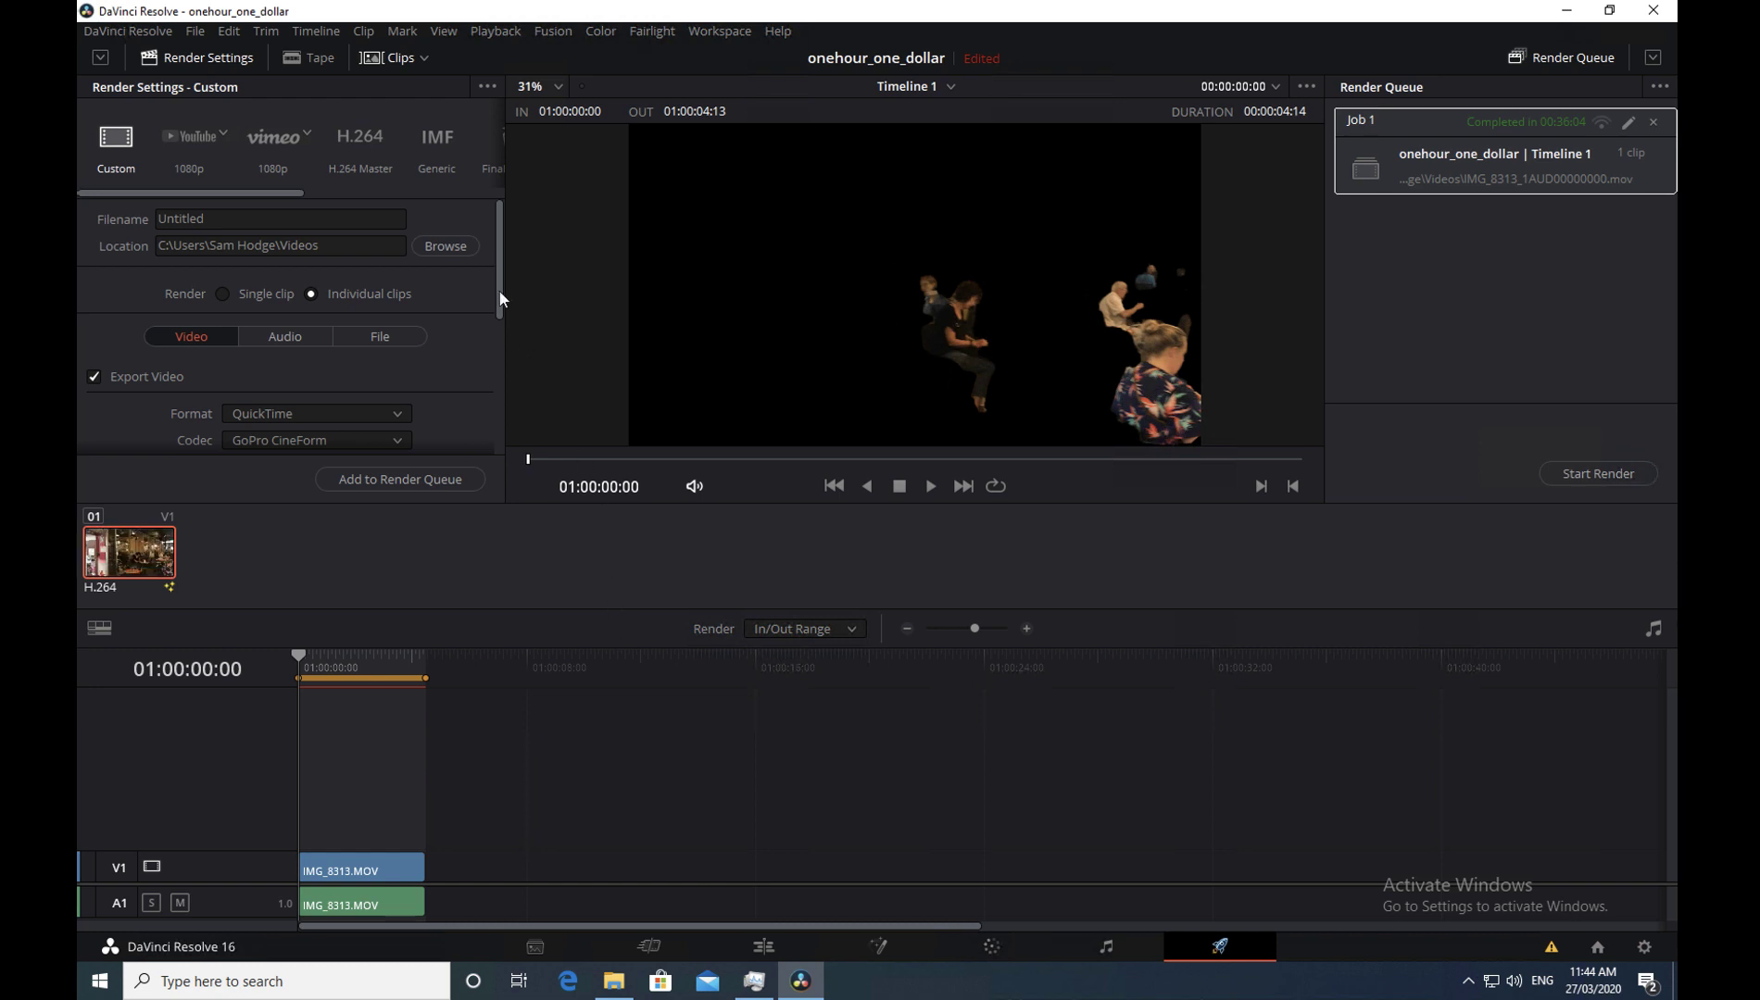
drag(499, 294, 495, 342)
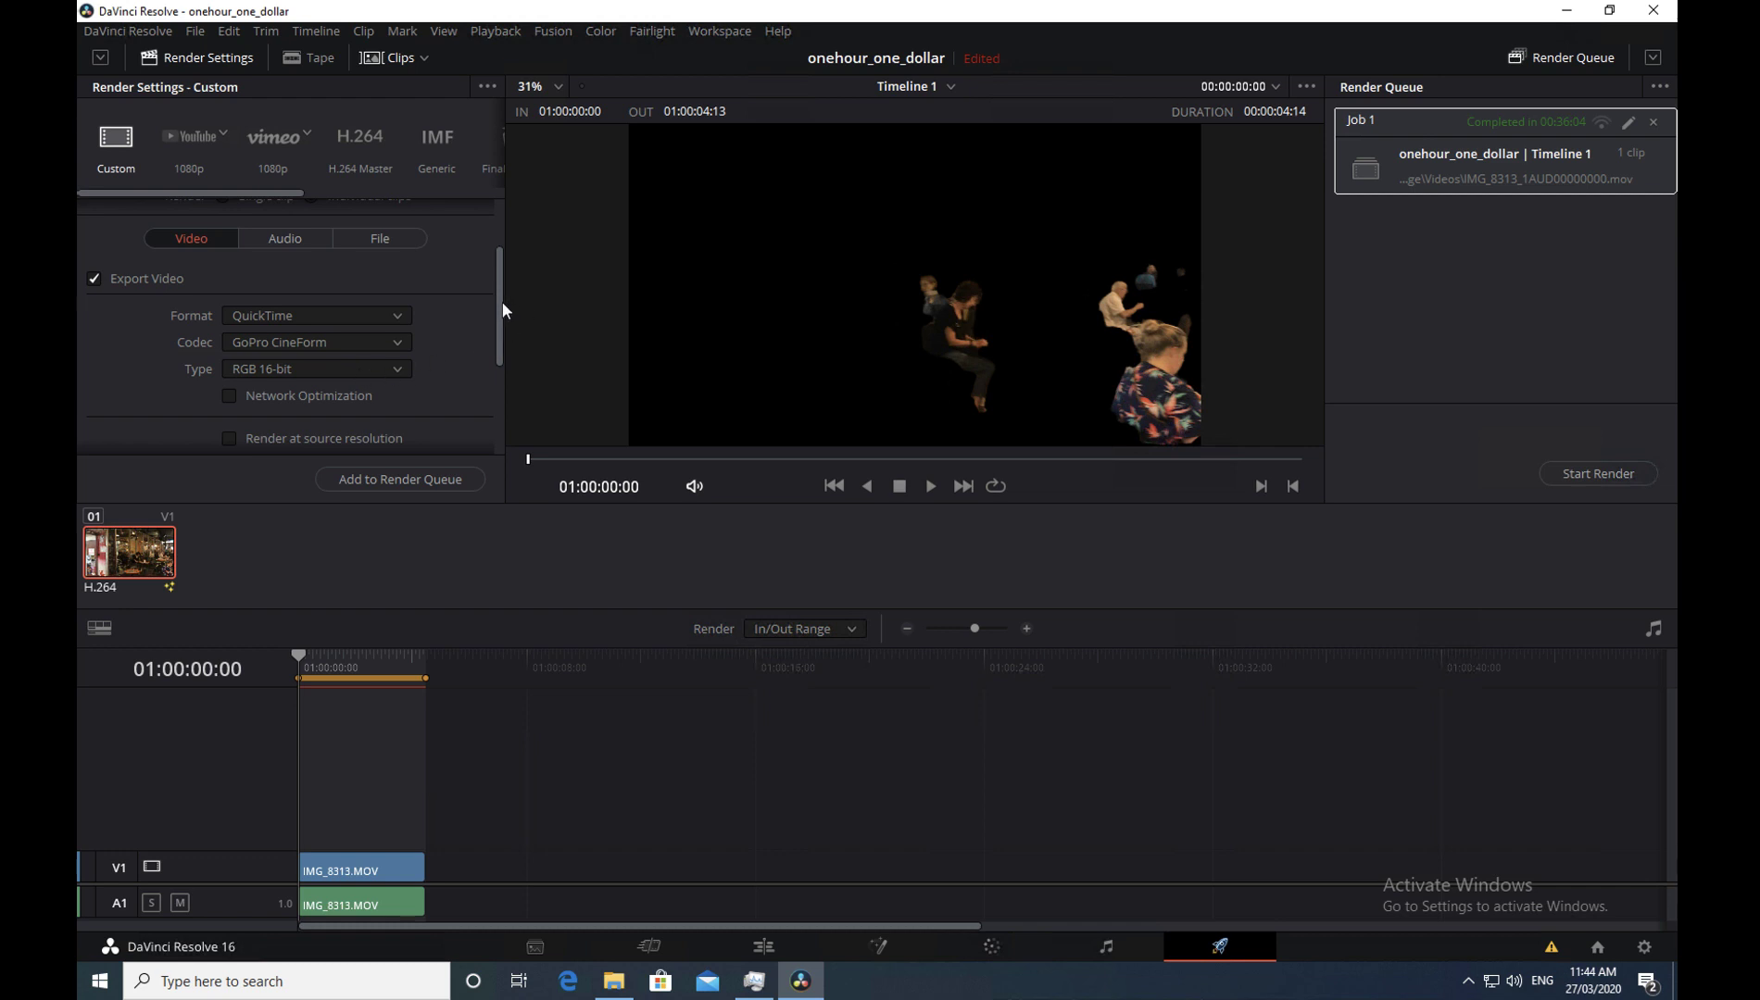
drag(502, 303, 501, 373)
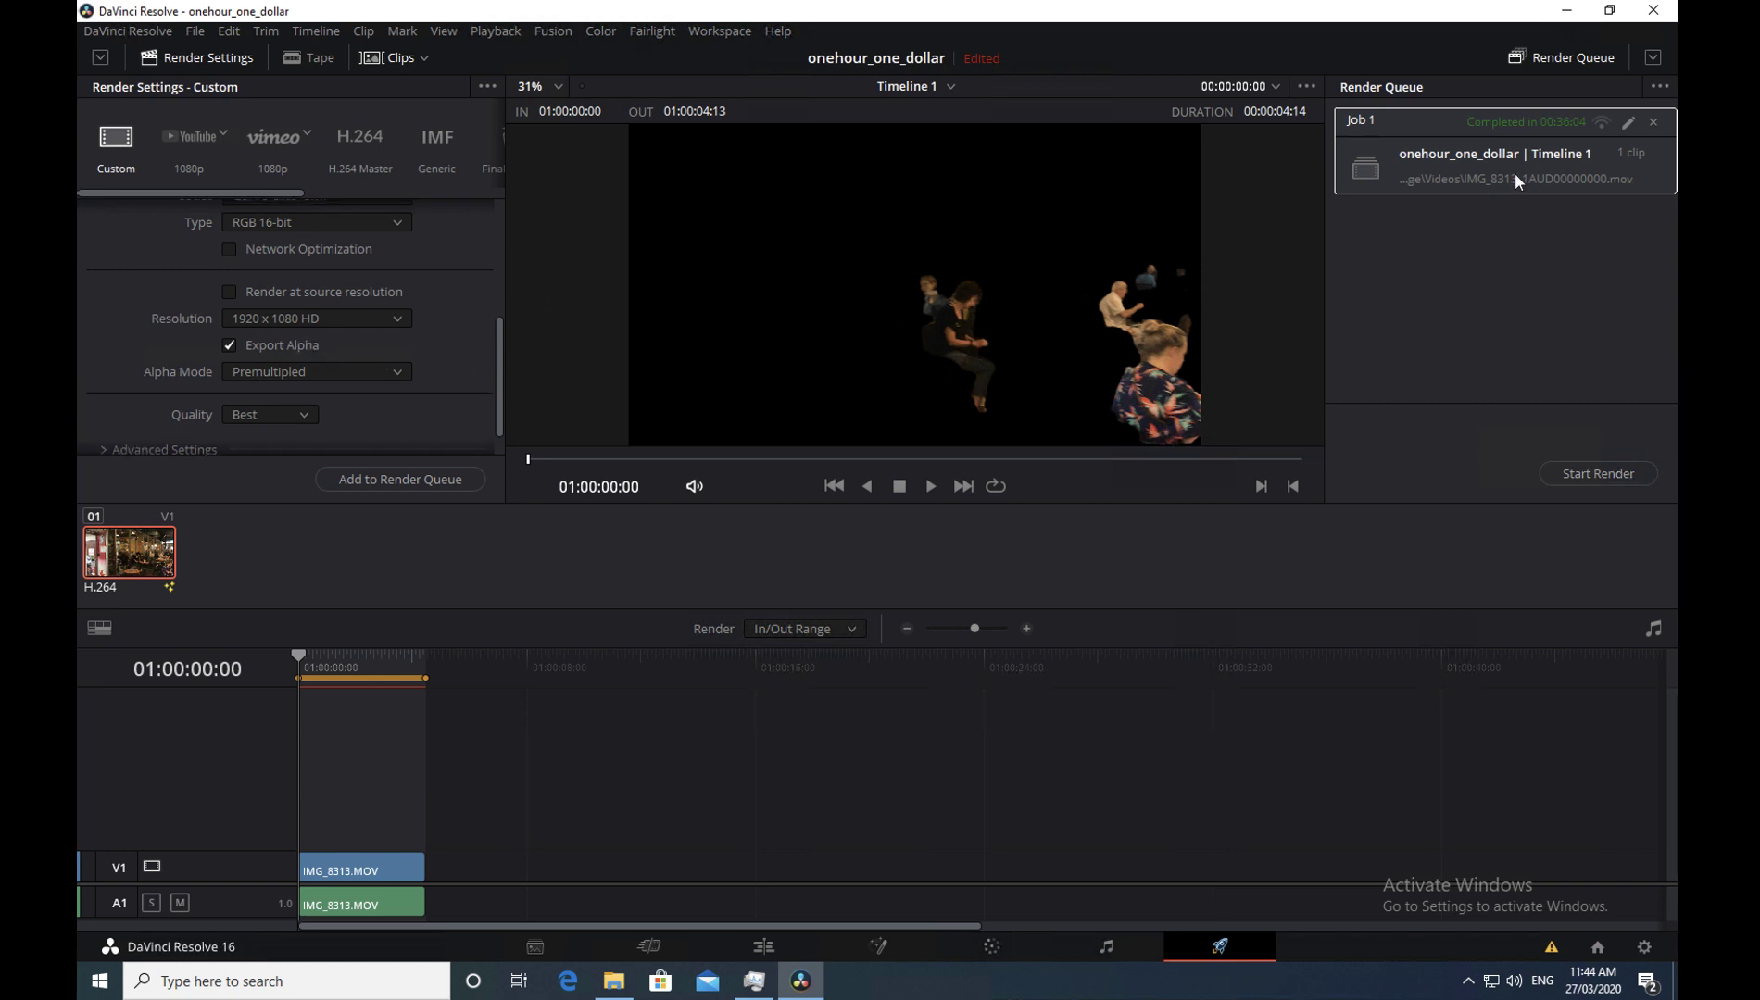
- Inspect the extraction at the end of the timeline and at 01:00:03:17, comparing the latter frame on the Edit and Deliver pages
click(423, 658)
key(End)
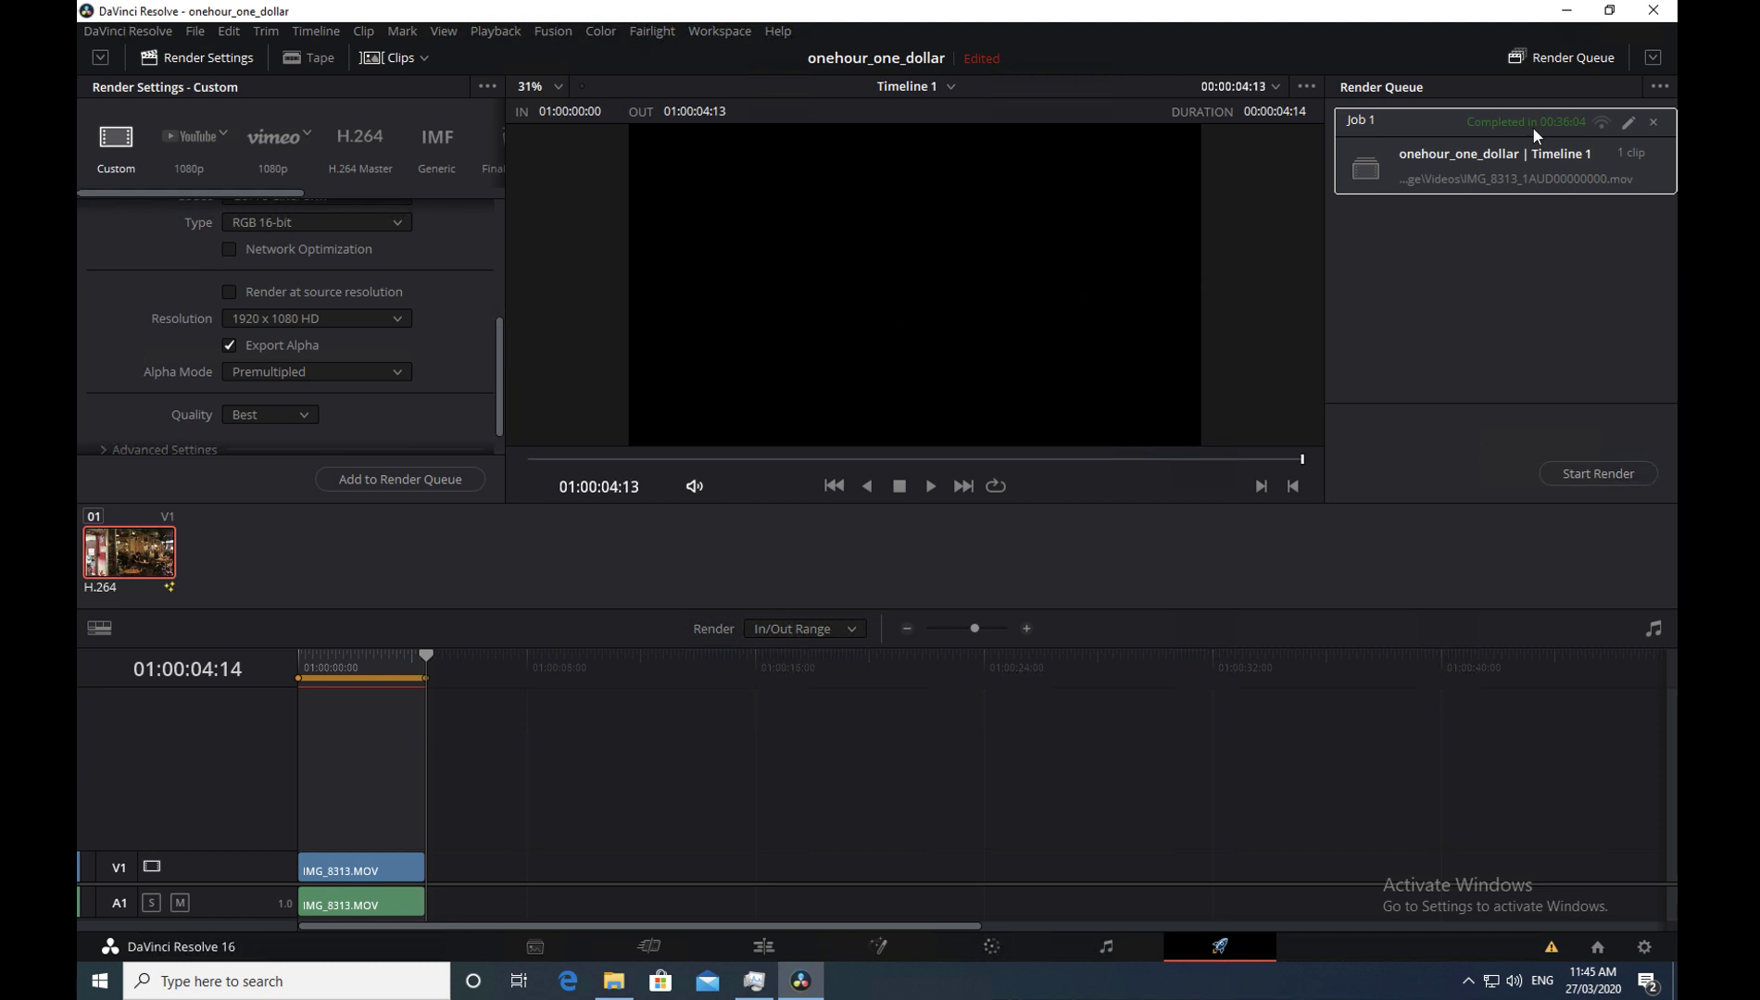
click(402, 661)
click(762, 946)
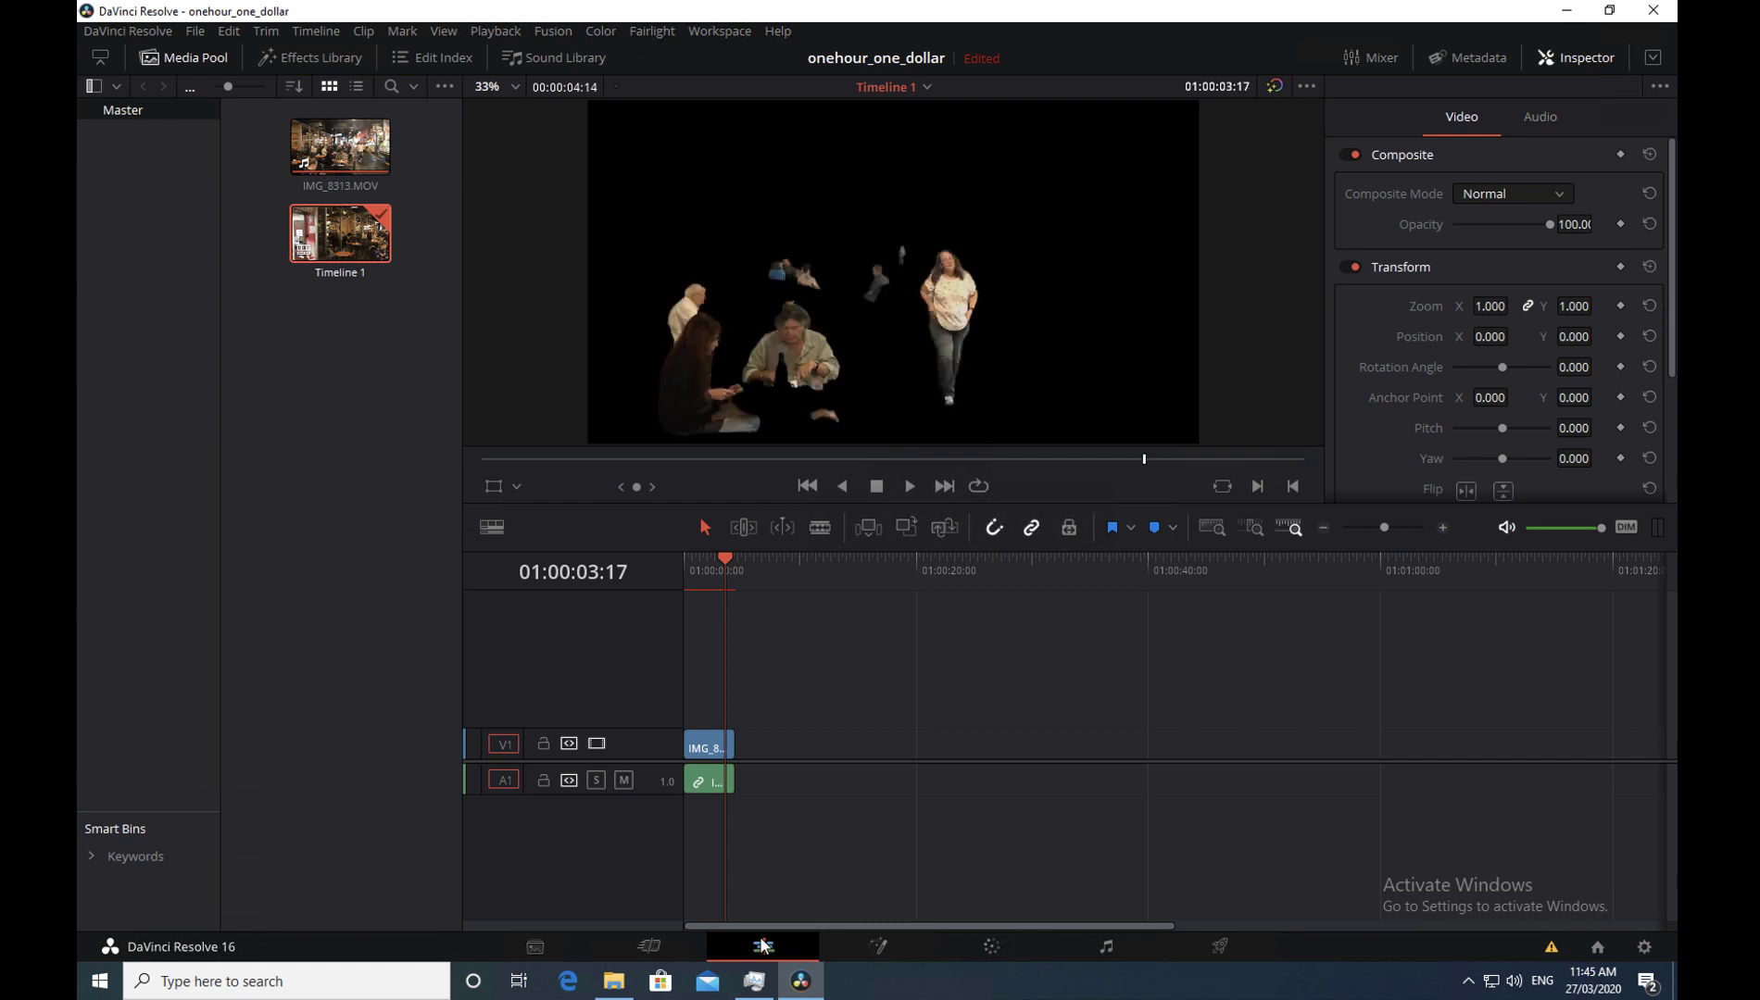
click(1198, 945)
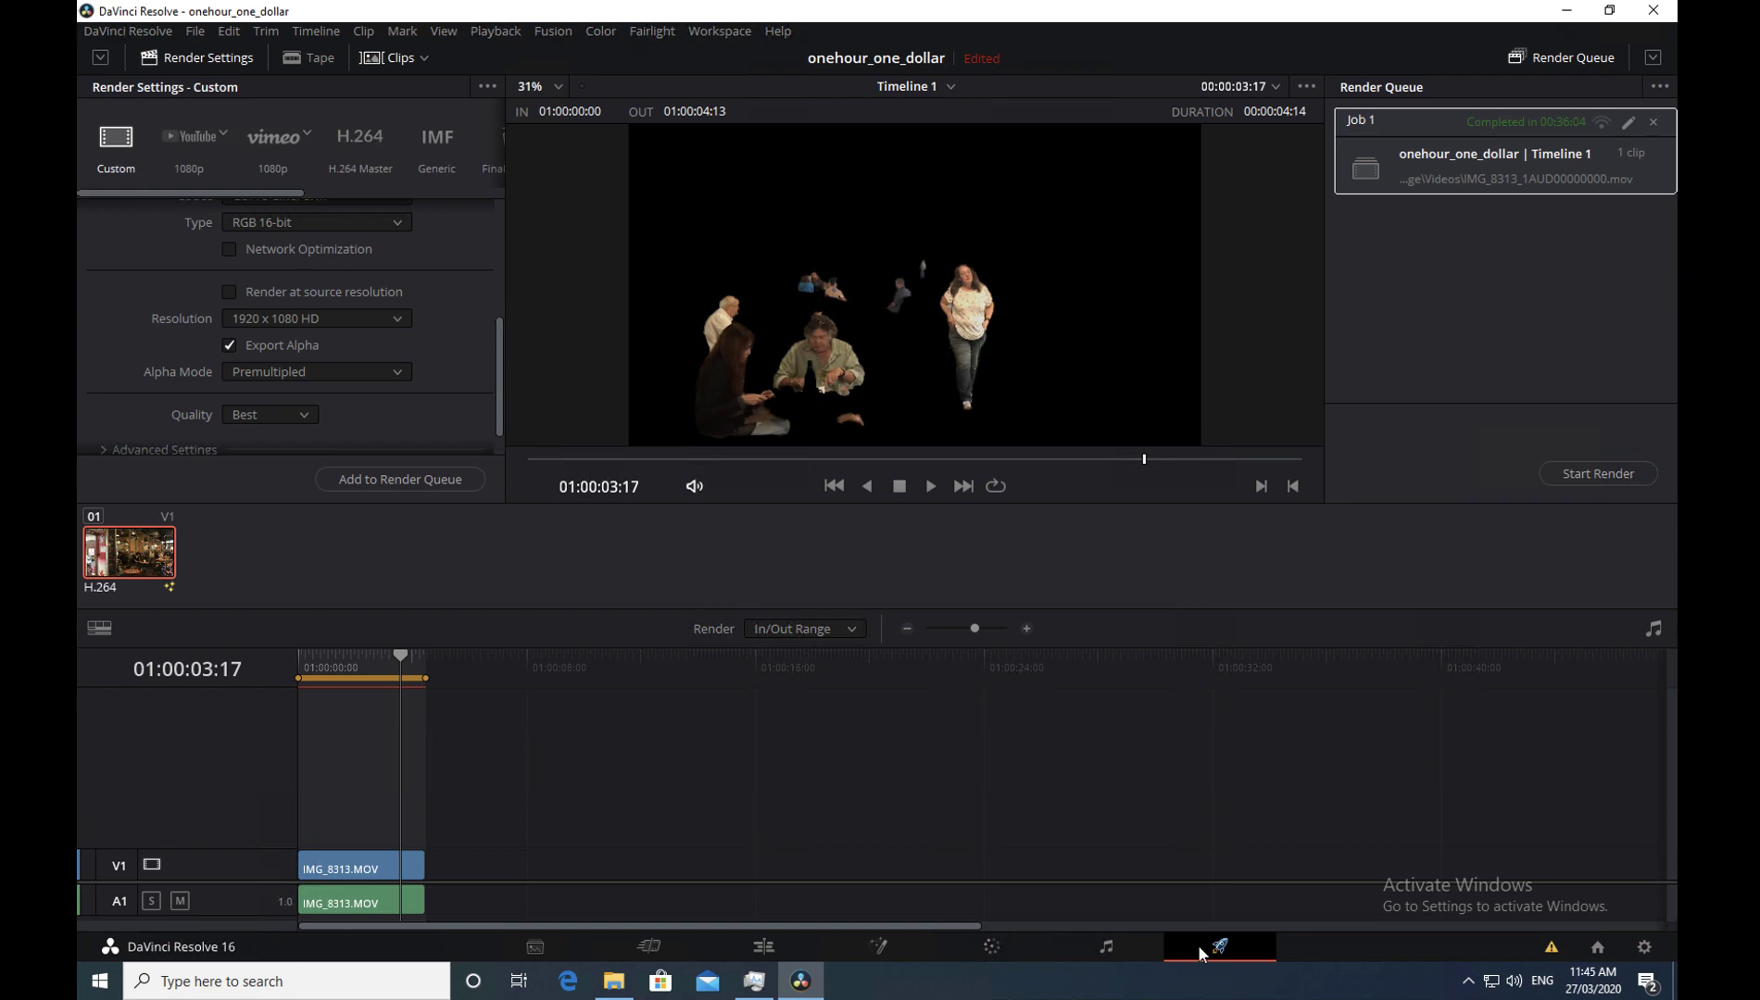
- Switch to Photo Booth
key(super+Tab)
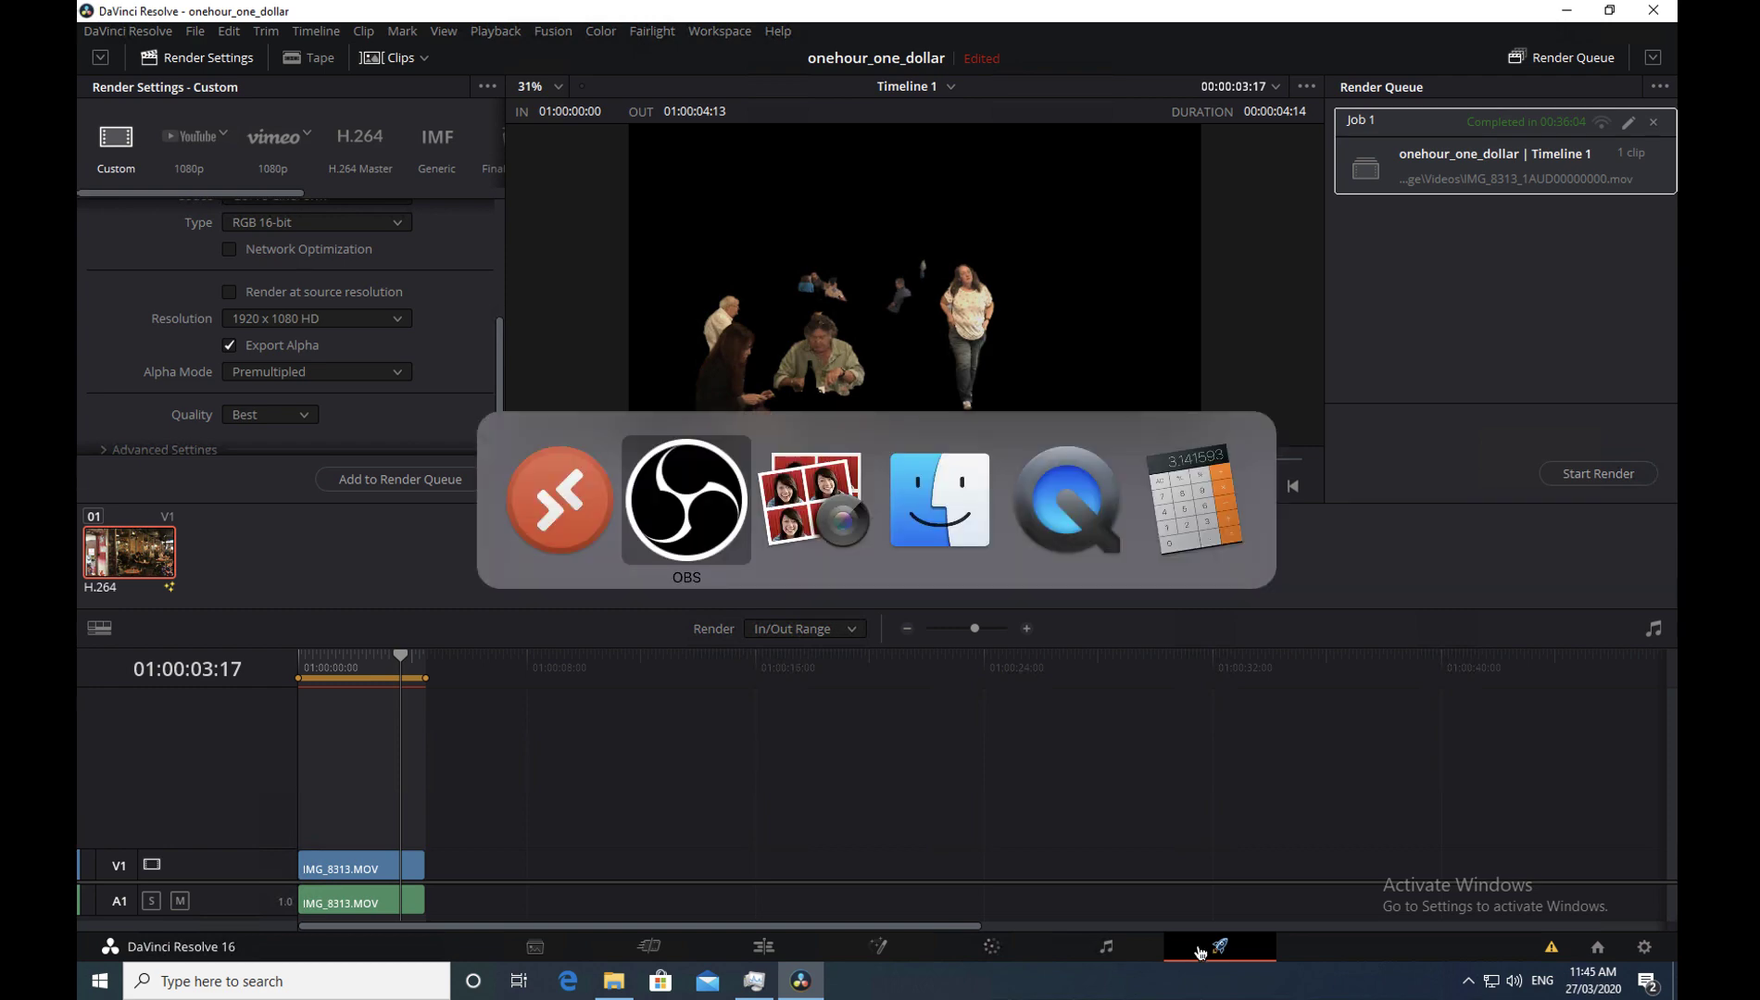
key(super+Tab)
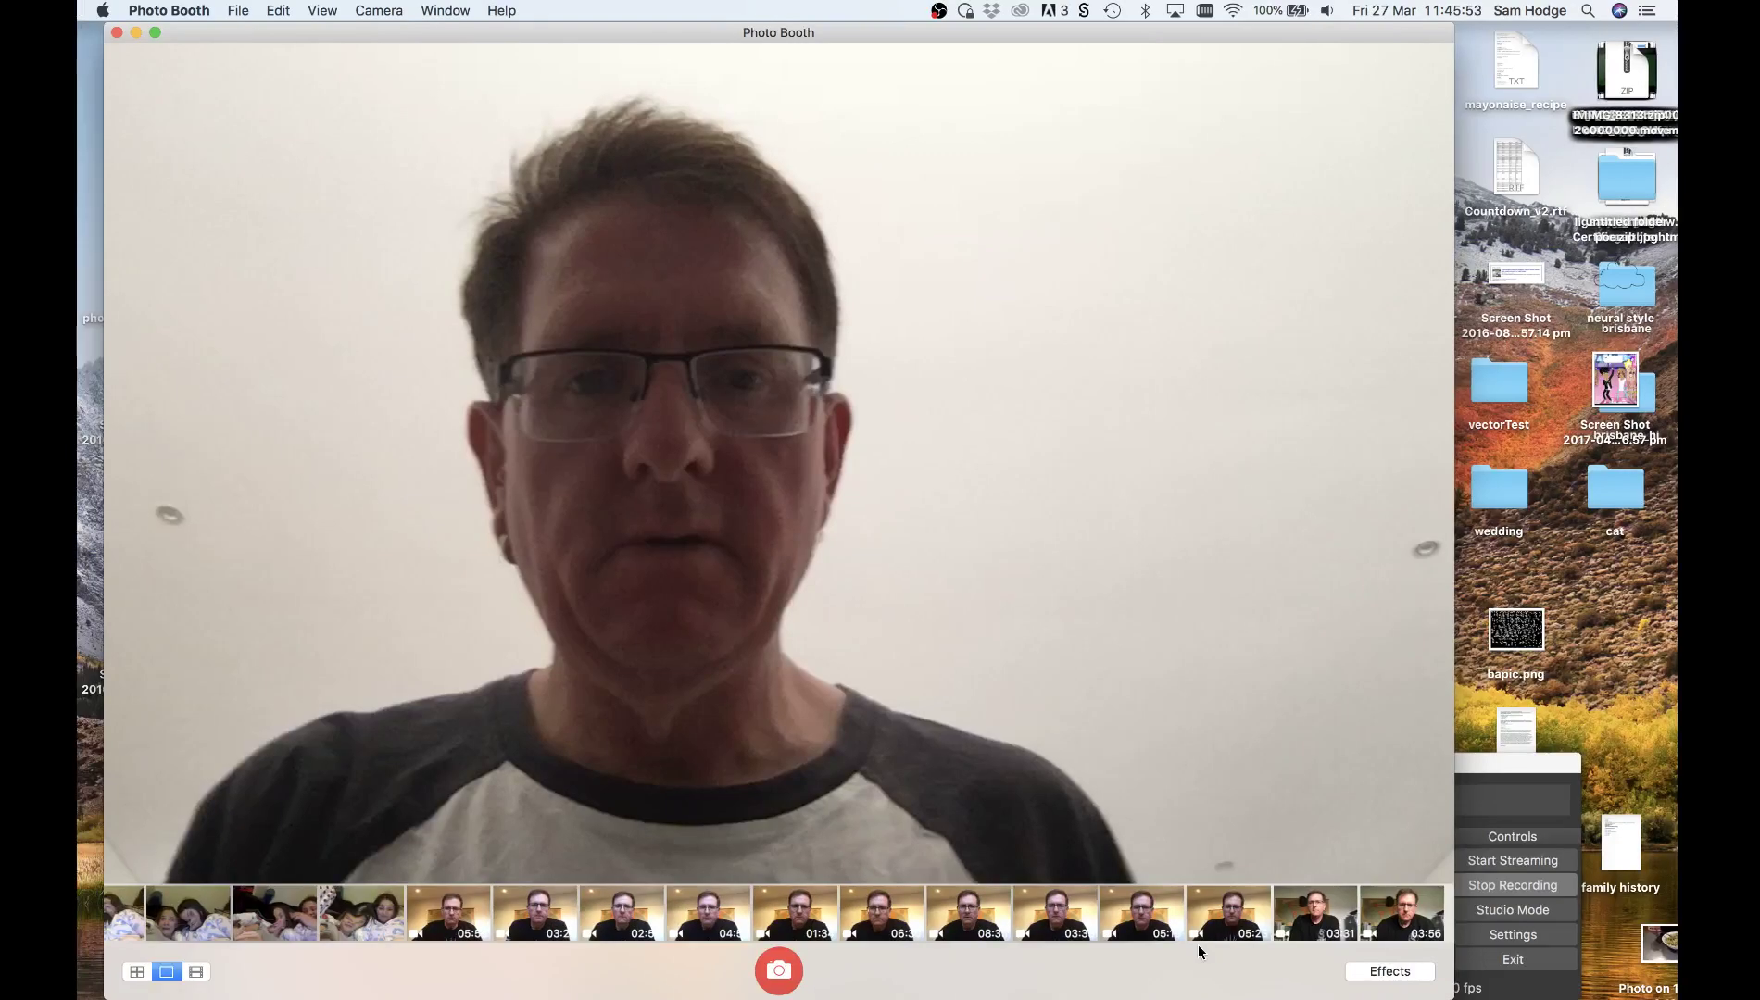